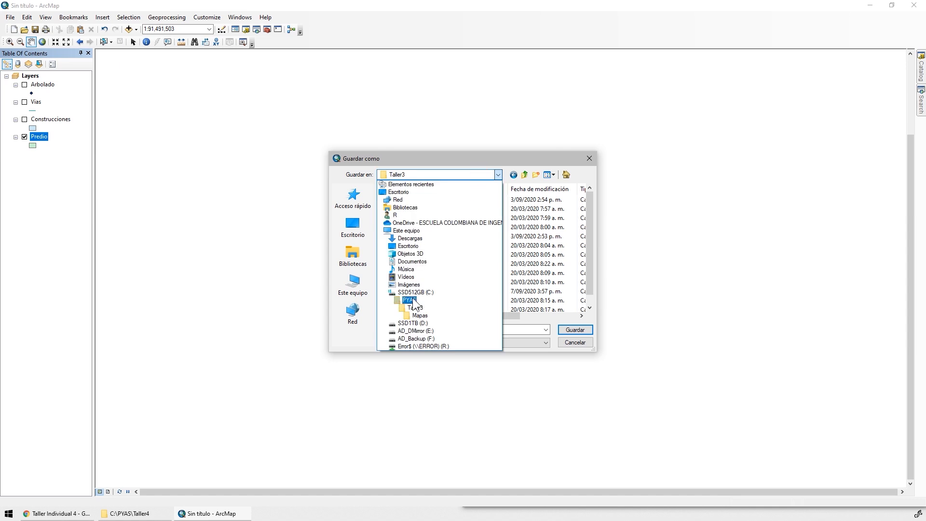
Save the map document as Taller4.mxd in the Mapas folder of PYAS\Taller4.
click(412, 297)
double_click(396, 238)
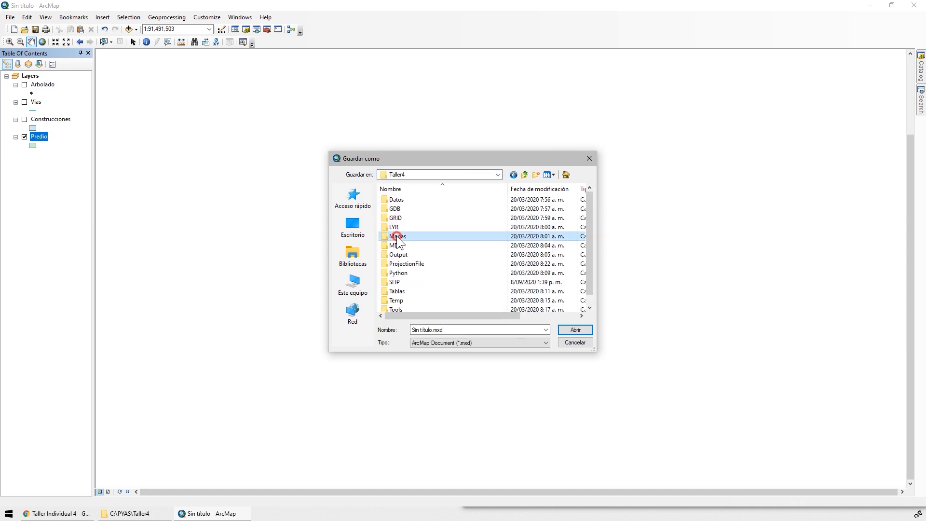
click(572, 328)
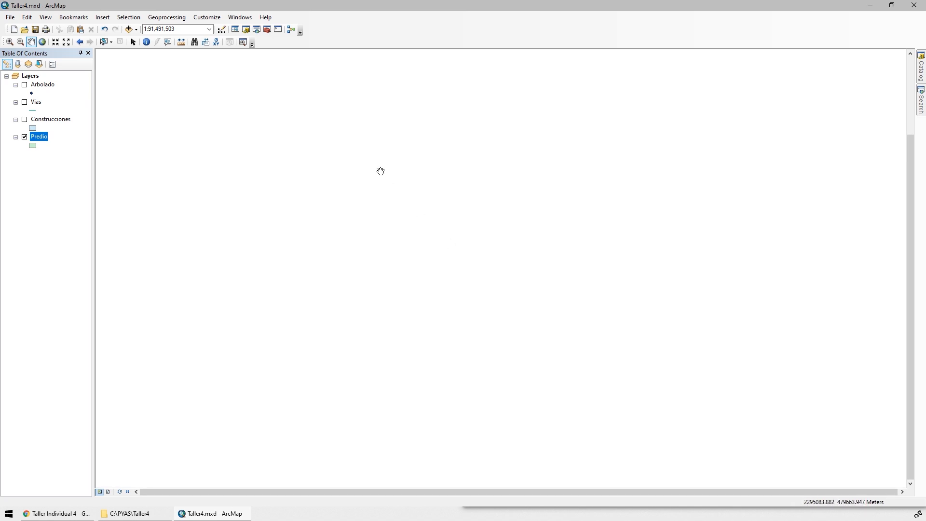
Add the OpenStreetMap basemap beneath the existing layers.
click(137, 31)
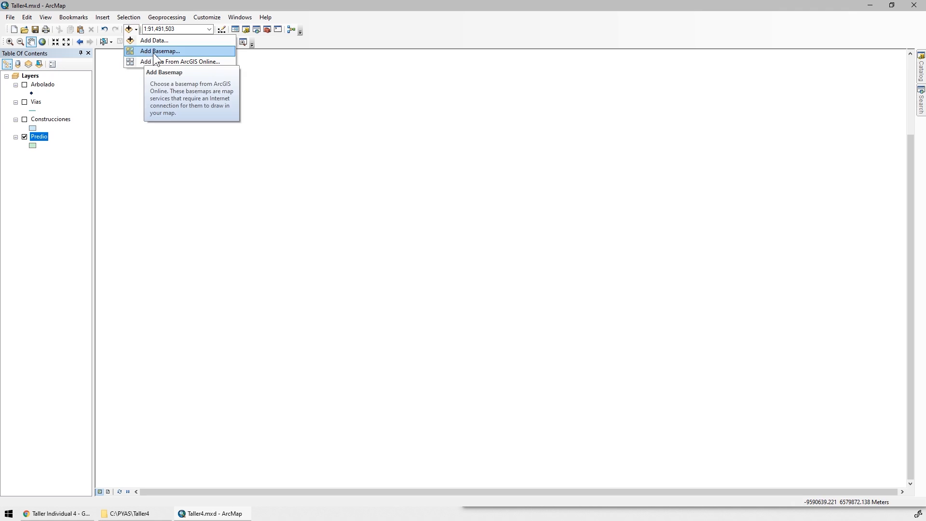
click(153, 51)
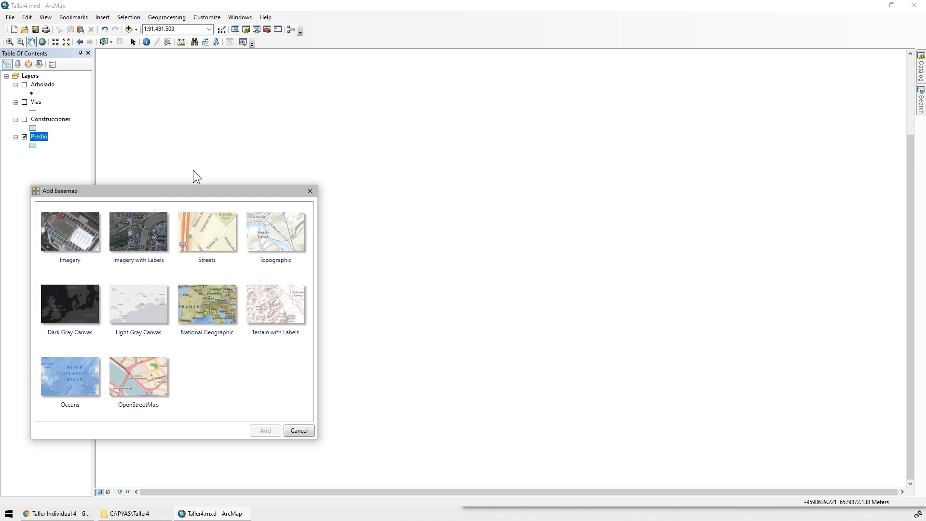
click(150, 381)
click(265, 430)
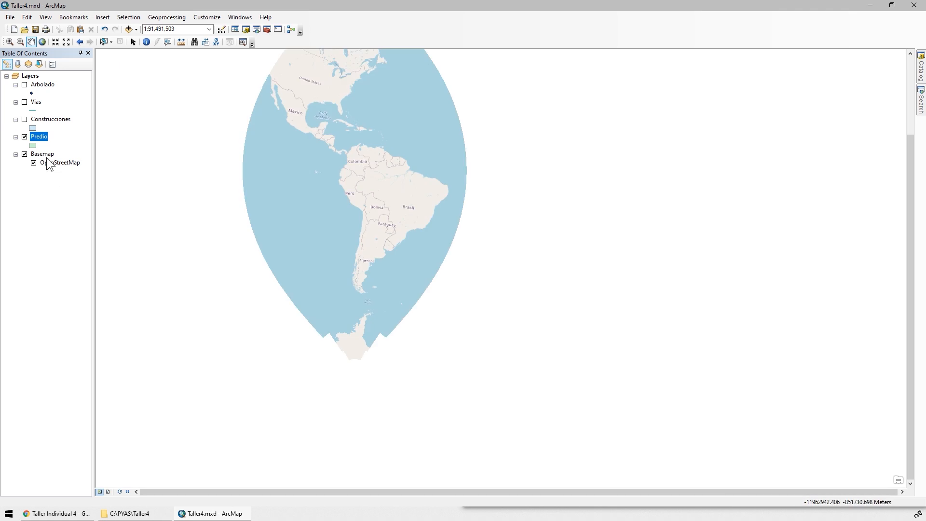
drag(217, 159, 255, 242)
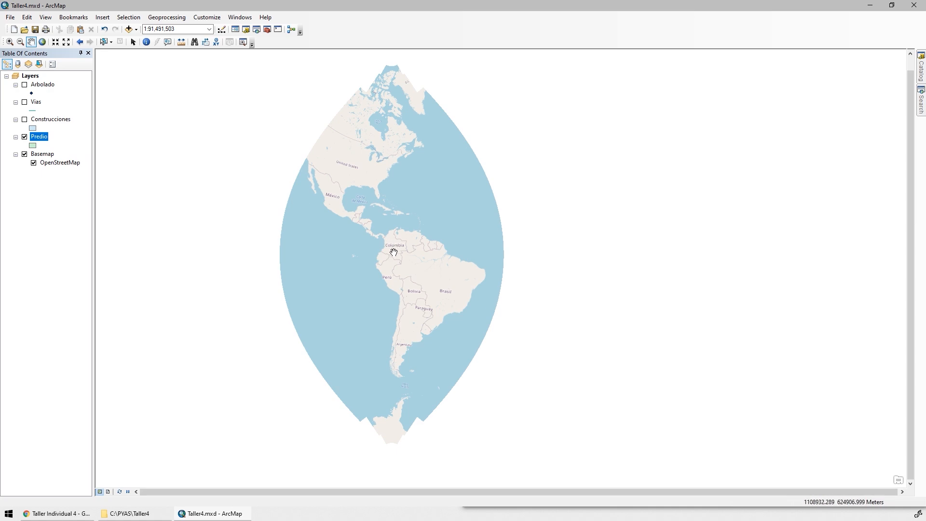
In the Taller Individual 4 form in the browser, choose Escuela Colombiana de Ingeniería Julio Garavito in question 3 and copy its longitude.
click(63, 515)
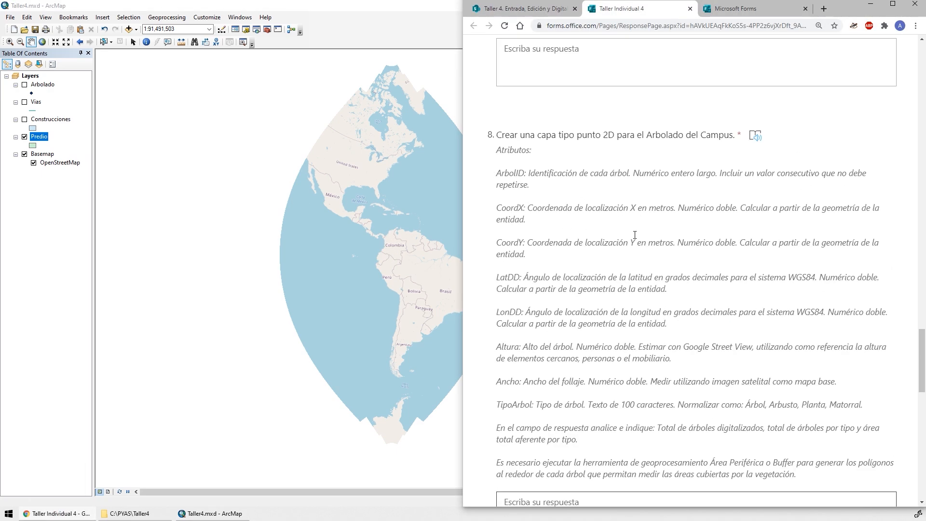
scroll(635, 235, up, 7)
scroll(634, 235, up, 20)
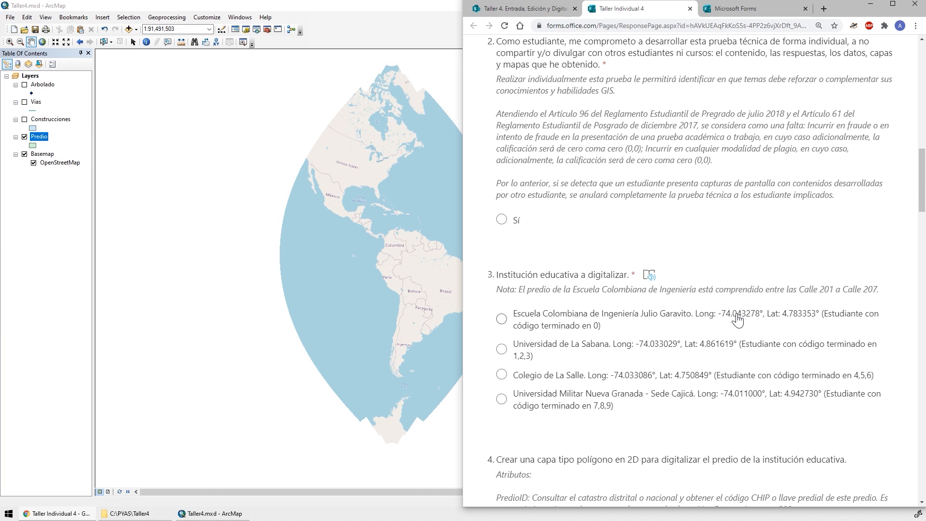
click(736, 315)
double_click(737, 314)
key(ctrl+c)
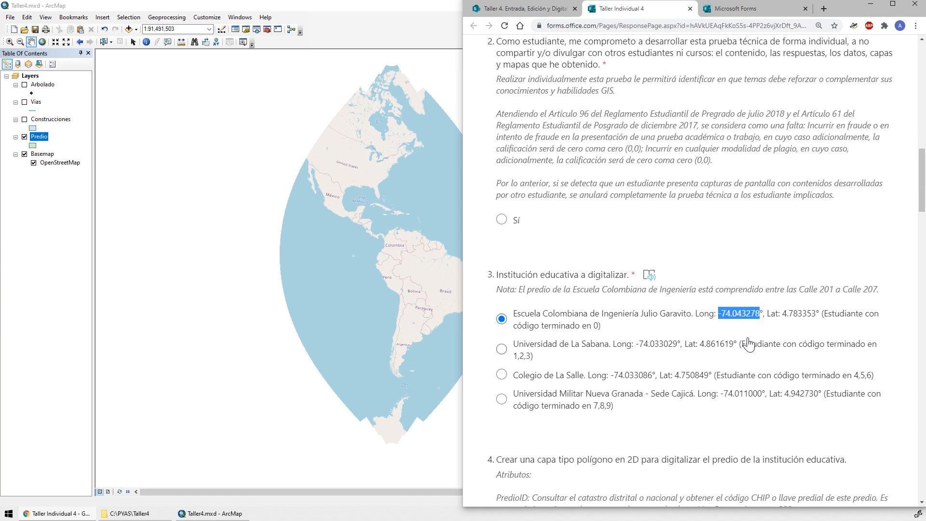
Set the ArcMap Go To XY tool to decimal degrees and enter -74.043278 as the longitude.
click(216, 44)
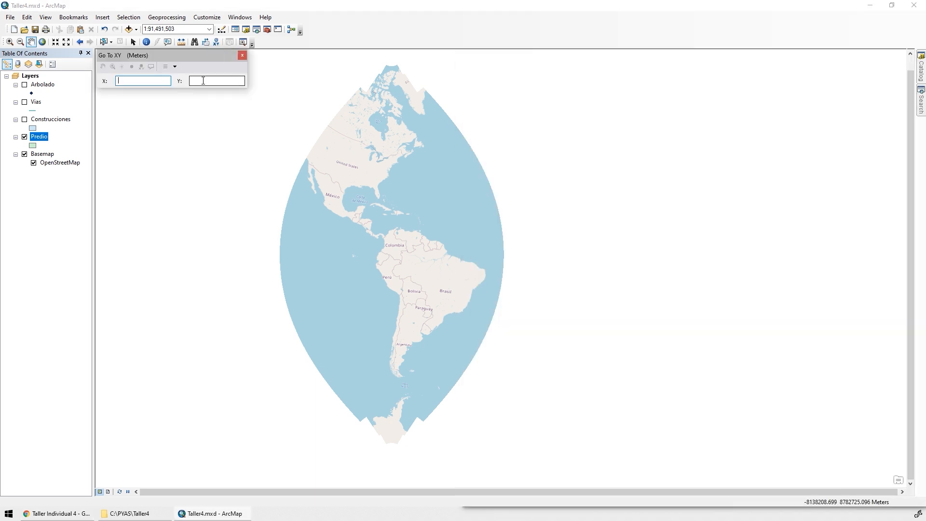
click(175, 66)
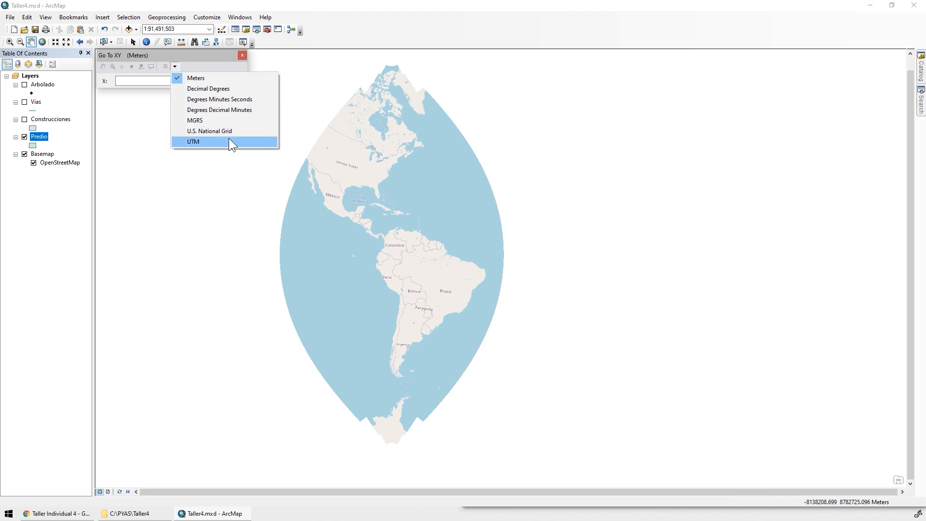
click(205, 86)
click(68, 513)
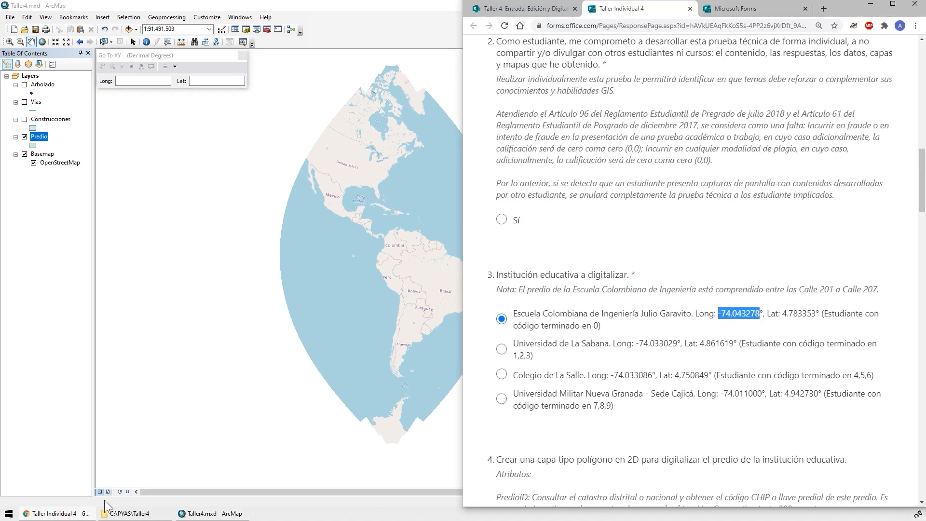
click(70, 513)
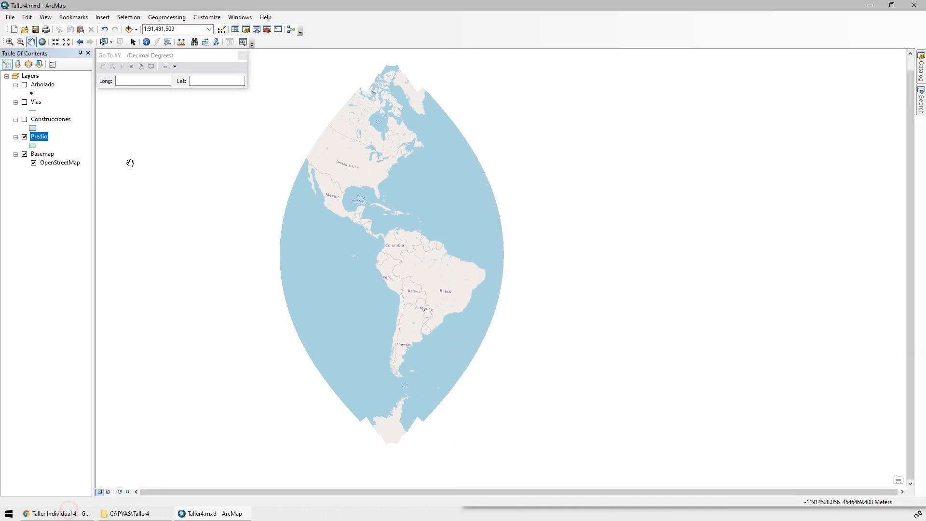
click(136, 80)
key(ctrl+v)
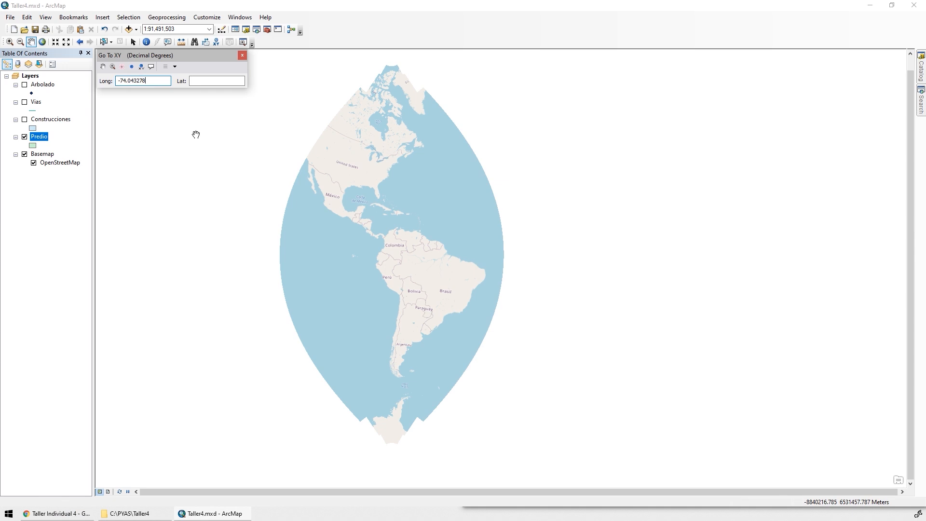
Copy the school's latitude from the form and enter 4.783353 as the latitude in Go To XY.
key(alt+Tab)
drag(781, 314, 818, 316)
key(ctrl+c)
key(alt+Tab)
click(212, 80)
key(ctrl+v)
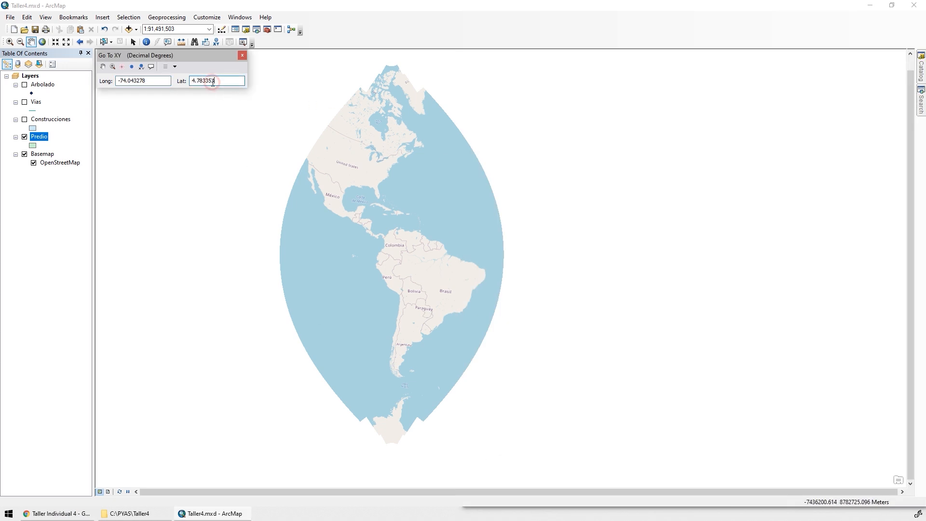
Zoom the map to the entered coordinate and set the map scale to 1:2,500.
click(102, 67)
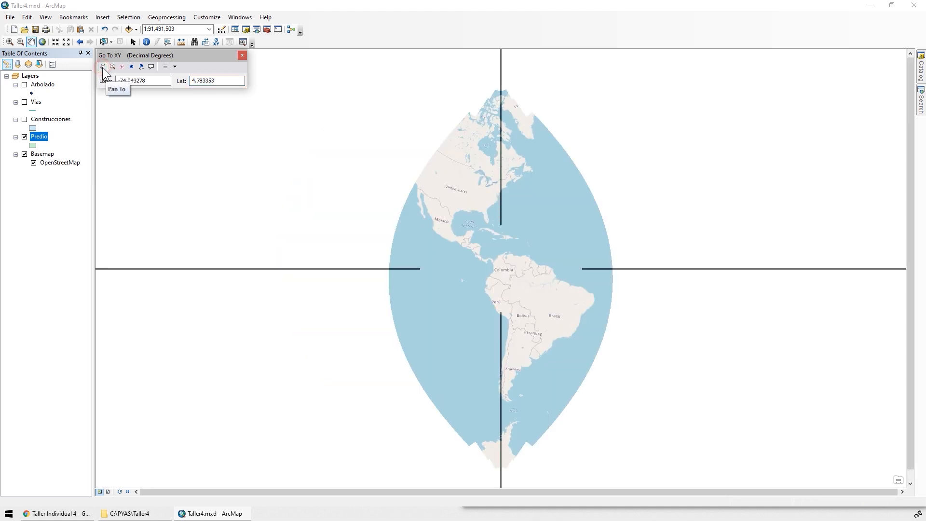
click(113, 68)
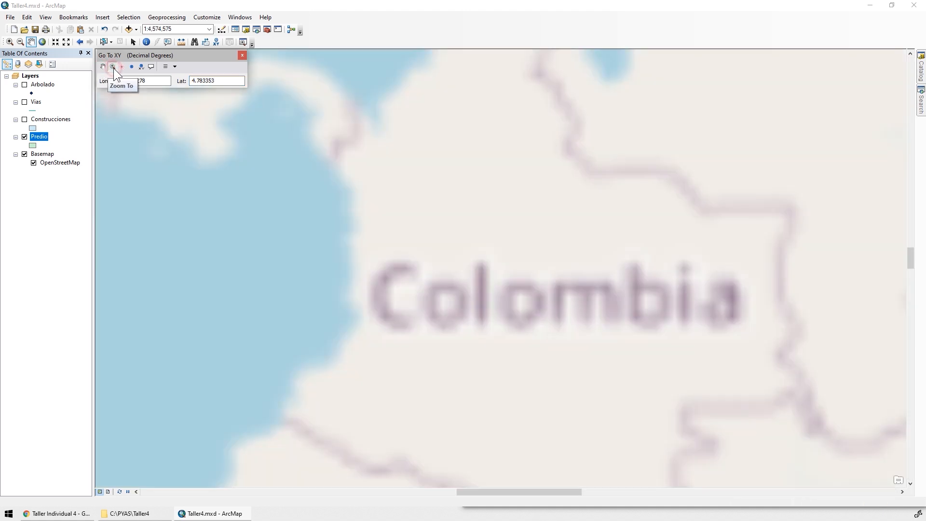
click(181, 29)
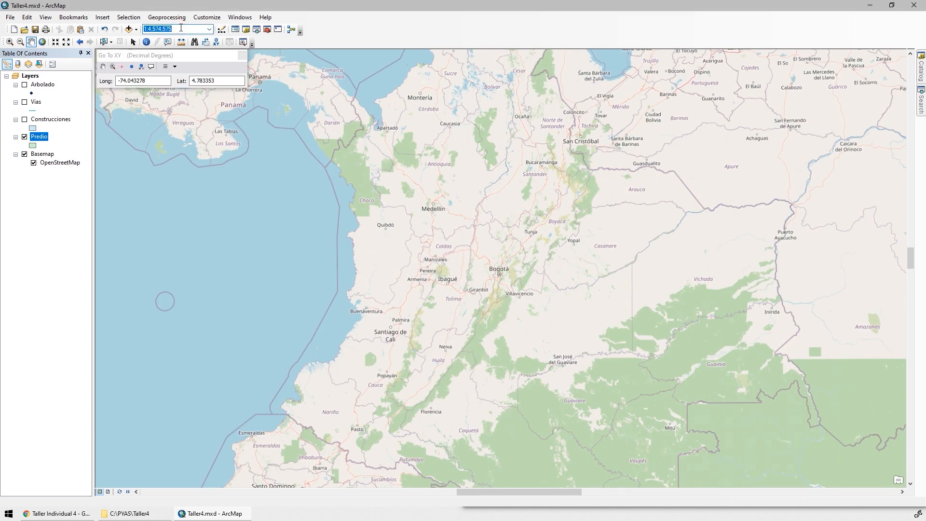
text(2,500)
key(Return)
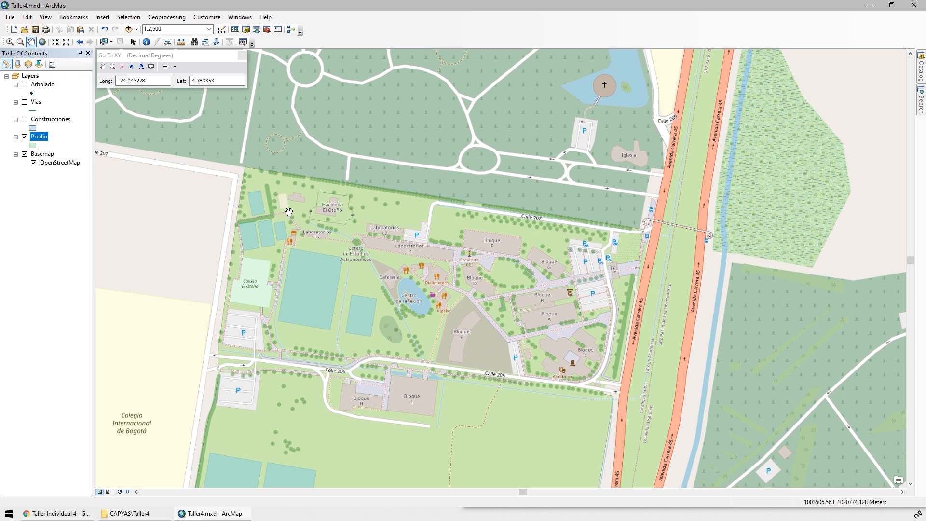
Add the Bing Satellite layer with ArcBruTile and hide the Basemap group.
click(216, 19)
mouse_move(221, 30)
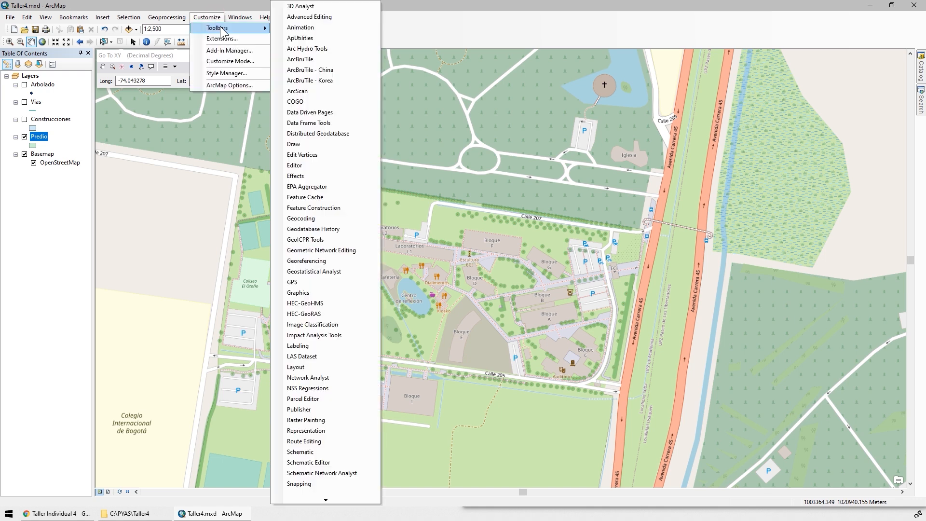
click(314, 58)
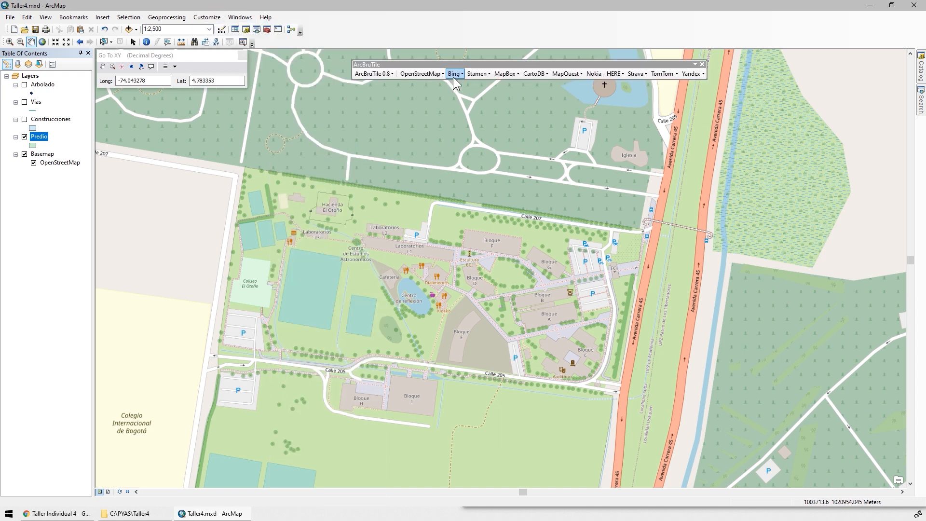
click(455, 73)
click(471, 95)
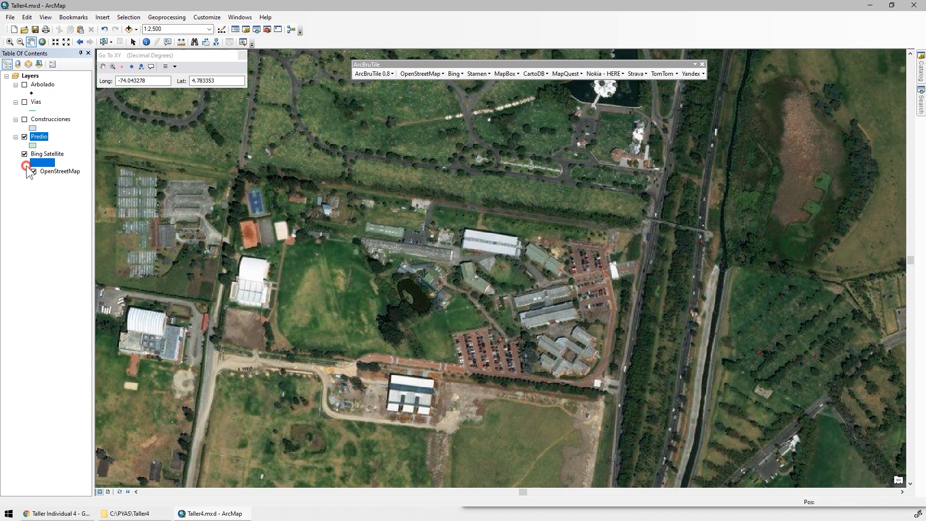
click(24, 162)
Set the map scale to 1:500 and examine the campus buildings on the satellite imagery.
click(167, 28)
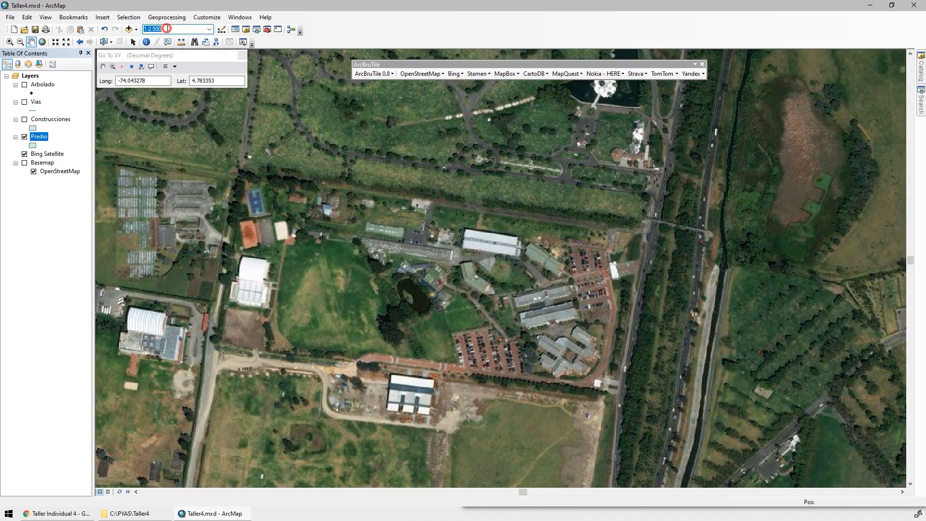
text(1:500)
key(Return)
drag(453, 274, 481, 235)
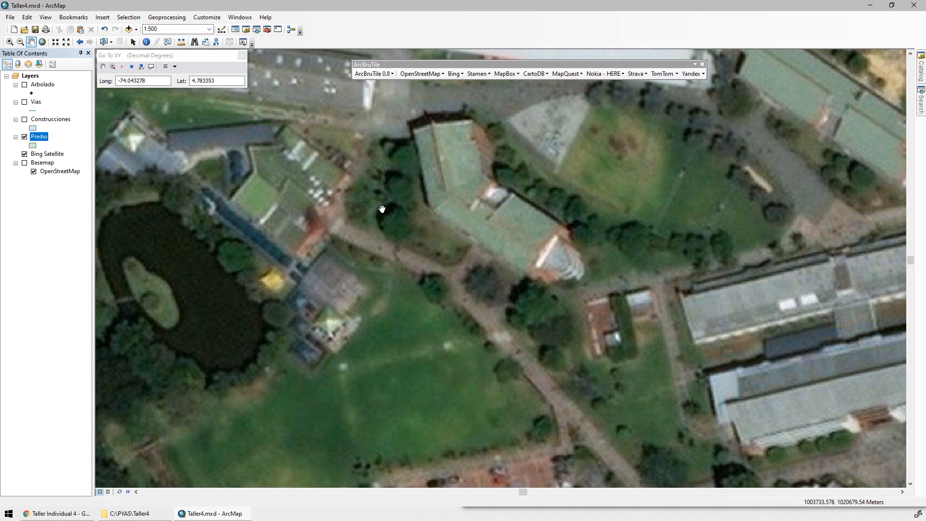
drag(480, 148, 349, 285)
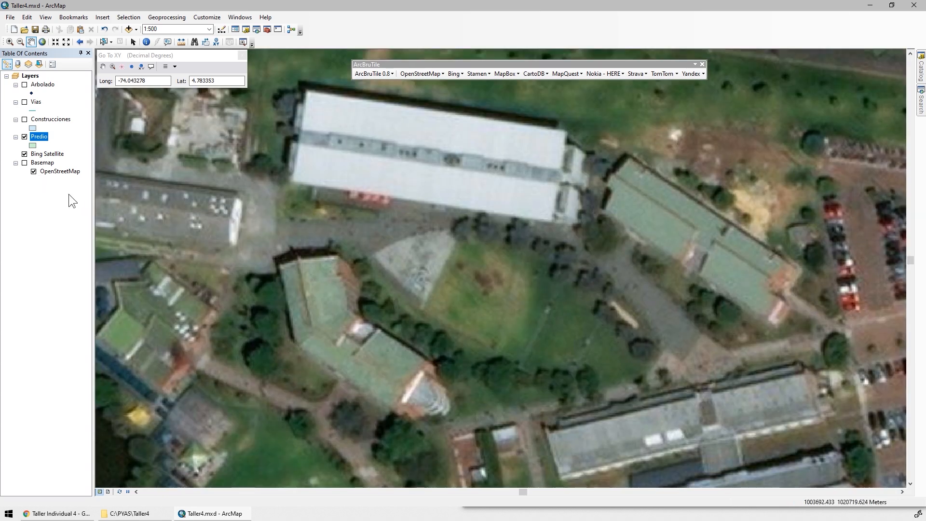
Show the OpenStreetMap basemap instead of Bing Satellite and set the map scale to 1:2,500 to frame the whole campus.
click(34, 170)
click(24, 163)
click(25, 153)
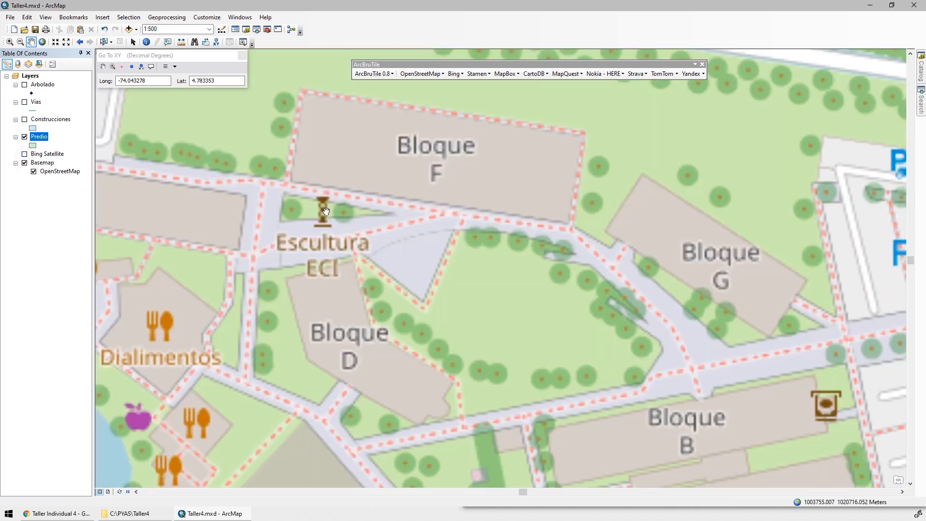
click(168, 29)
text(2500)
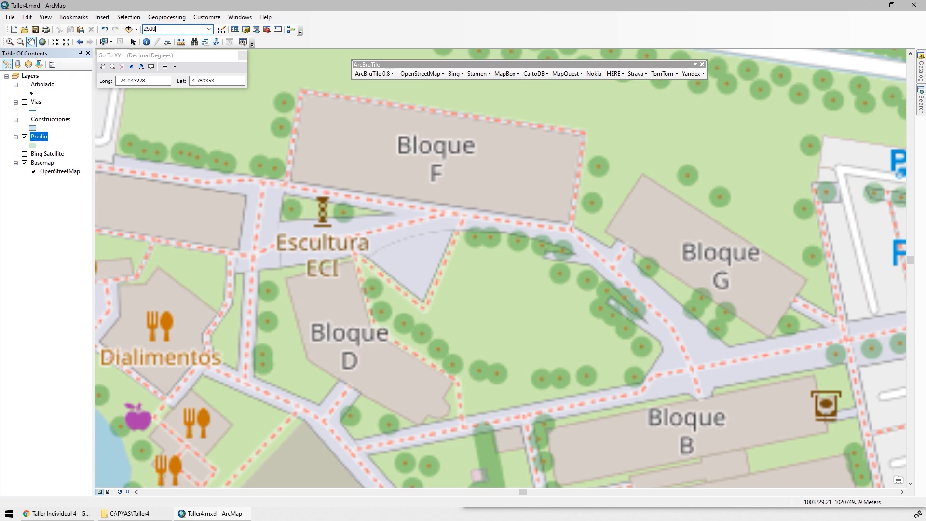
key(Return)
drag(406, 374, 433, 261)
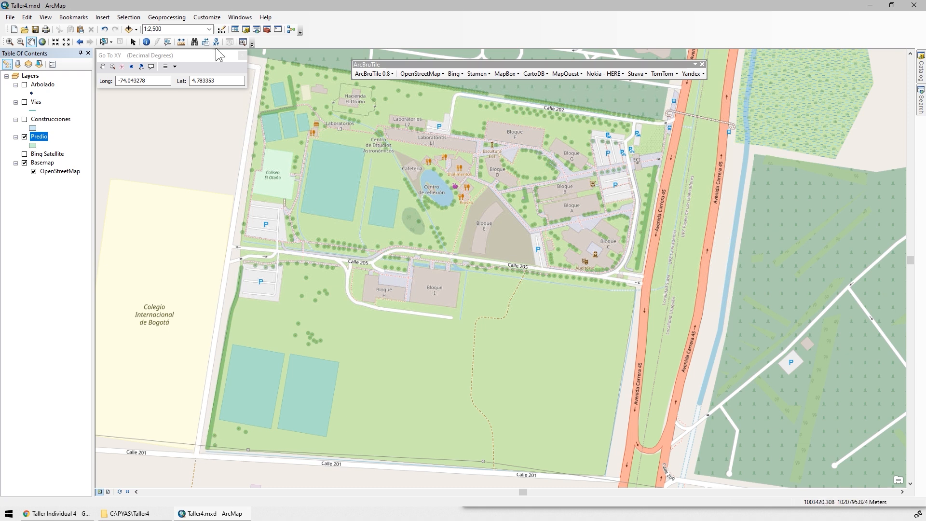
Close the ArcBruTile toolbar and display the Editor toolbar.
click(702, 65)
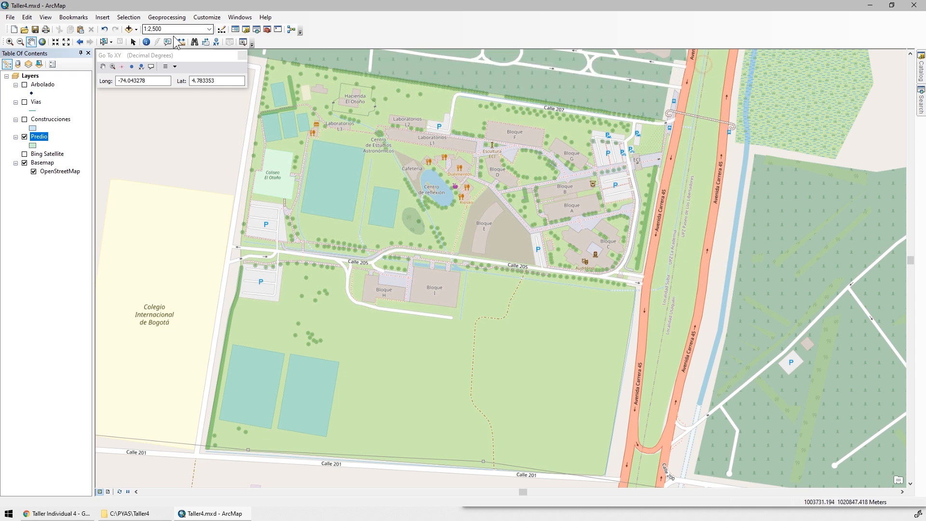
click(207, 17)
mouse_move(220, 30)
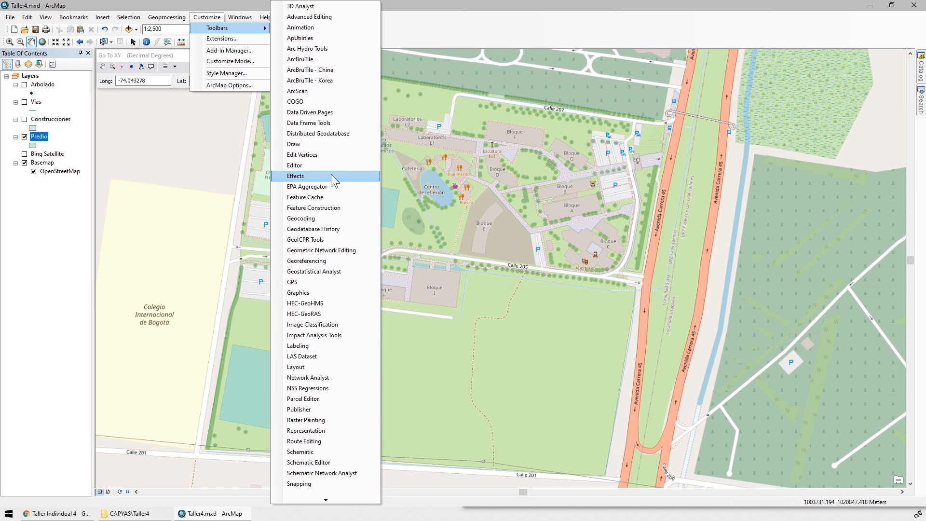
click(301, 166)
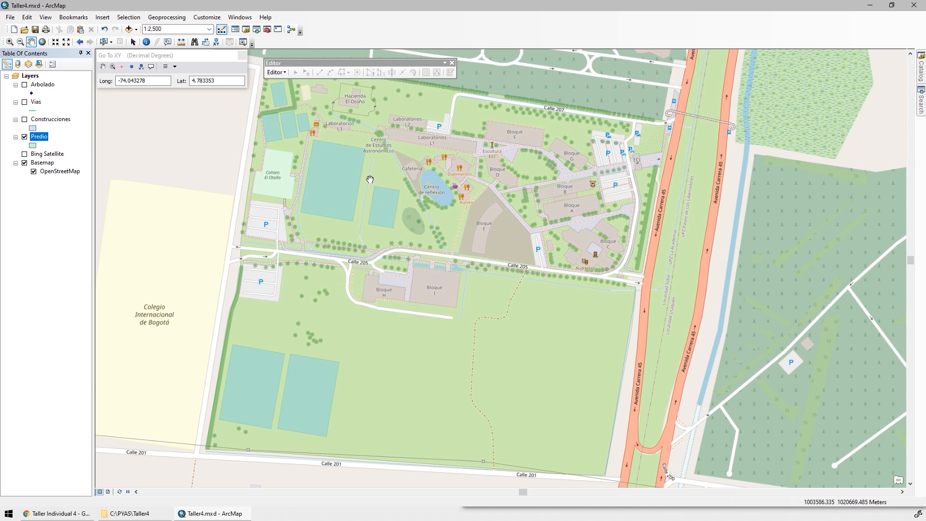
click(276, 73)
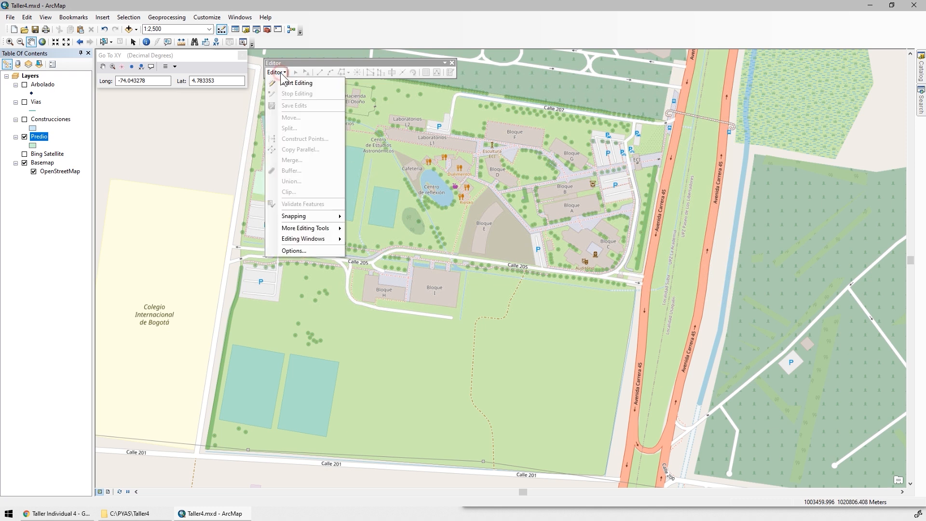
click(295, 83)
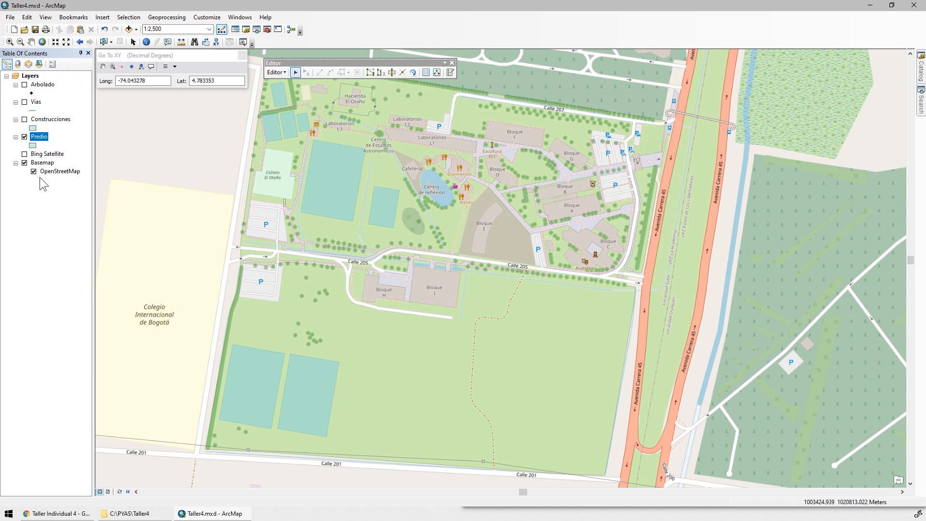
click(277, 72)
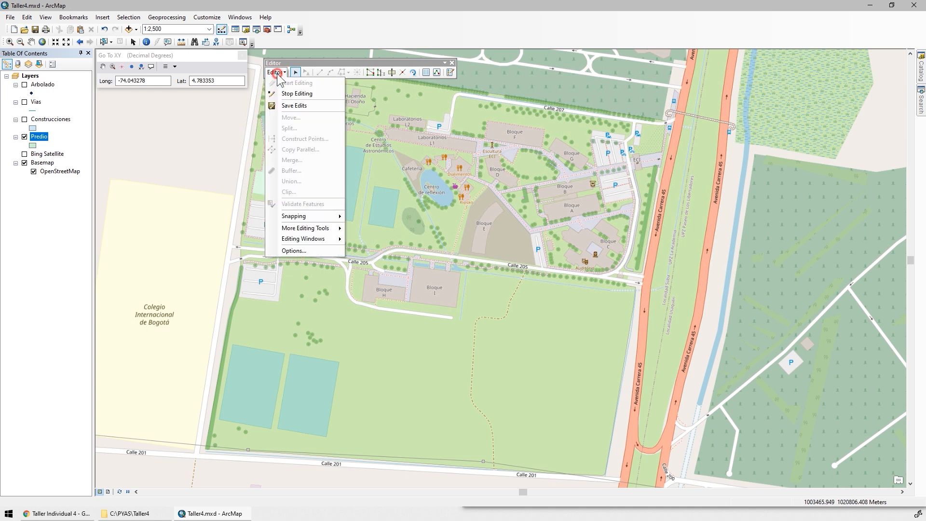
click(302, 91)
Add the Departamentos.shp shapefile from the Taller1 Datos folder to the map.
click(129, 29)
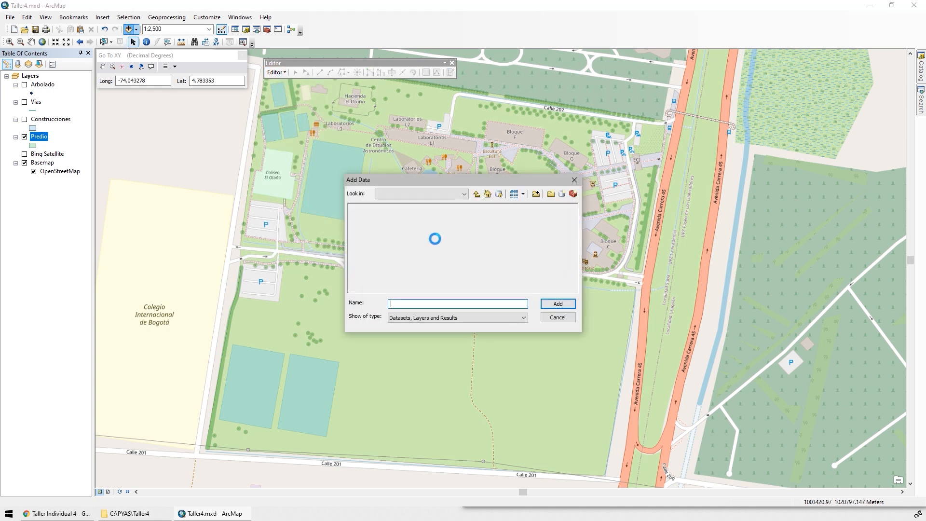
click(475, 193)
click(475, 195)
click(475, 194)
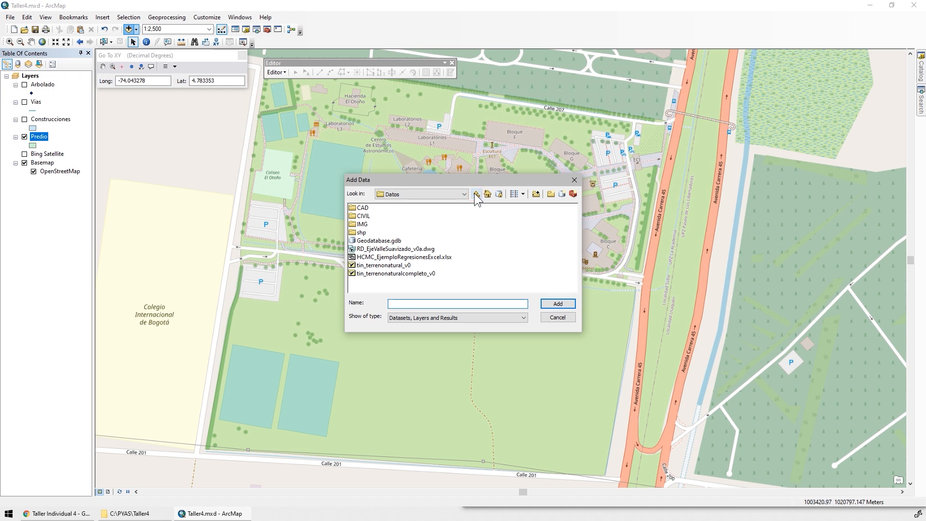
double_click(364, 208)
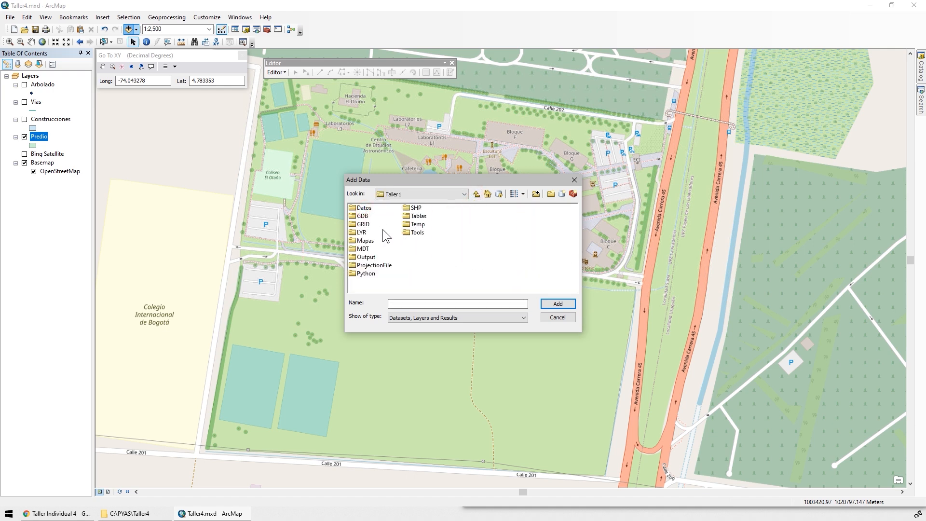
click(382, 249)
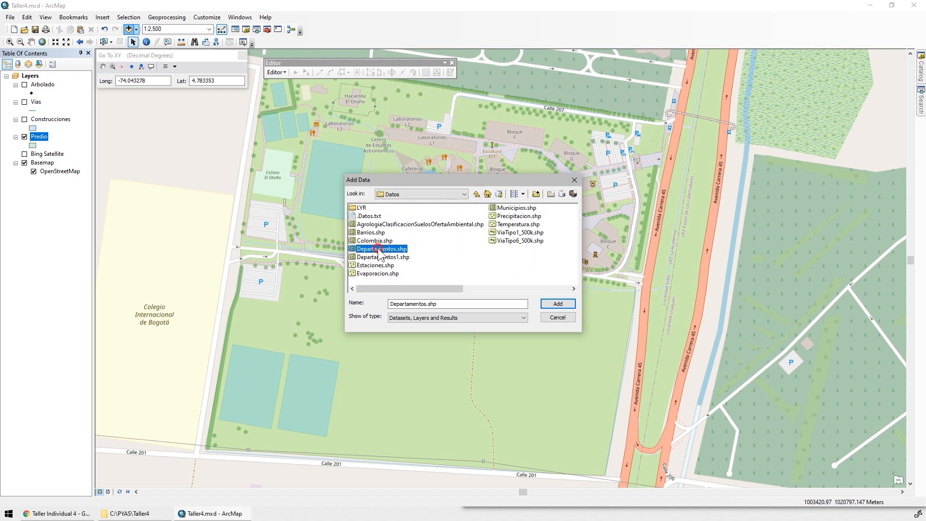
click(558, 304)
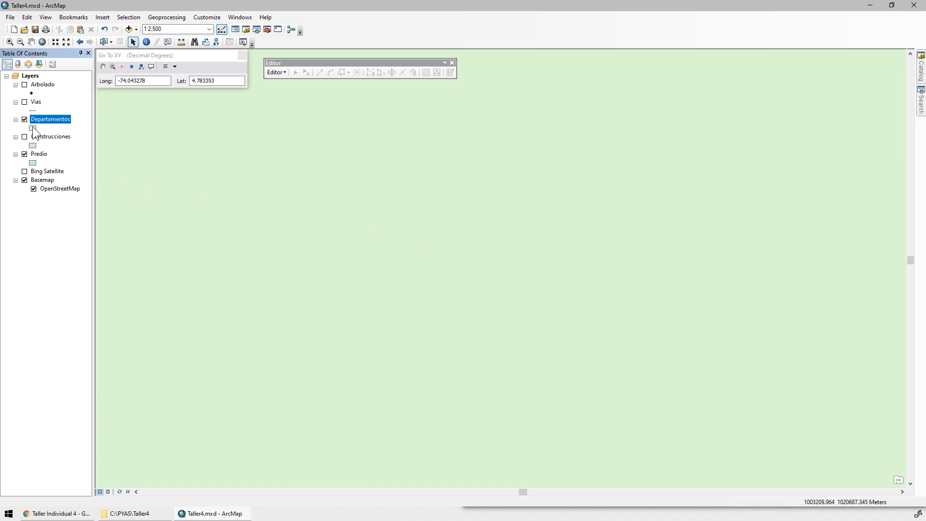
Symbolize Departamentos with no fill and a black outline of width 2, and show its boundary at a scale of 1:100,000.
click(32, 127)
click(465, 240)
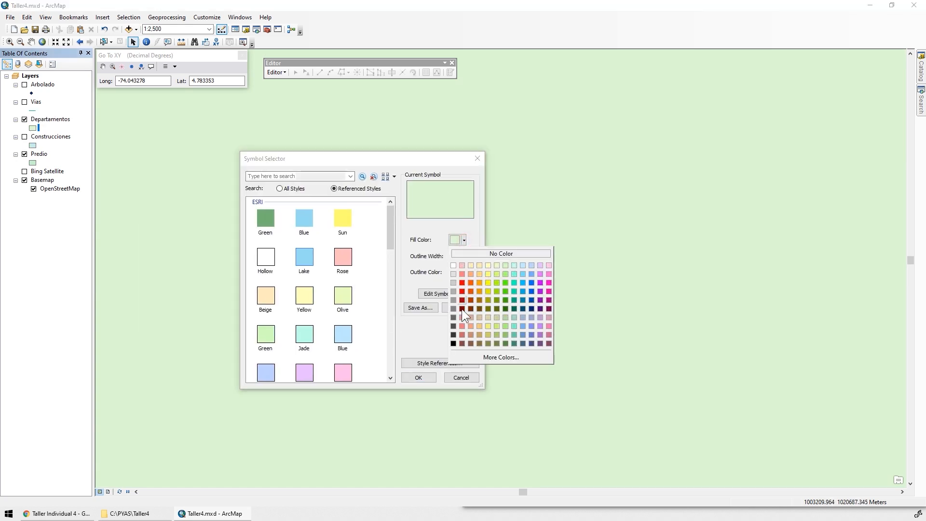
click(453, 343)
click(464, 240)
click(500, 253)
click(464, 273)
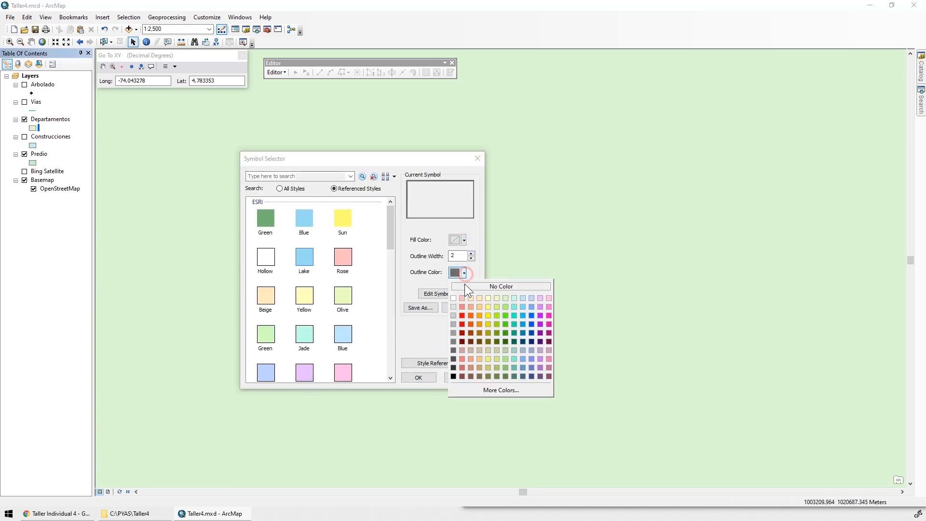
click(455, 374)
click(418, 377)
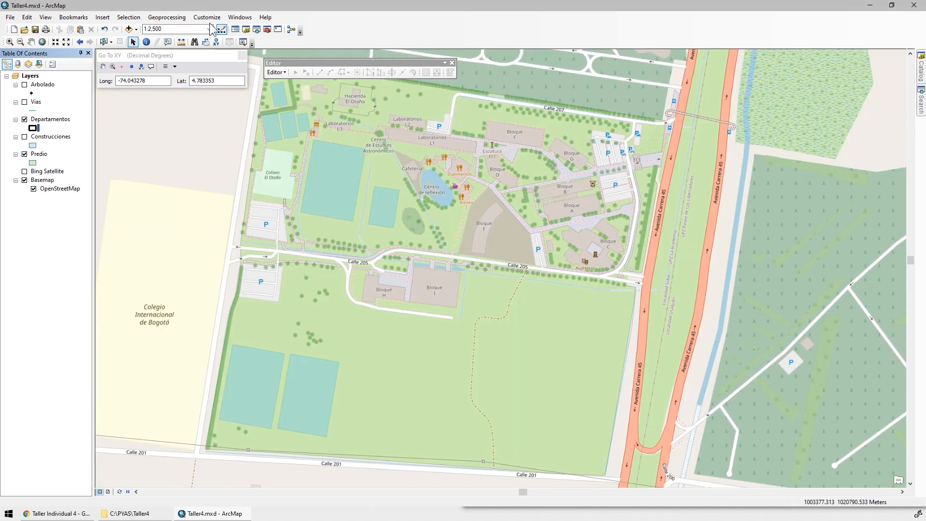
click(209, 29)
click(178, 79)
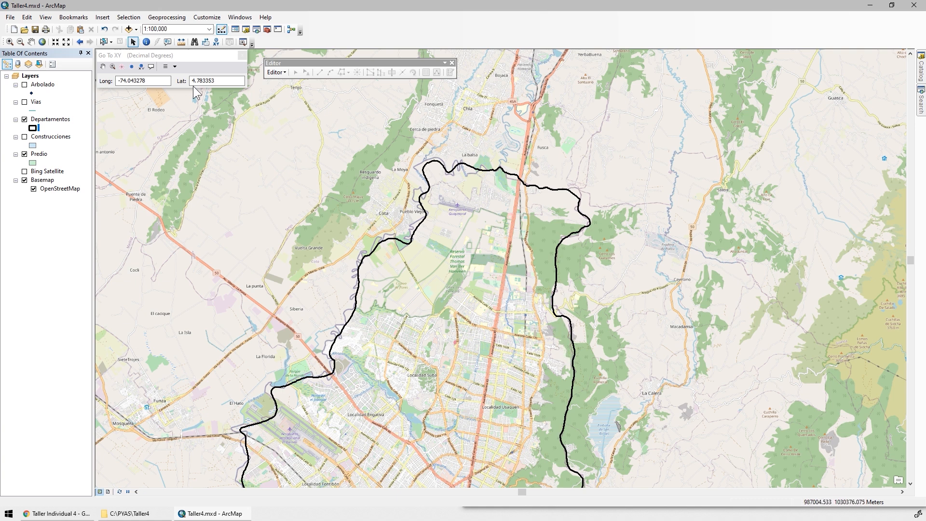
Start an edit session on the C:\PYAS\Taller4\SHP workspace.
click(276, 72)
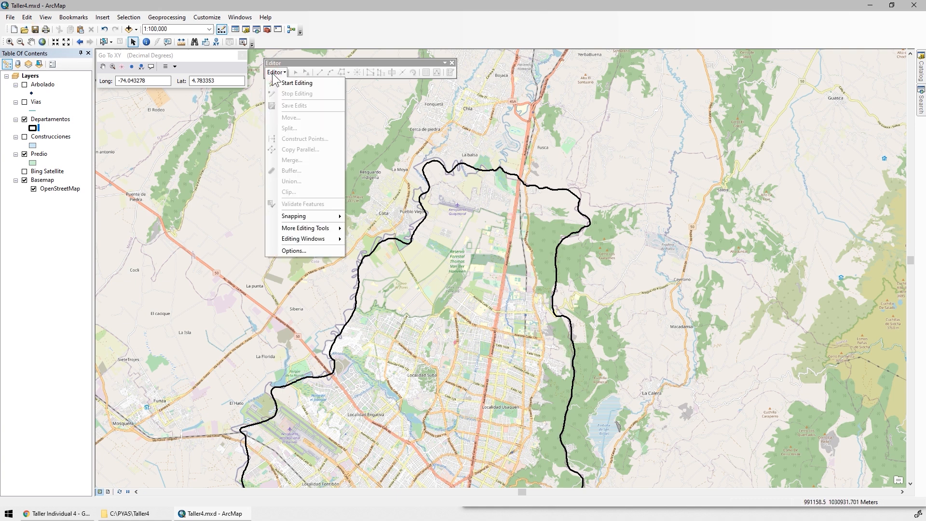
click(291, 85)
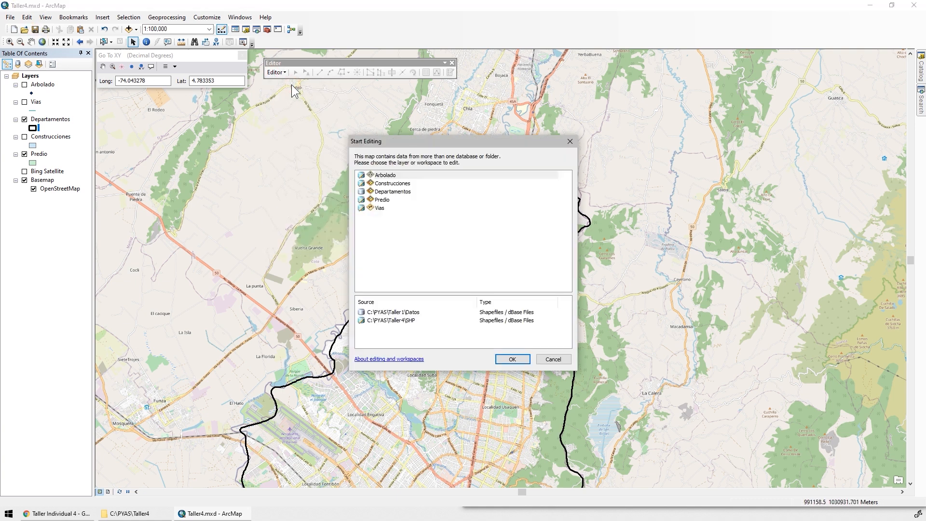
click(402, 321)
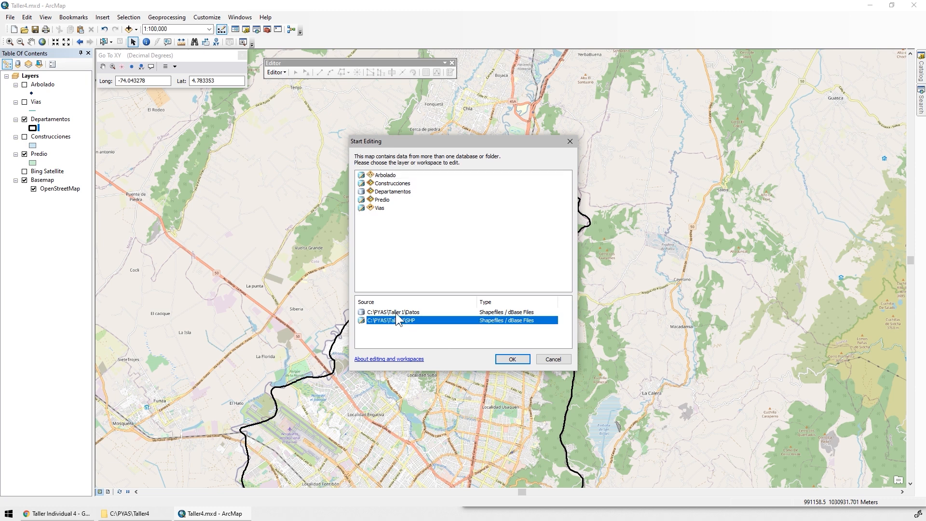
click(395, 312)
click(401, 320)
double_click(410, 321)
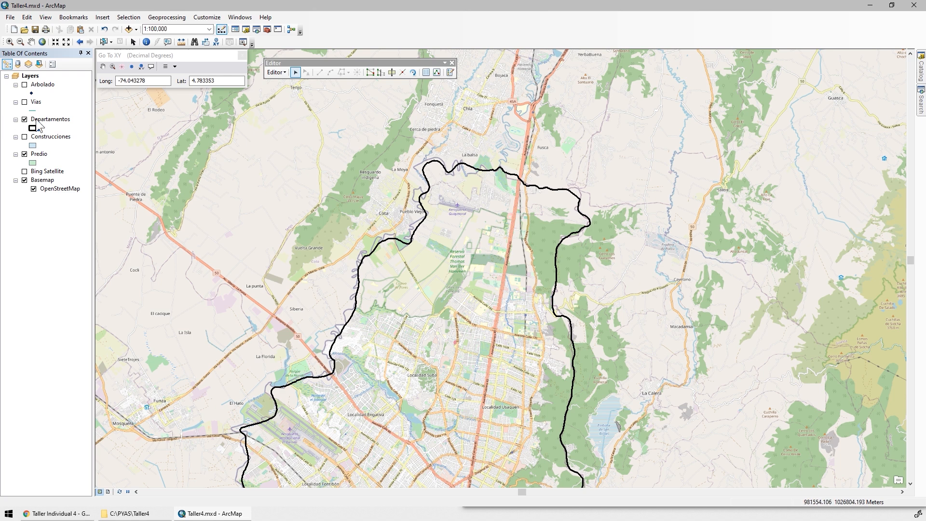
List the layers by selection and make Departamentos, Arbolado, Vias and Construcciones non-selectable, keeping Predio selectable.
click(39, 64)
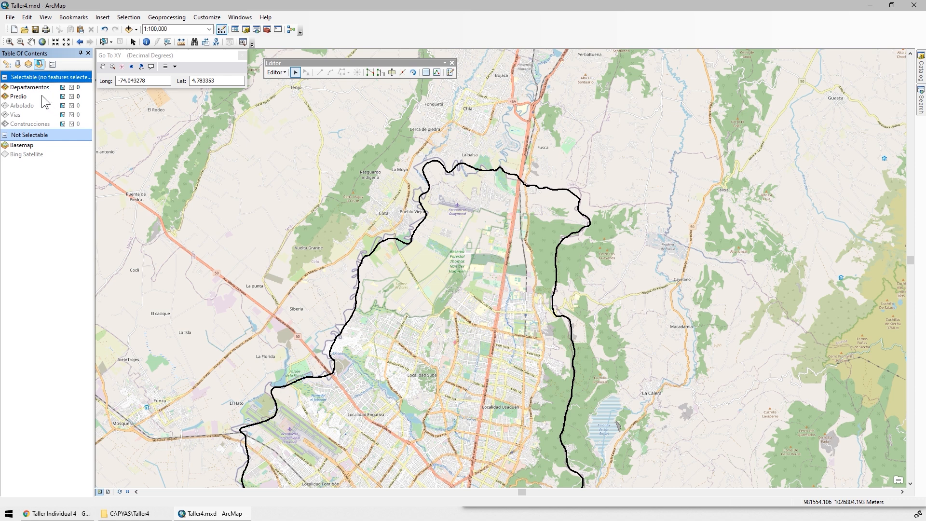
click(62, 87)
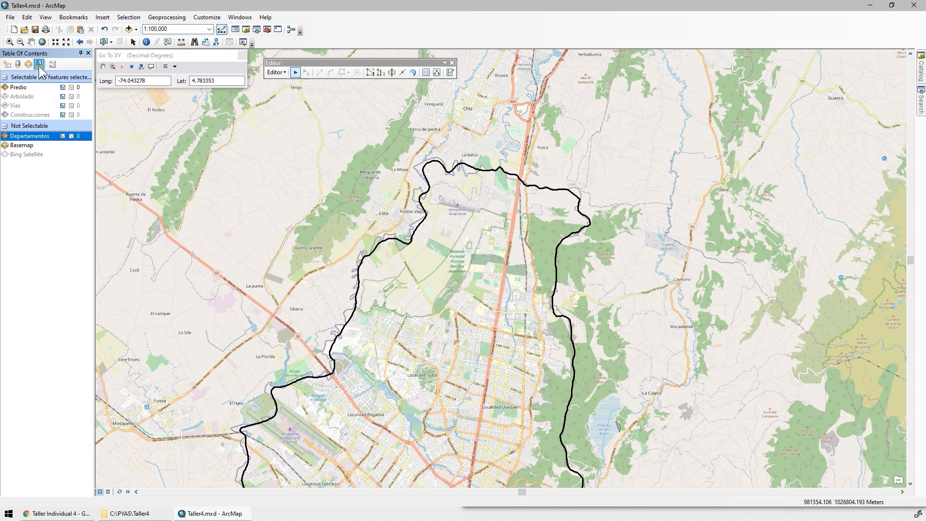
click(63, 96)
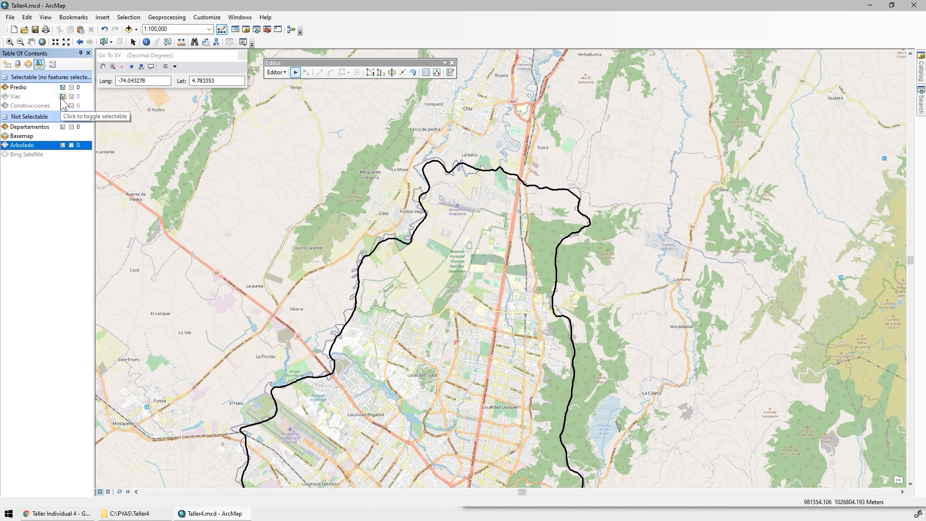
click(61, 97)
click(62, 97)
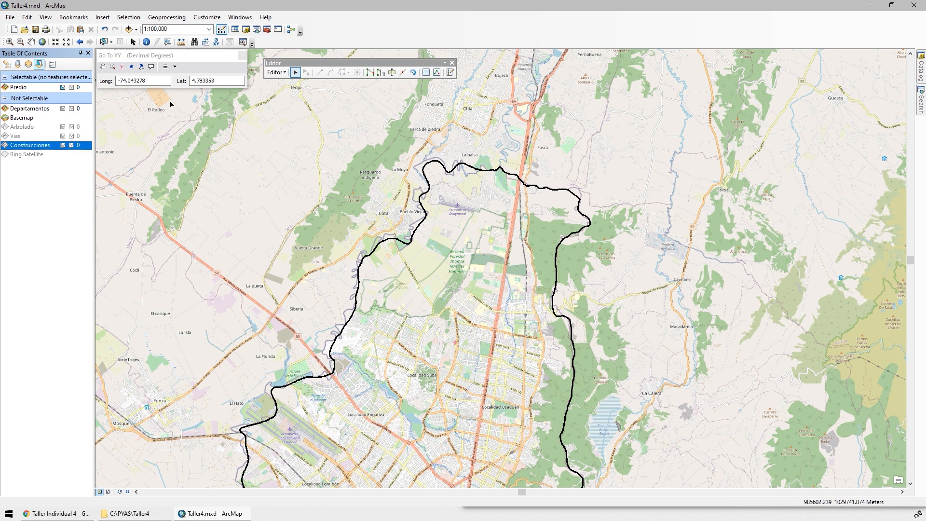
Set the map scale to 1:2,500 and move the Editor toolbar away from the campus's northwest corner.
click(193, 28)
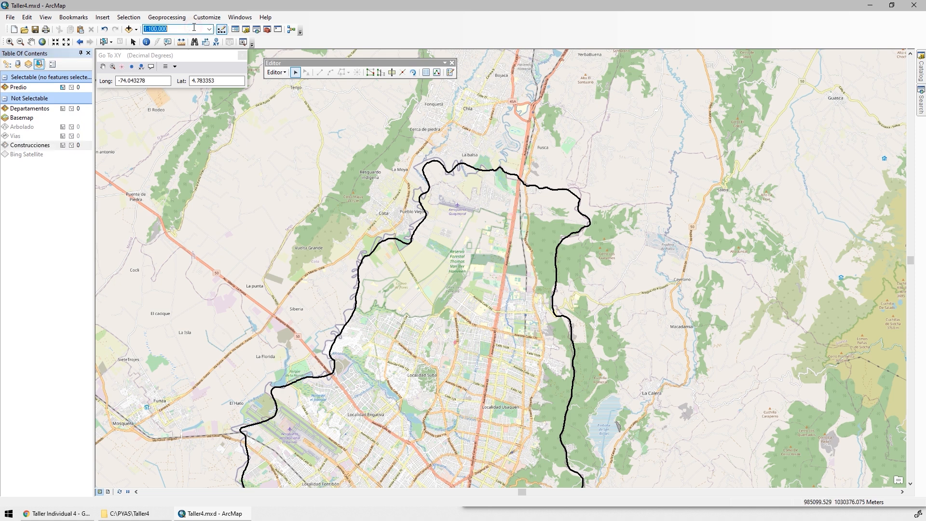
key(Return)
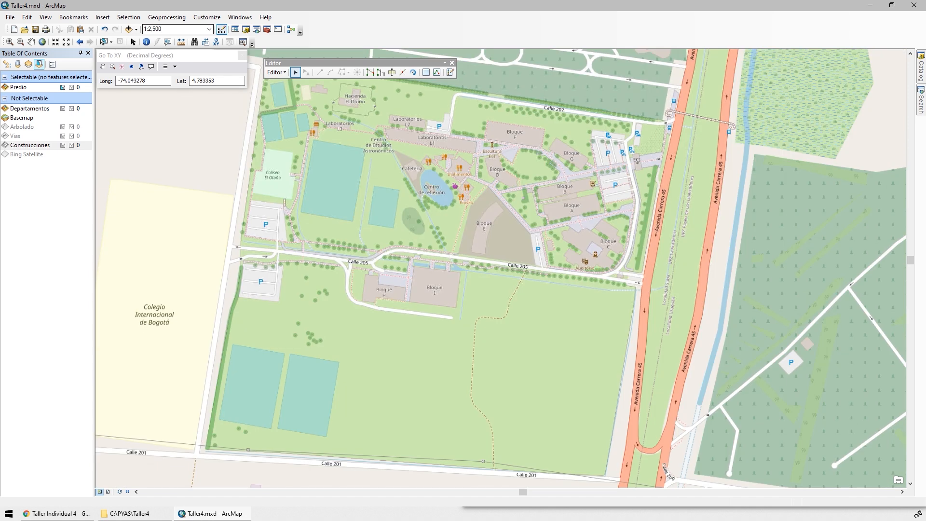
drag(281, 62, 566, 63)
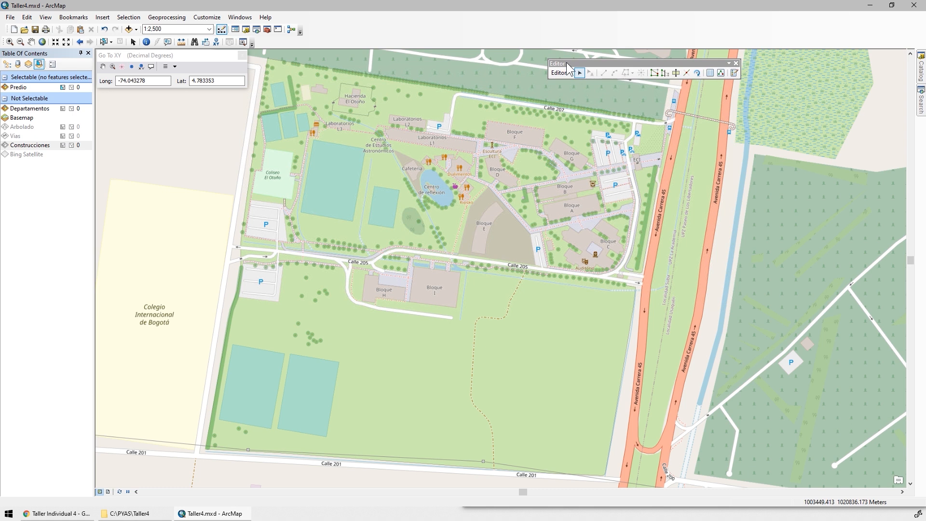
Open the Create Features window and choose the Predio template with the Polygon construction tool.
click(734, 73)
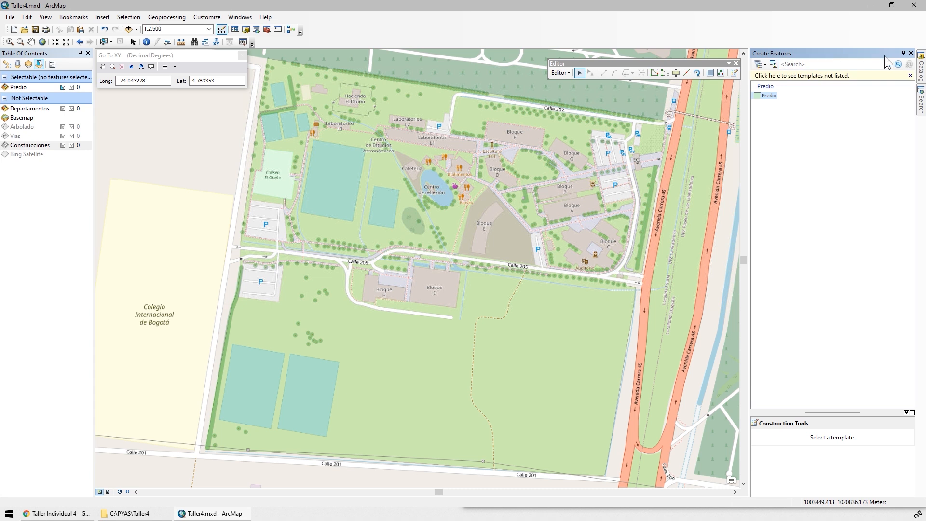
click(903, 53)
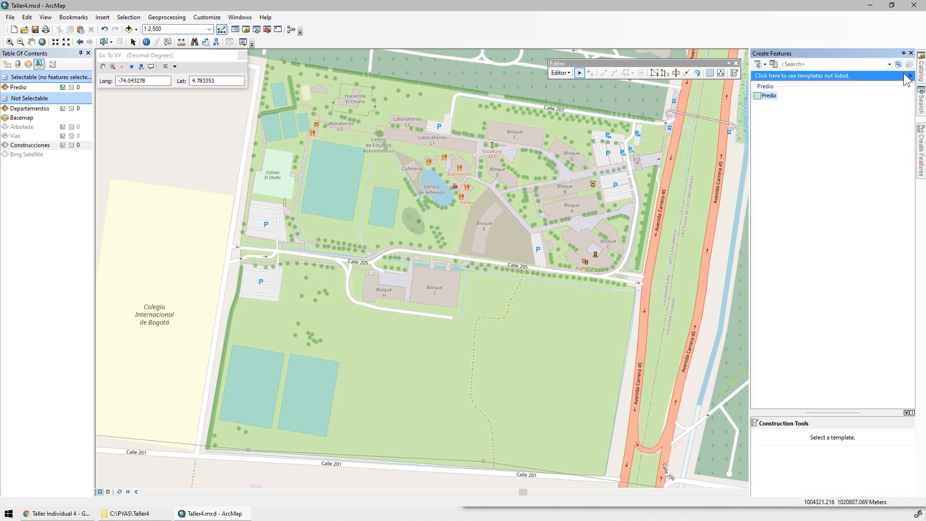
click(903, 54)
click(769, 95)
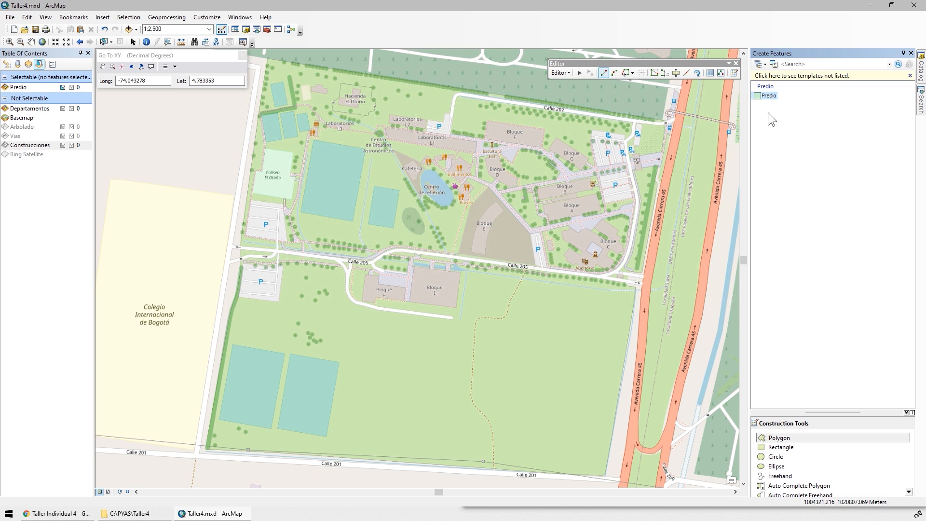
drag(820, 411, 812, 269)
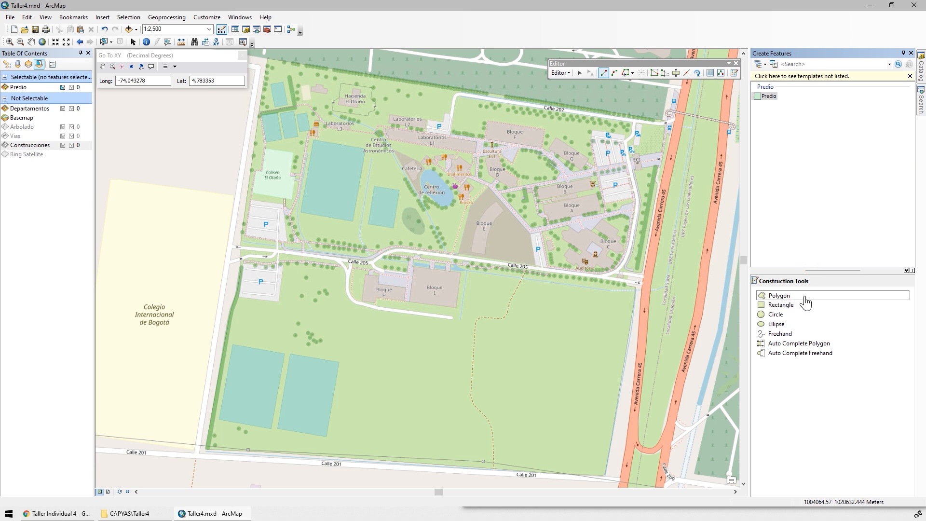
click(790, 300)
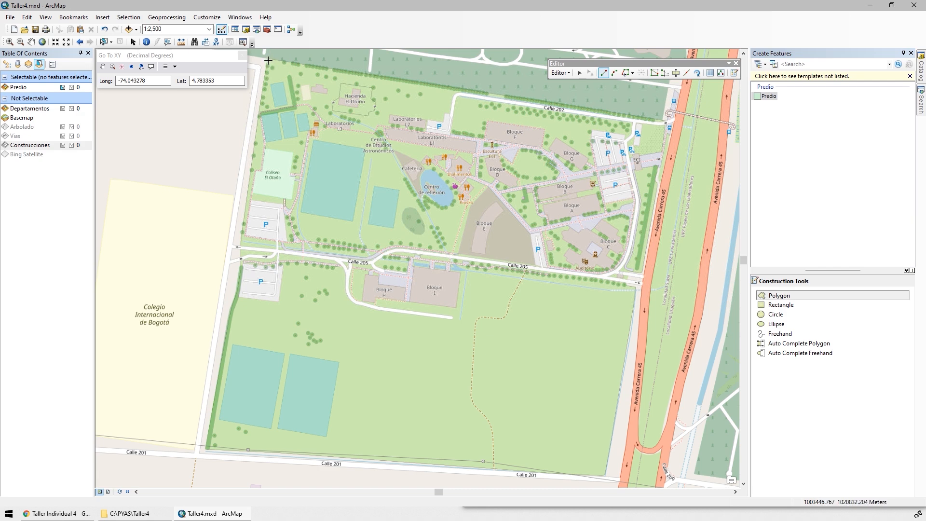
Start the Predio polygon with a first vertex at the campus's northwest corner, near the bend of Calle 207.
drag(275, 66, 388, 263)
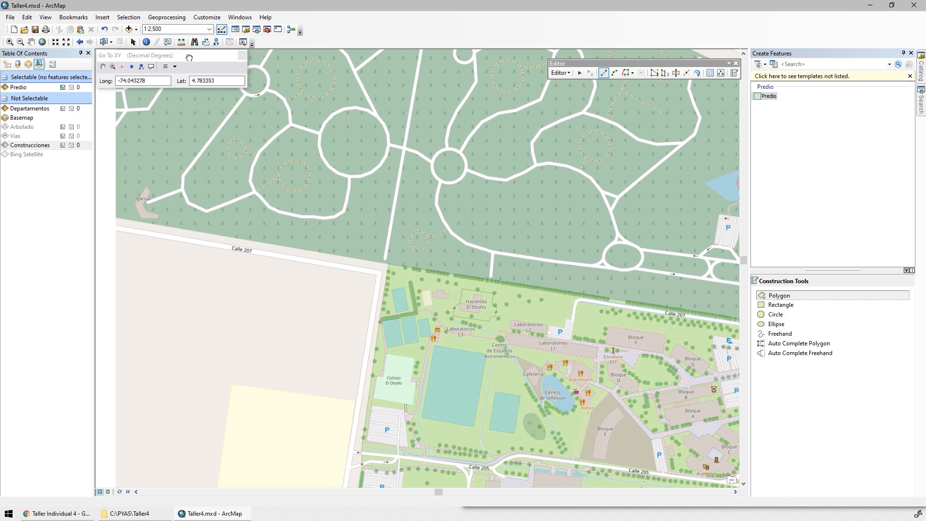
click(172, 29)
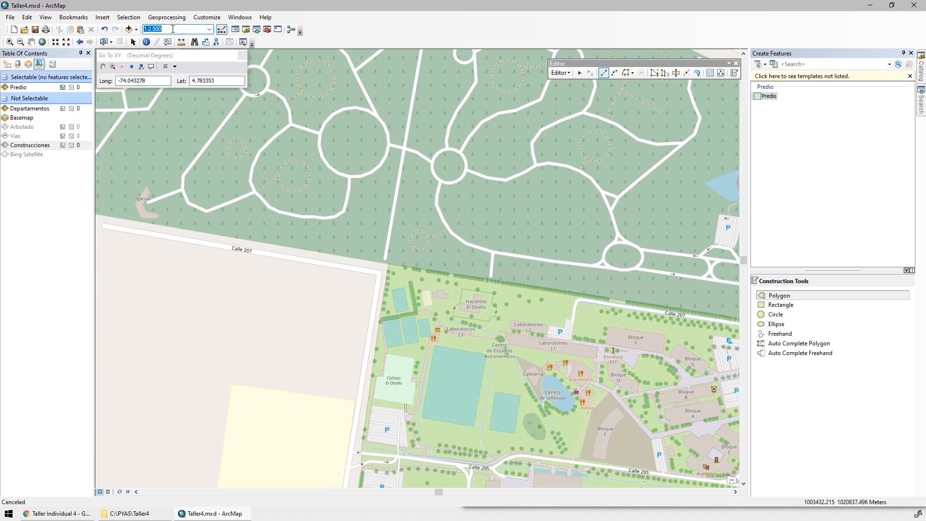
text(500)
key(Return)
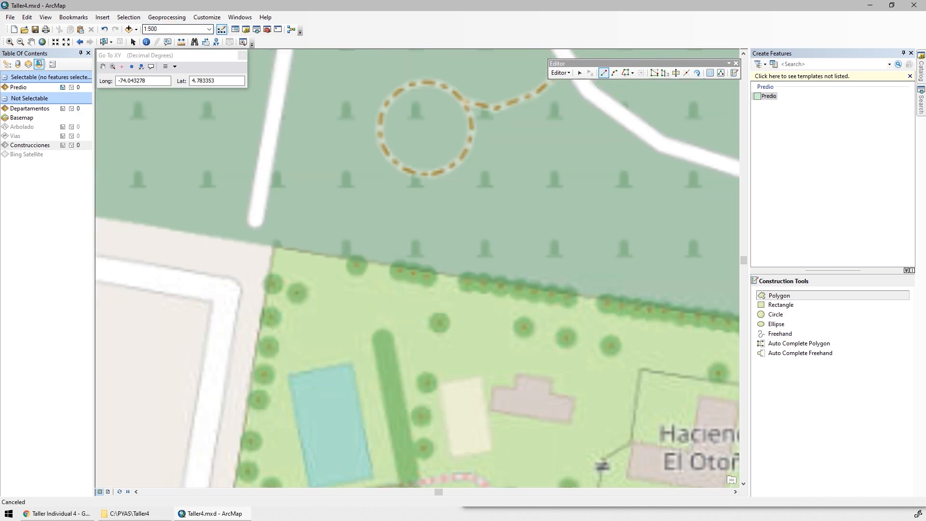
scroll(432, 219, down, 4)
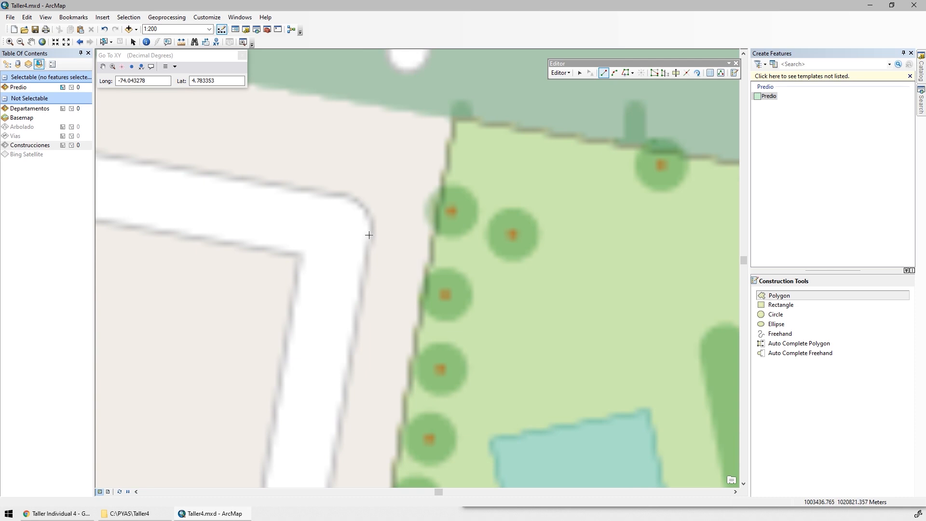
click(389, 108)
Extend the Predio polygon along the northern boundary to a vertex at the Calle 207 entrance beside Avenida Carrera 45.
scroll(460, 173, up, 1)
scroll(460, 173, up, 2)
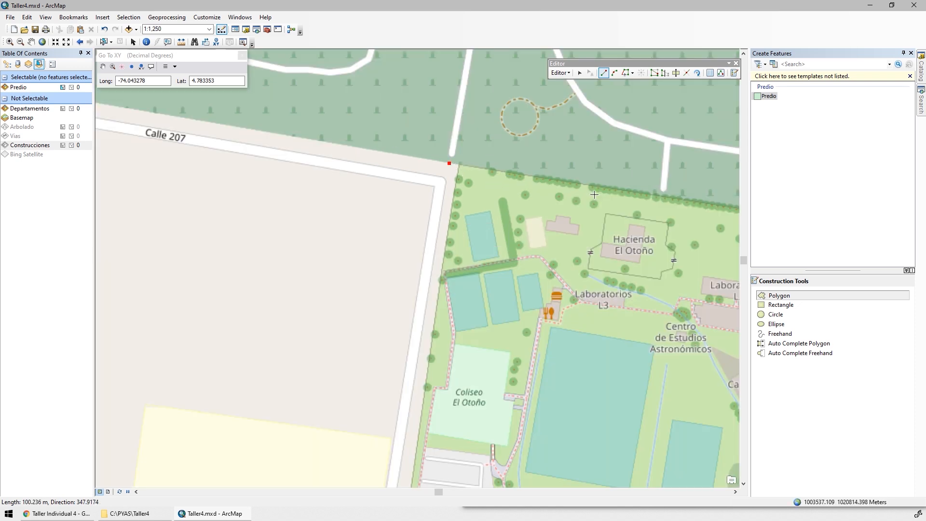
drag(622, 195, 138, 172)
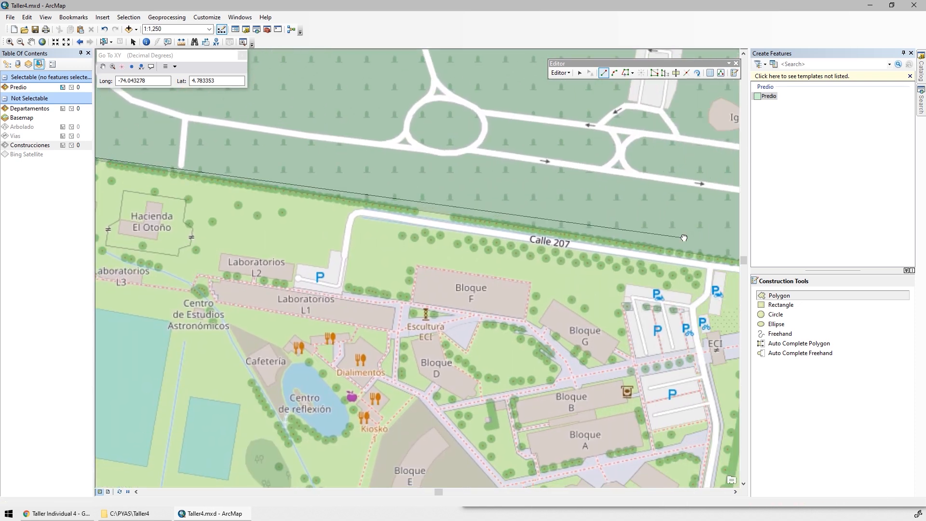
drag(684, 236, 272, 180)
scroll(358, 215, down, 1)
scroll(358, 215, down, 1)
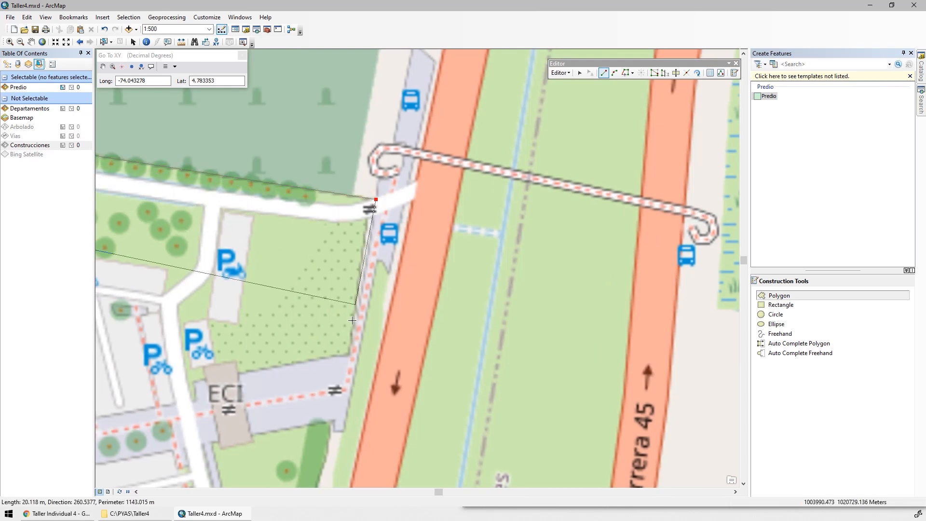
Extend the Predio polygon south along Avenida Carrera 45, past the ECI entrance to the start of the sidewalk's bend.
click(348, 353)
mouse_move(354, 348)
mouse_down()
mouse_move(436, 208)
mouse_move(491, 141)
mouse_up()
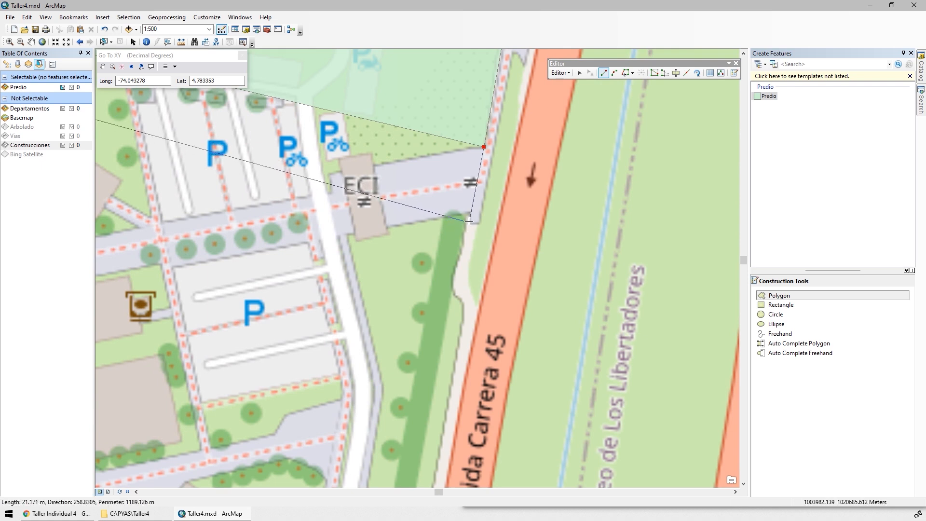
click(464, 226)
click(462, 240)
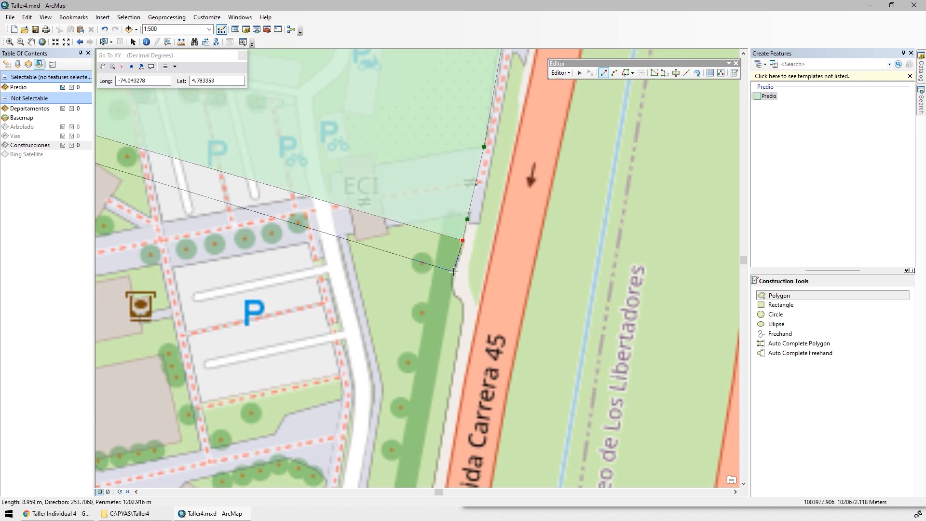
click(452, 273)
click(452, 281)
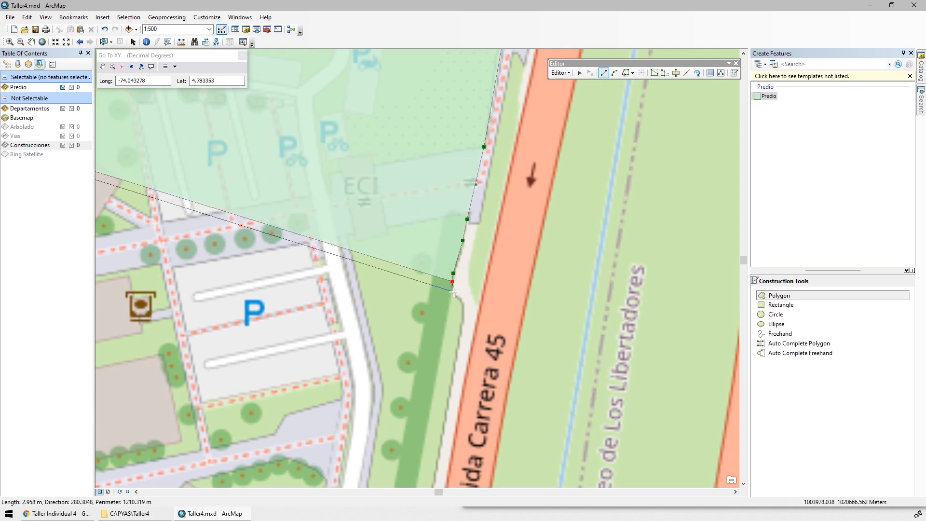
Trace the Predio boundary around the sidewalk bend just south of the ECI entrance with closely spaced vertices.
click(454, 292)
click(456, 296)
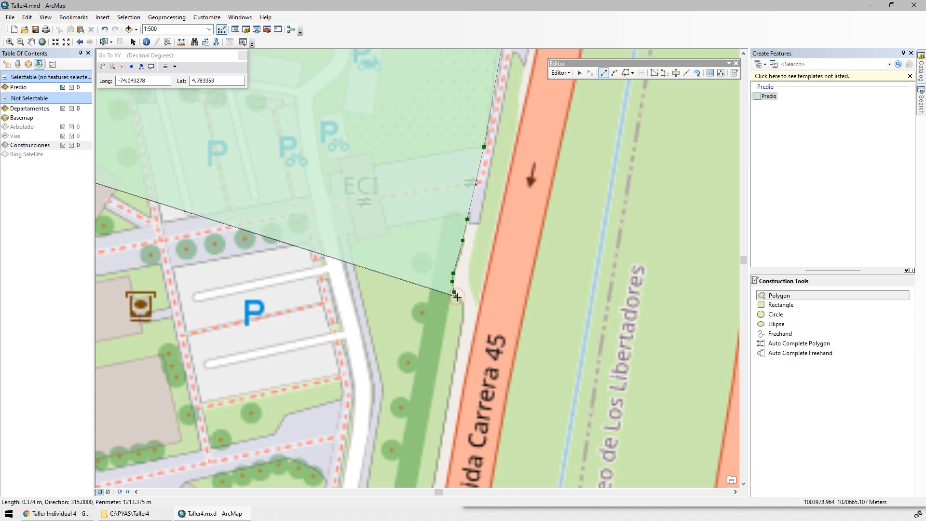
click(460, 300)
click(462, 308)
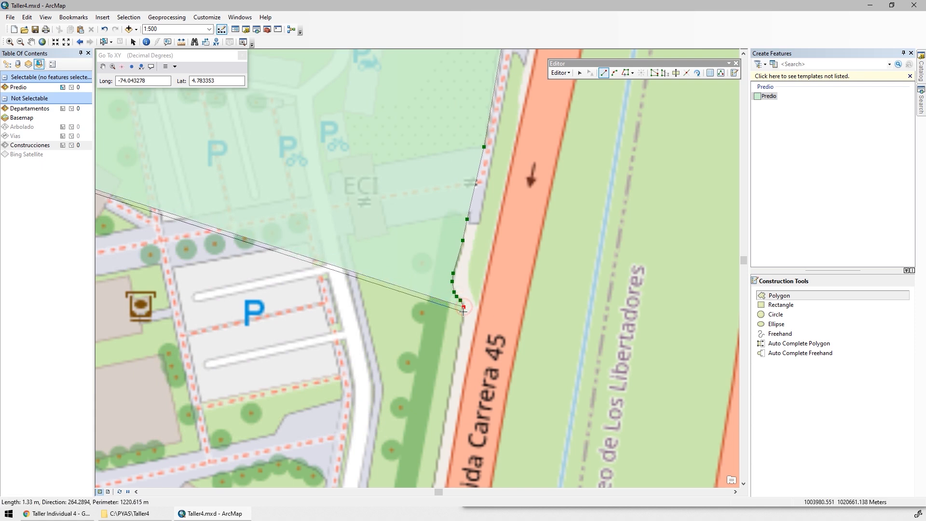
click(464, 314)
click(462, 334)
Continue the Predio boundary south along the avenue, across the road exits east of the Auditorio to just above the canal crossing.
drag(433, 481, 532, 244)
drag(536, 341, 615, 73)
click(567, 234)
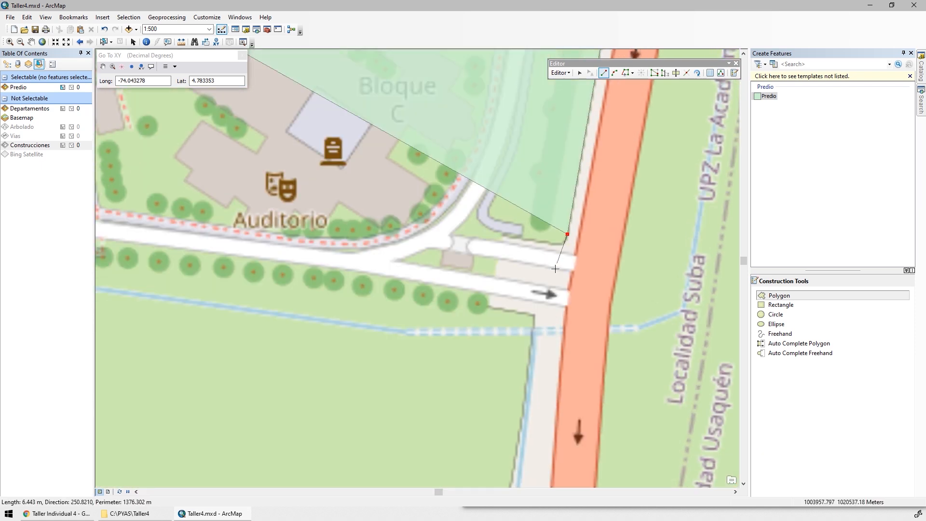
drag(552, 338, 542, 286)
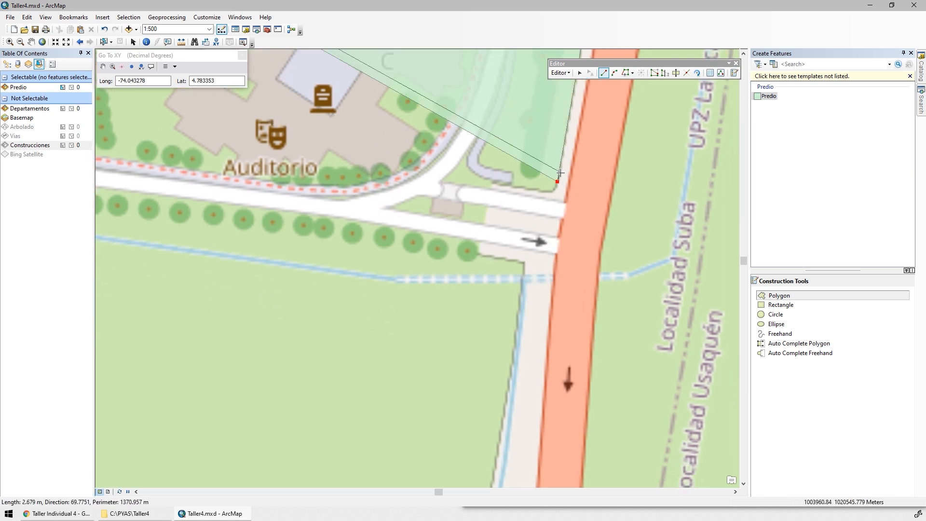
click(553, 200)
click(550, 226)
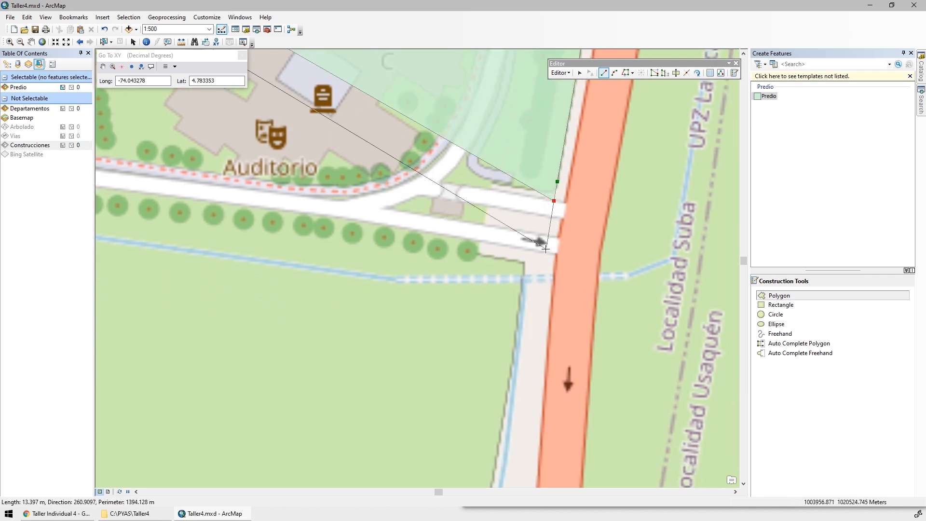
click(543, 265)
click(538, 336)
click(355, 261)
click(257, 257)
click(227, 321)
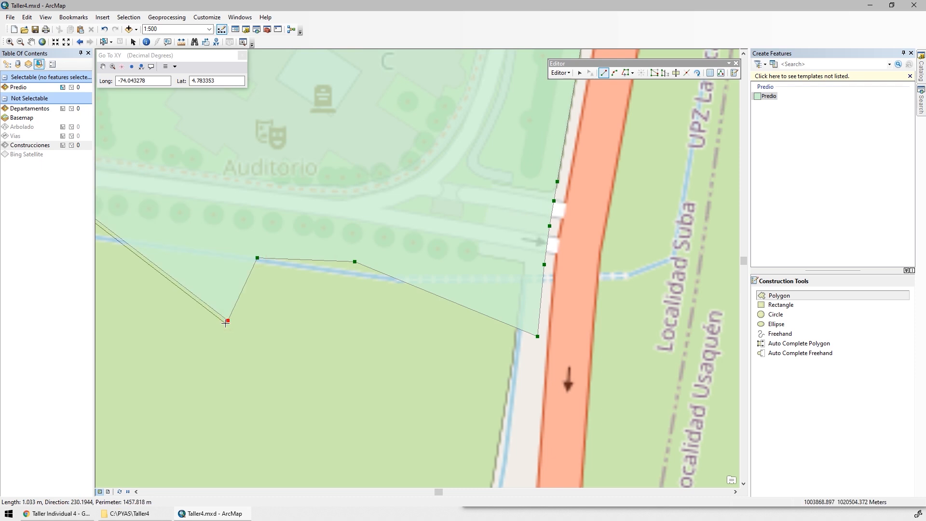
key(ctrl+z)
key(ctrl+z)
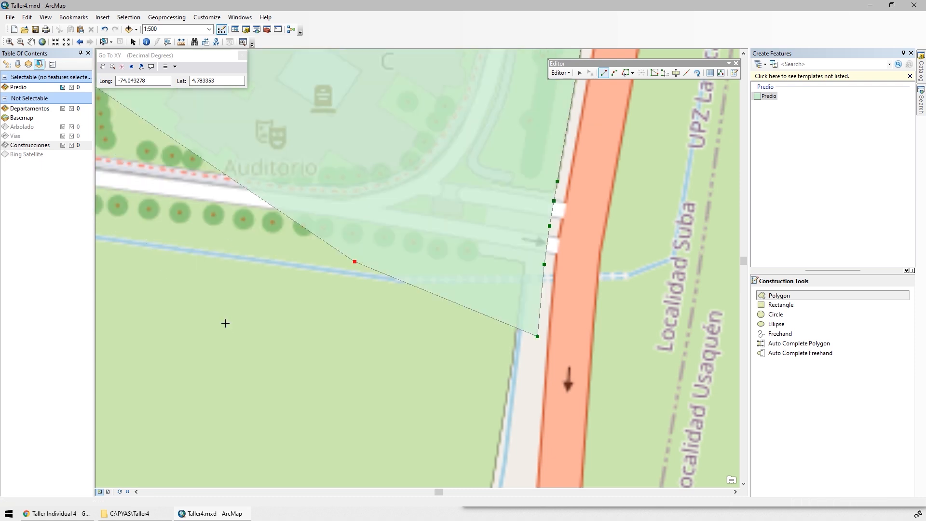
key(ctrl+z)
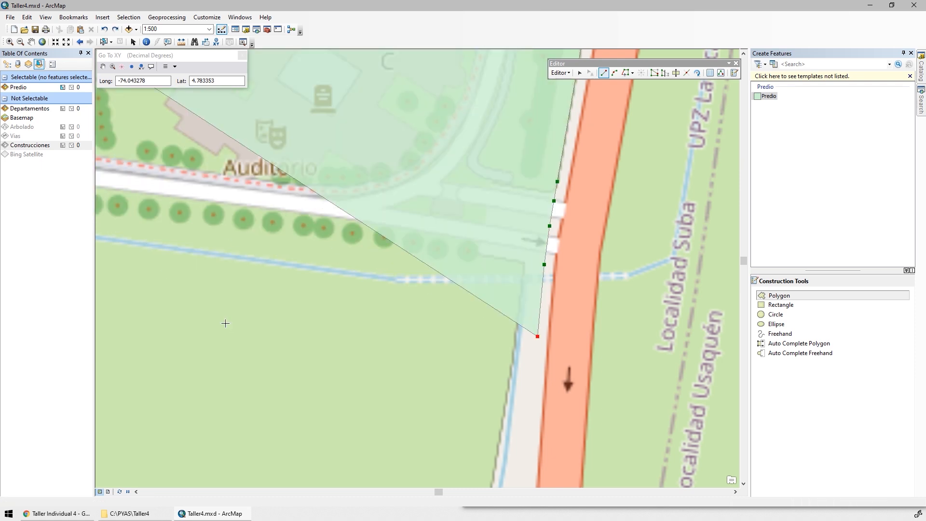
key(ctrl+z)
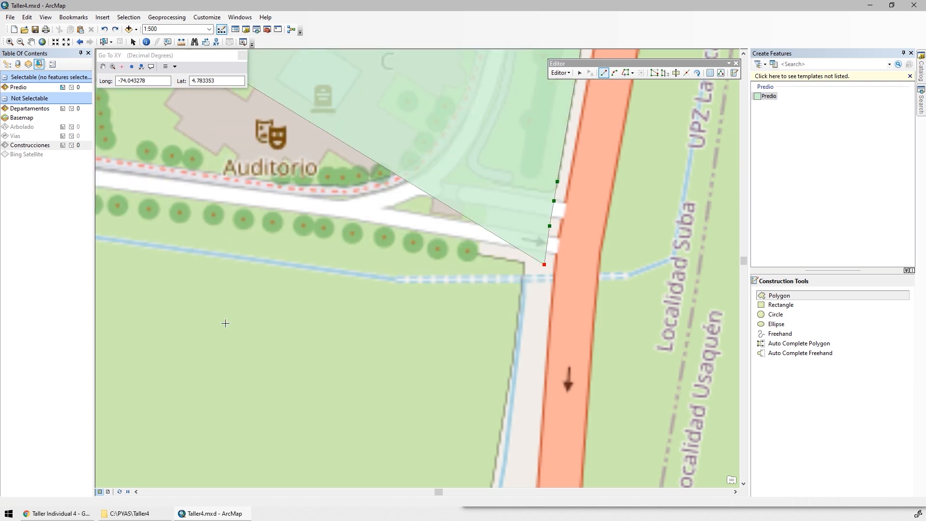
Extend the Predio boundary south of the canal crossing along Avenida Carrera 45, including one vertex out in the green field to the west.
click(539, 309)
click(534, 375)
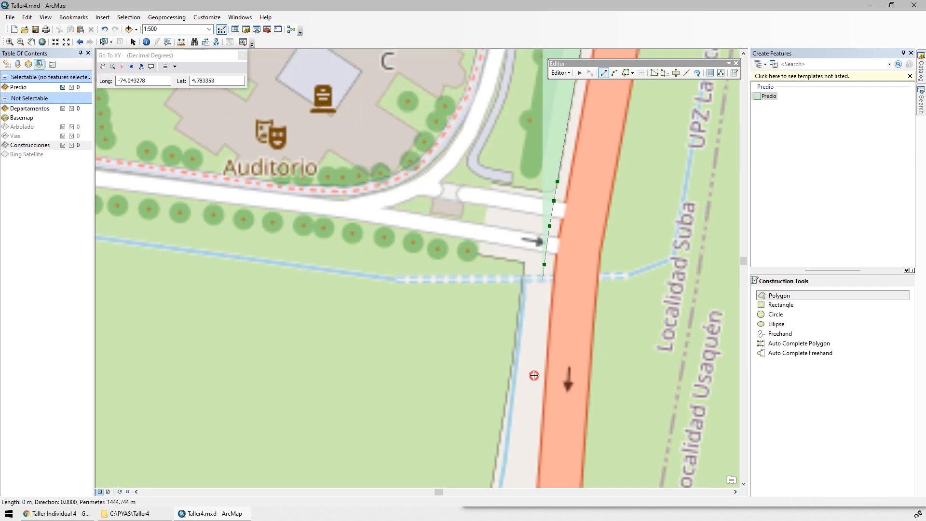
drag(529, 423, 544, 233)
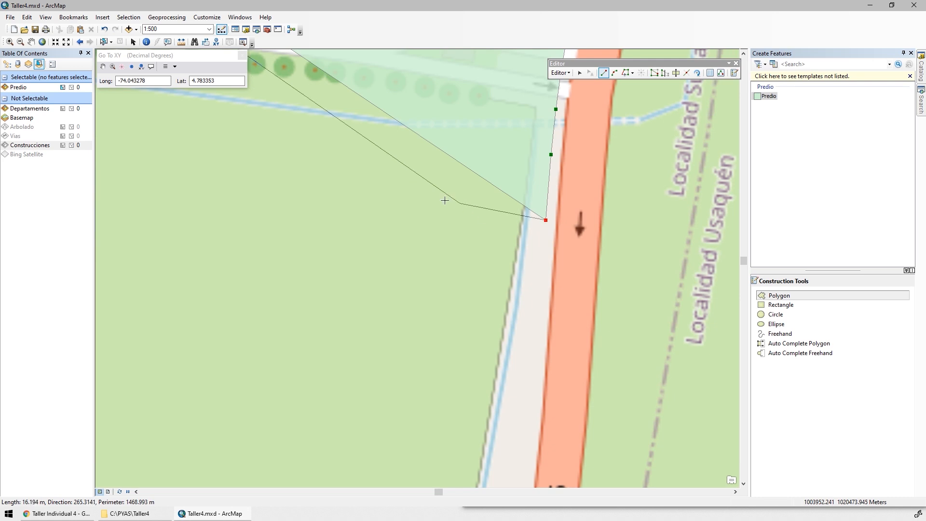
click(182, 182)
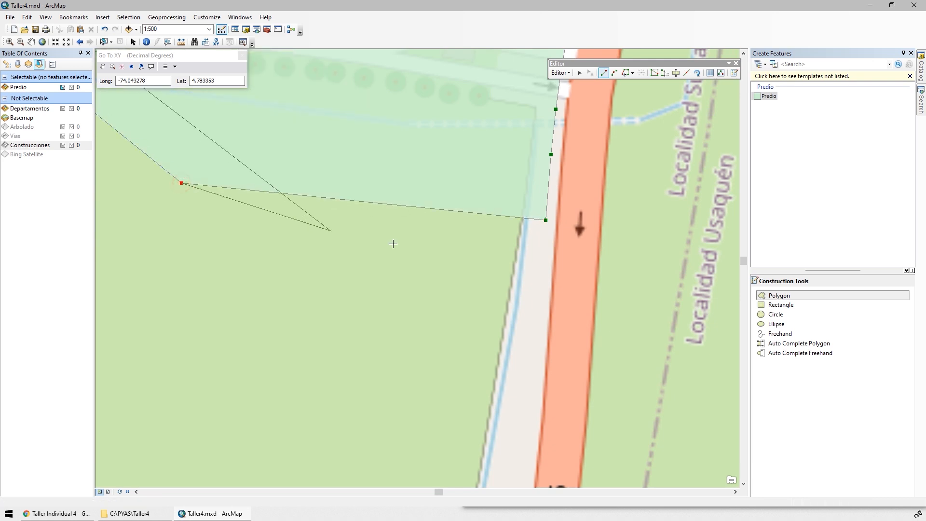
click(541, 276)
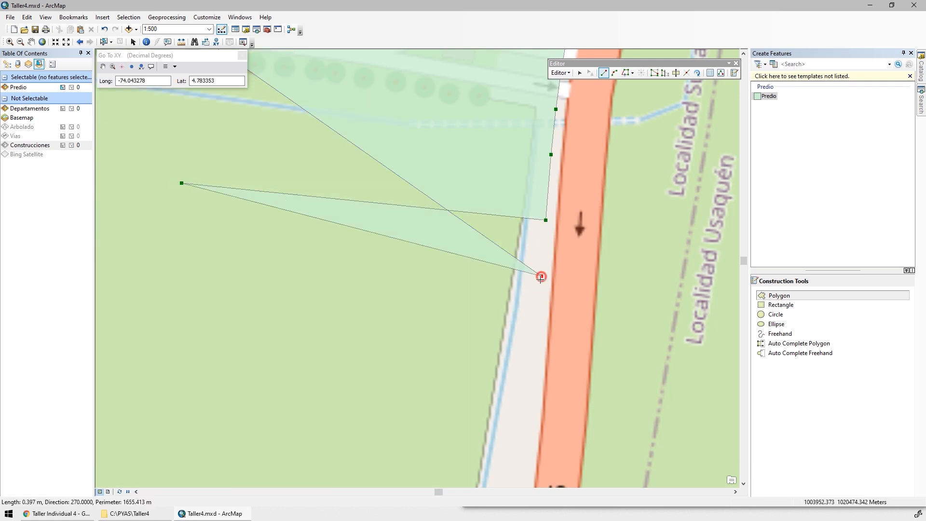
click(534, 341)
drag(529, 361, 541, 194)
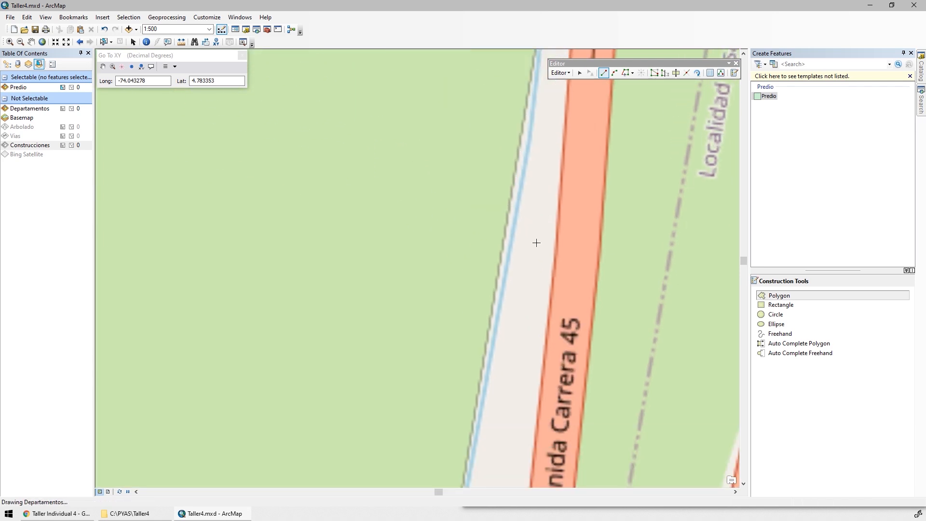
Add further Predio vertices southward along the west edge of Avenida Carrera 45 toward the U-turn lane.
click(542, 241)
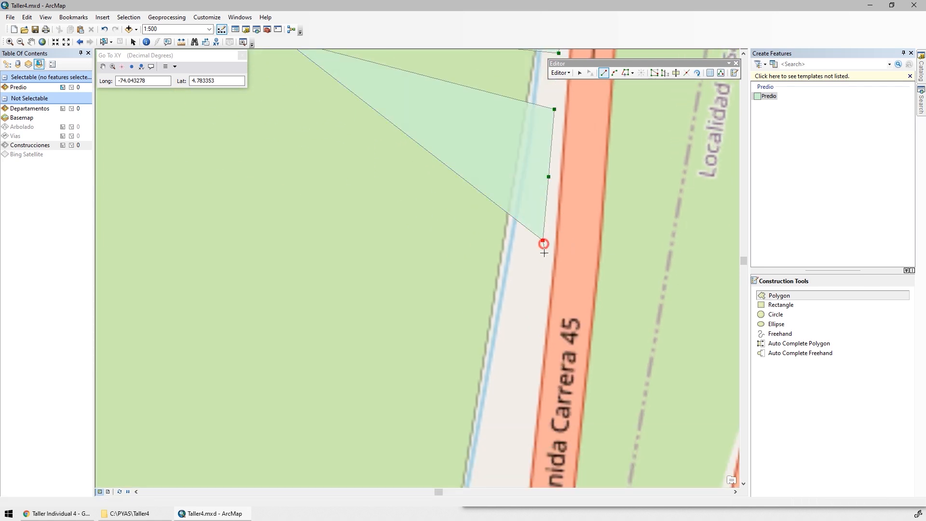
click(535, 314)
click(551, 265)
mouse_move(526, 382)
mouse_down()
mouse_move(555, 221)
mouse_move(565, 219)
mouse_up()
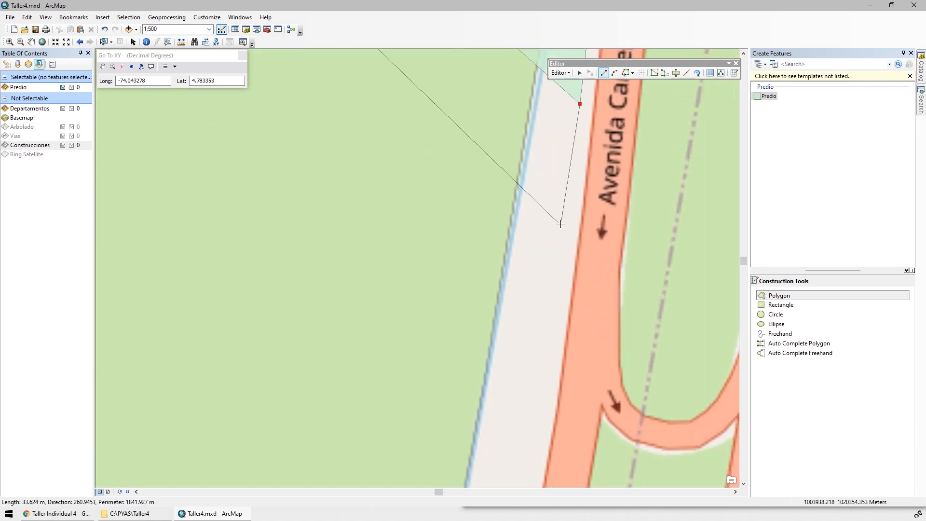
click(570, 188)
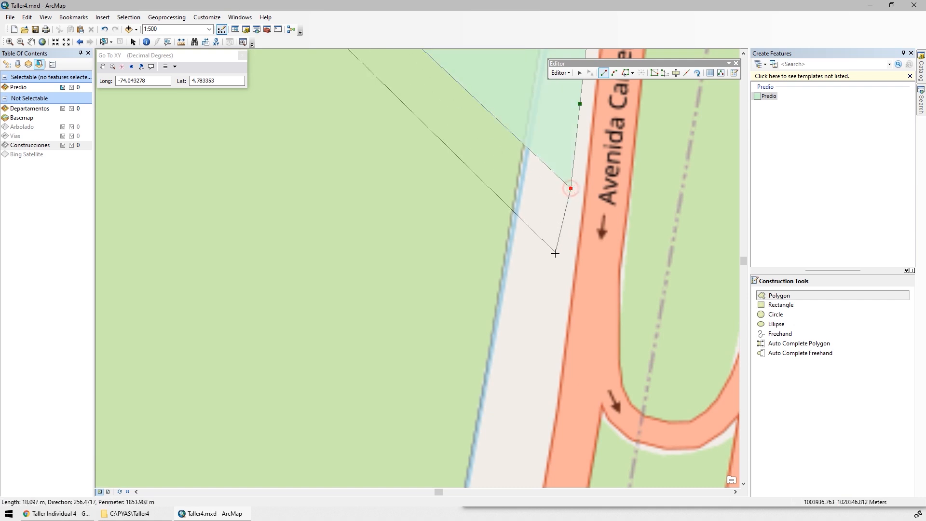
click(561, 270)
drag(529, 401, 570, 209)
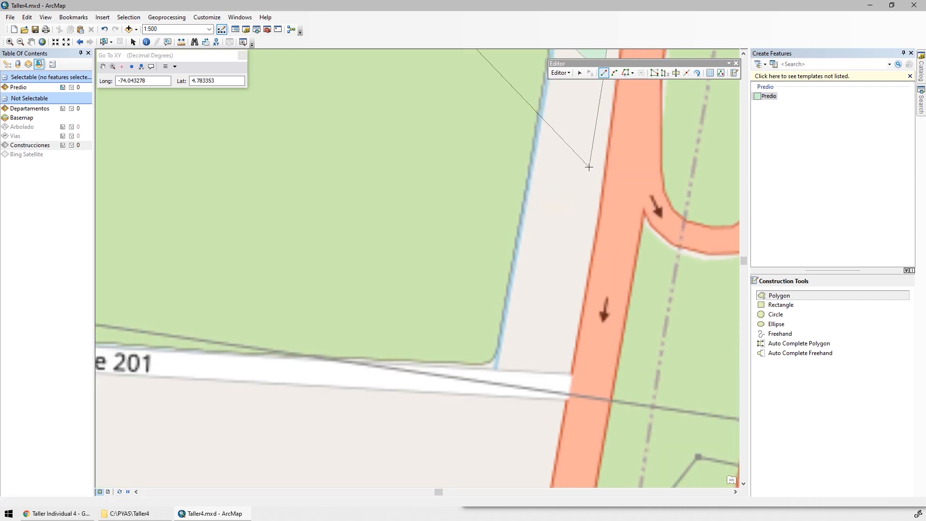
Bring the Predio boundary down past the U-turn lane to the corner of Avenida Carrera 45 and Calle 201.
click(590, 178)
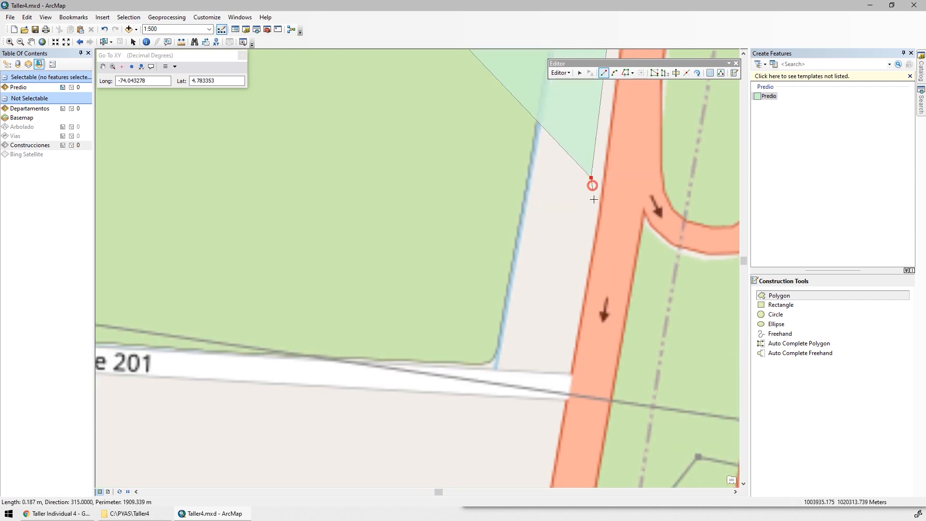
click(564, 328)
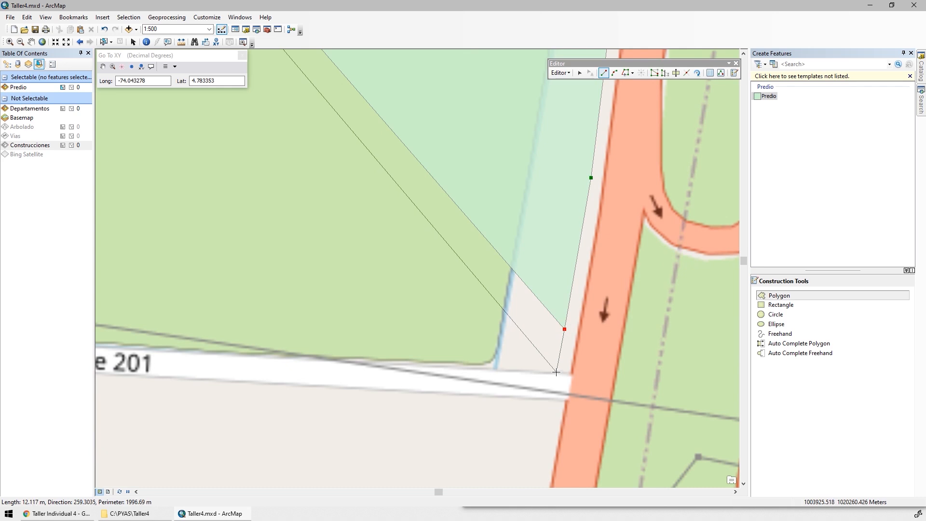
click(556, 372)
Trace the southern Predio boundary west along the north edge of Calle 201 to the corner with the campus's western road.
drag(196, 355, 686, 334)
drag(244, 292, 454, 298)
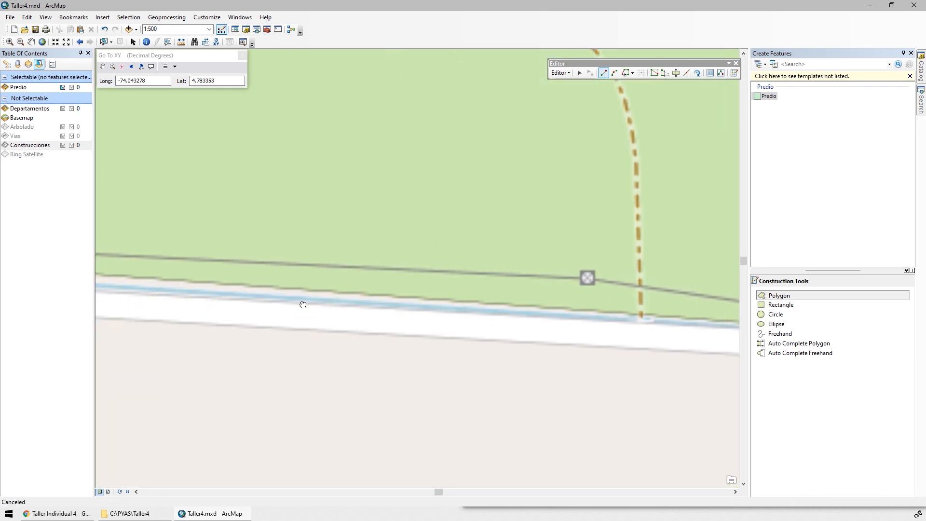
click(274, 301)
drag(207, 296, 694, 300)
click(260, 262)
drag(244, 251, 605, 254)
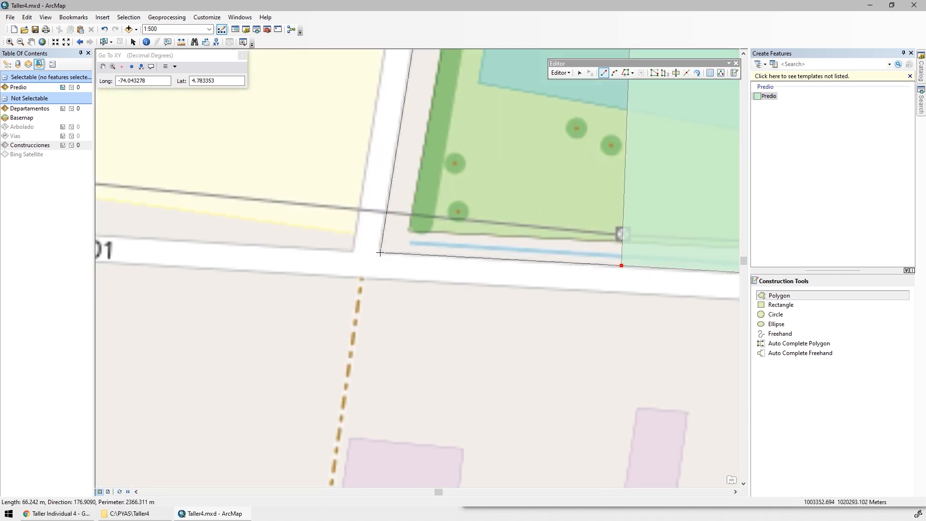
scroll(380, 252, up, 2)
click(380, 252)
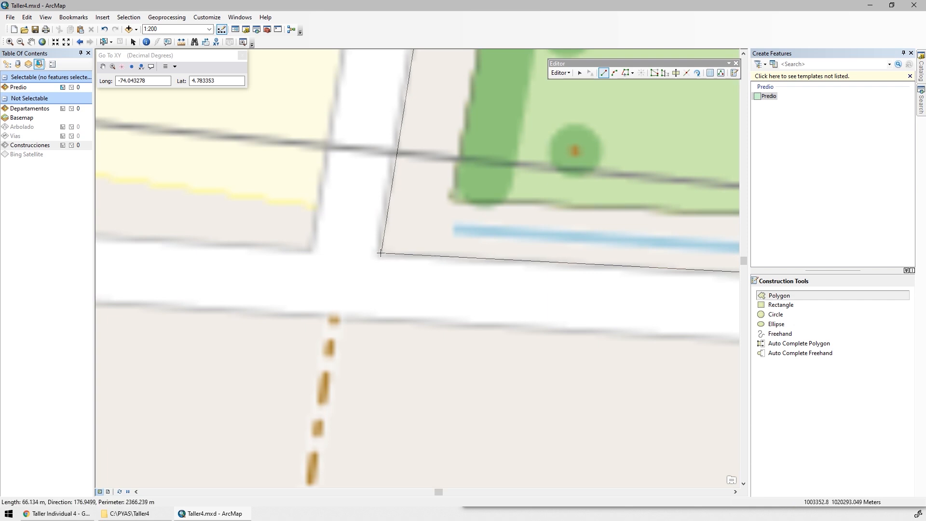
Check the western side beside Colegio Internacional de Bogotá and finish the Predio sketch, closing it back to the starting vertex.
drag(380, 252, 337, 484)
scroll(397, 247, down, 2)
drag(373, 237, 345, 414)
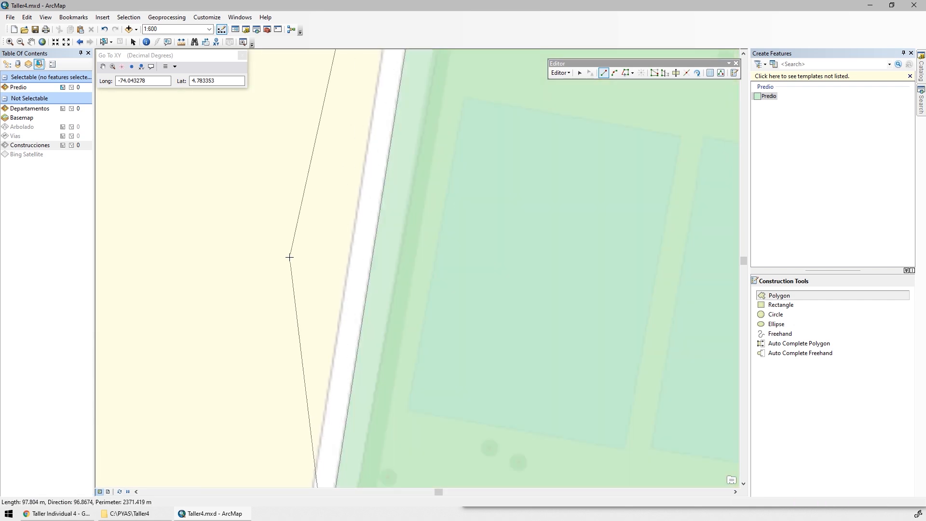
drag(327, 242, 285, 385)
drag(354, 166, 368, 417)
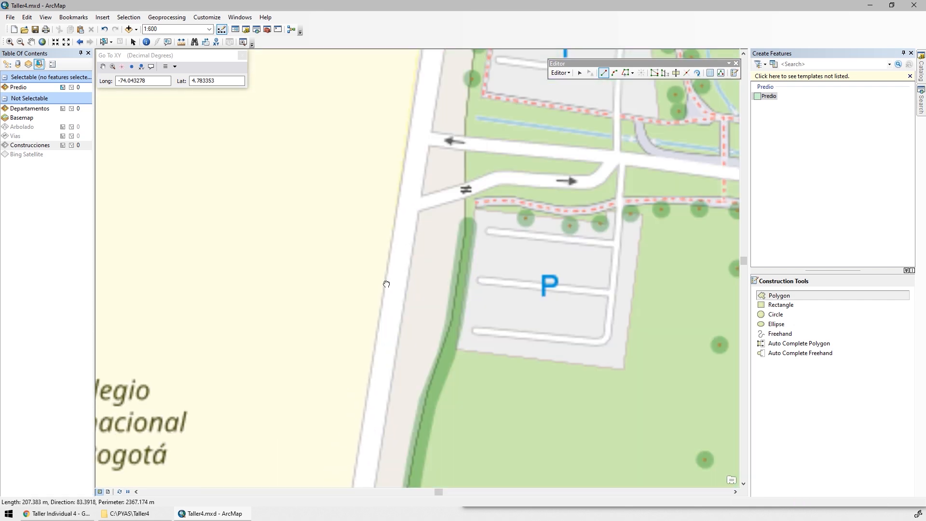
scroll(399, 203, down, 1)
scroll(400, 202, down, 1)
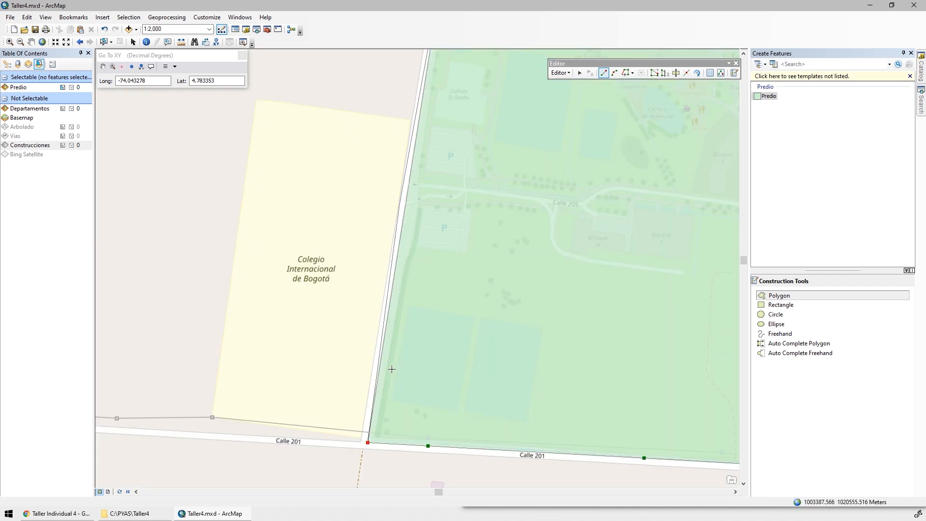
drag(375, 151, 362, 250)
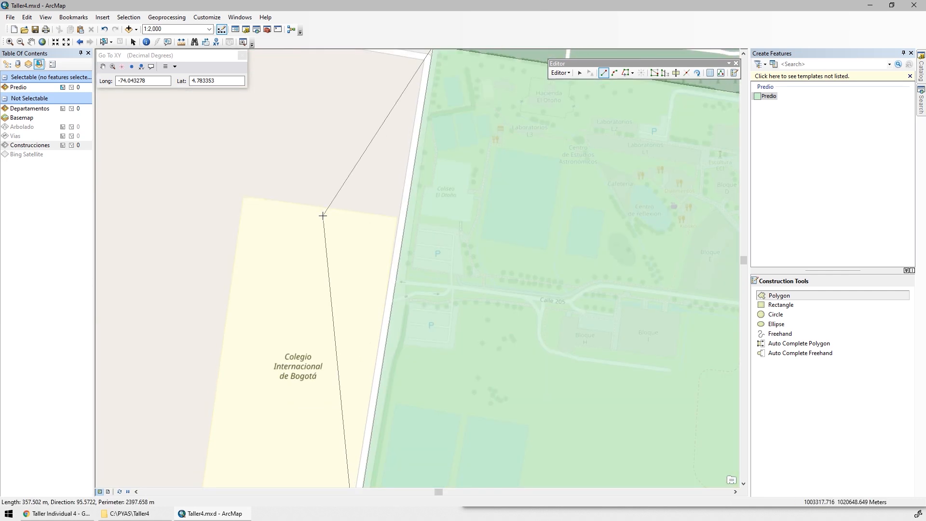
key(F2)
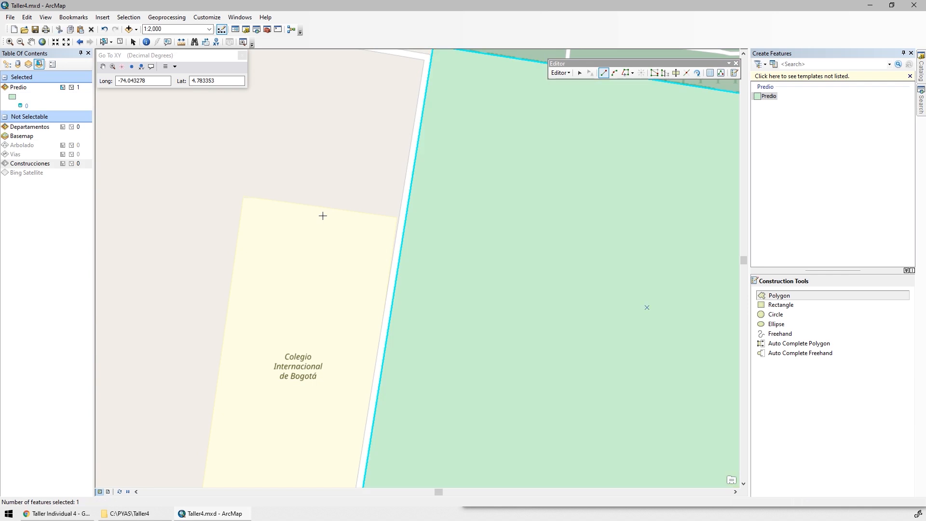
Style the Predio layer's symbol with no fill and a black outline of width 2.
click(14, 99)
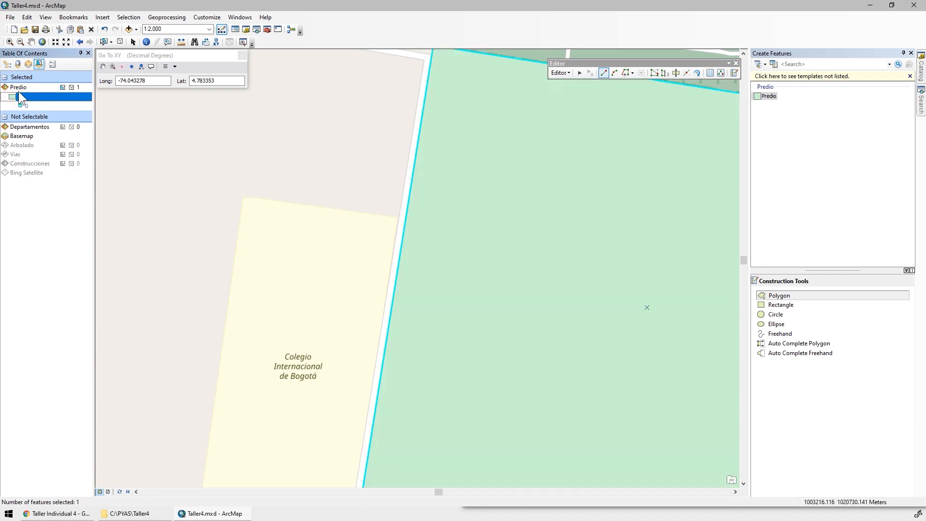
click(6, 64)
click(33, 163)
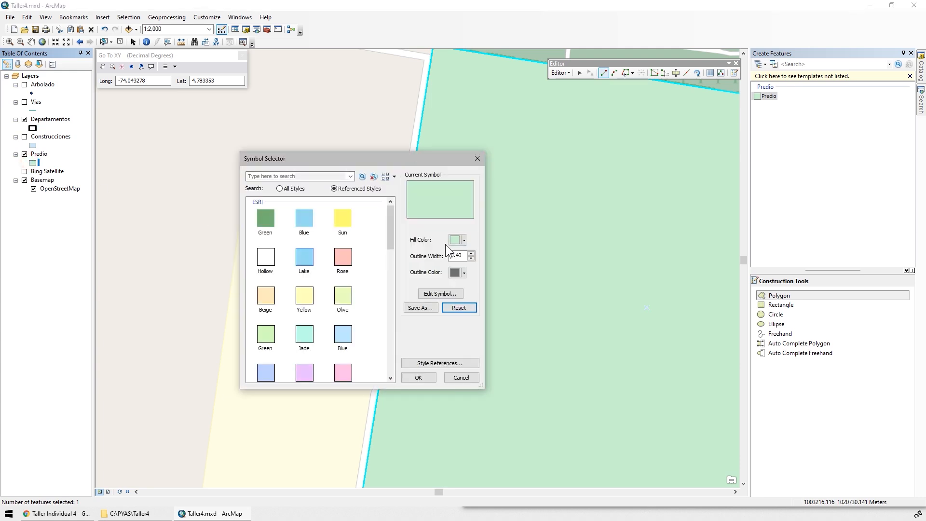
click(471, 252)
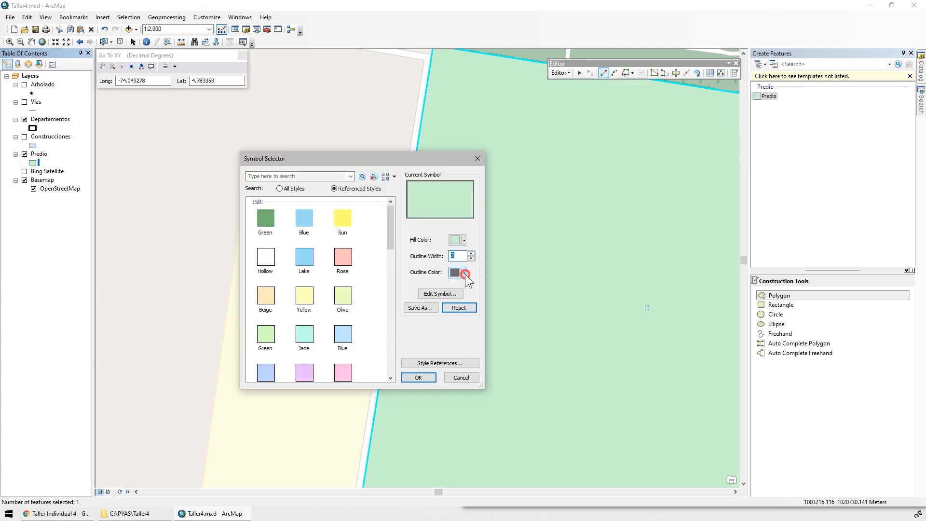
click(464, 273)
click(453, 376)
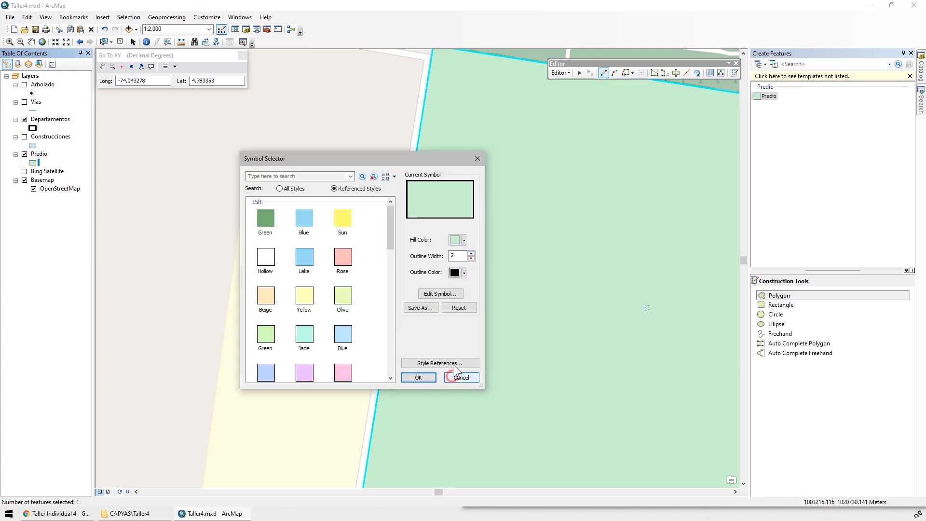
click(464, 241)
click(476, 253)
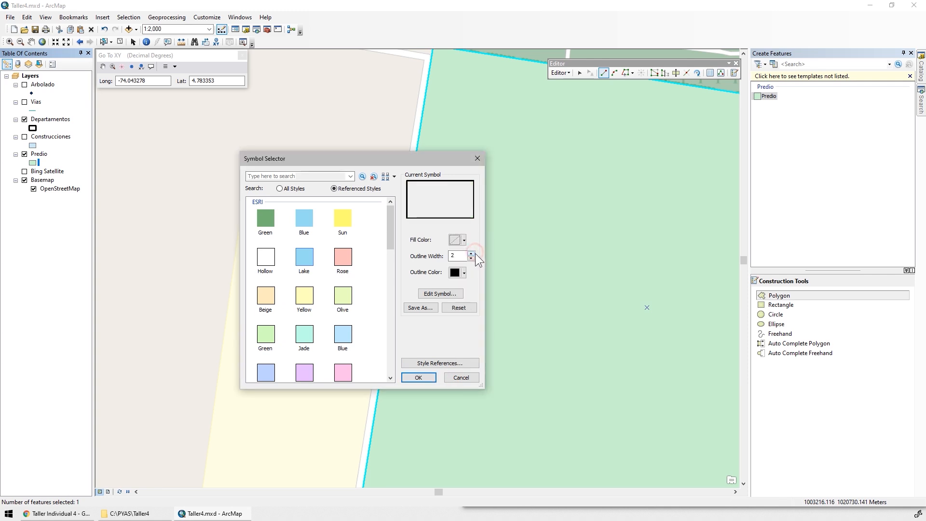
click(419, 377)
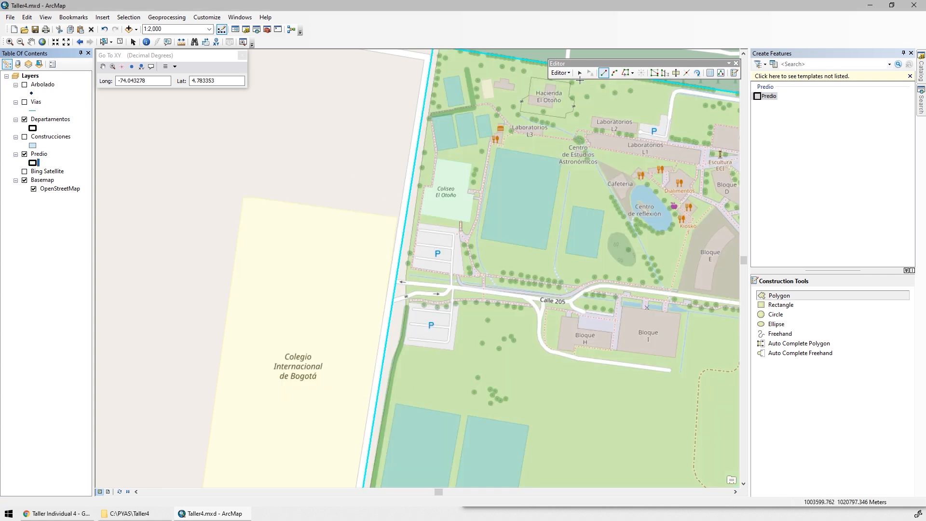
Check the Predio outline over the campus, open its vertices for editing and list their coordinates in the sketch properties.
click(120, 42)
drag(382, 164, 223, 271)
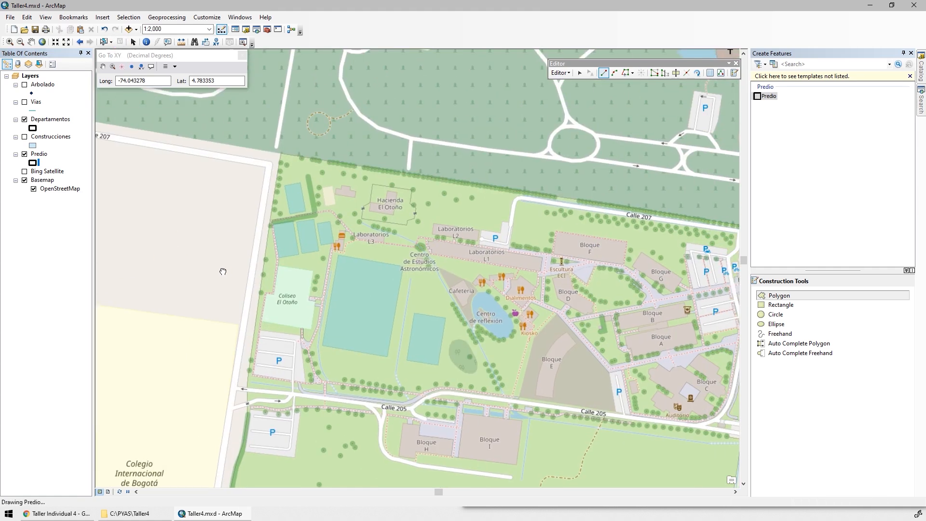
drag(326, 312, 236, 196)
drag(325, 302, 327, 168)
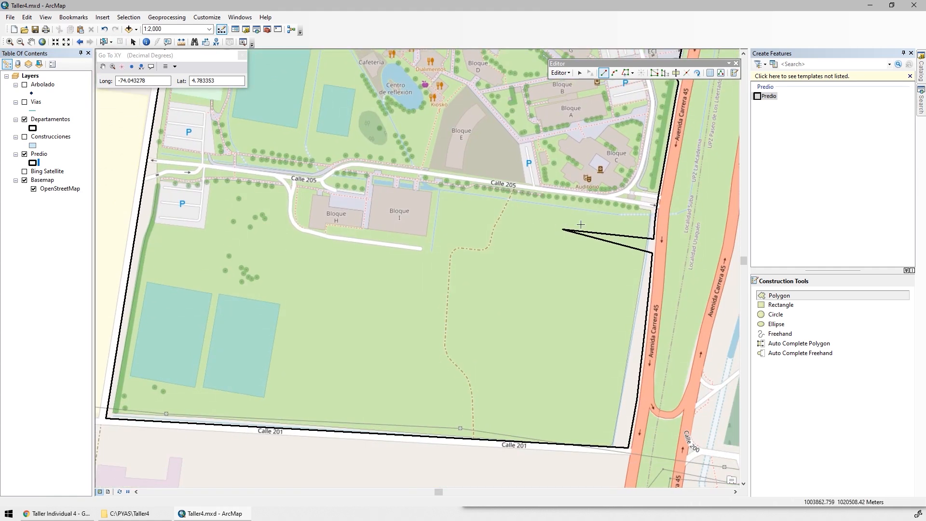
click(579, 75)
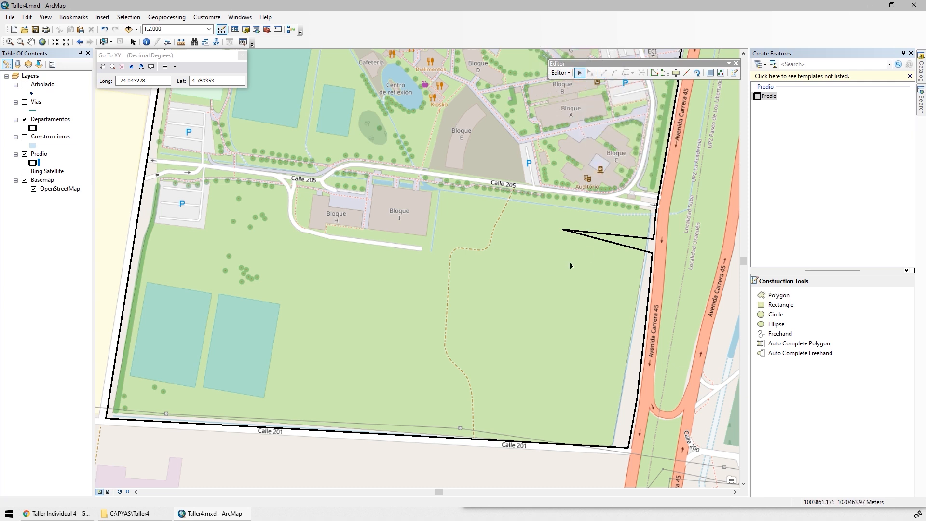
double_click(613, 245)
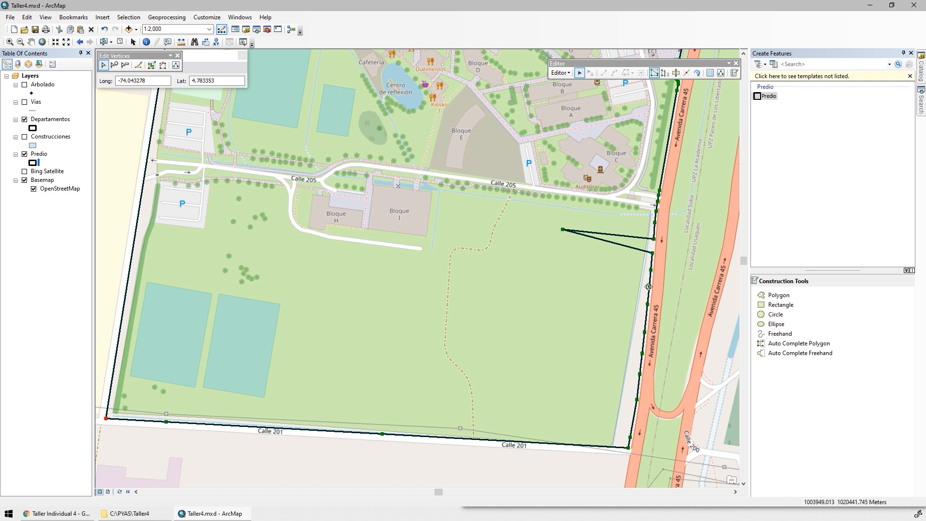
click(720, 73)
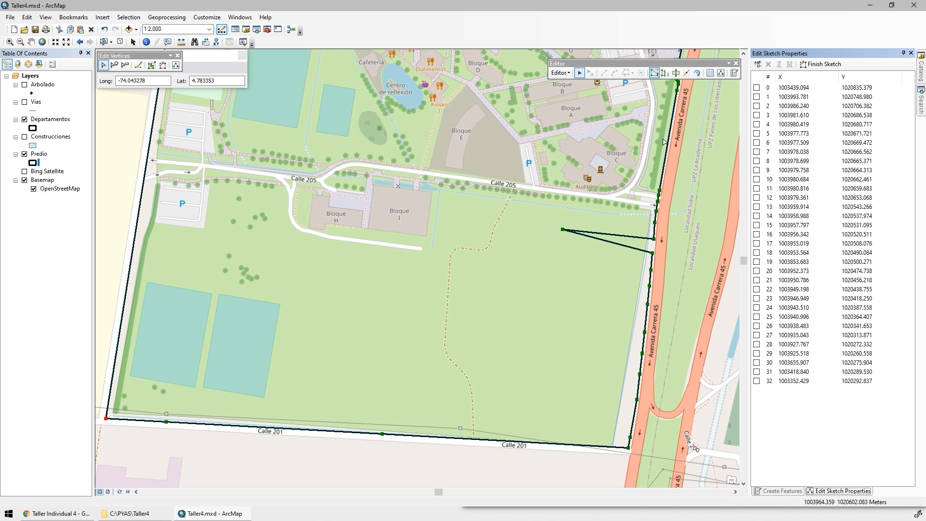
Try deleting the stray Predio vertex that spikes inward south of Calle 205, and undo the deletion.
click(563, 229)
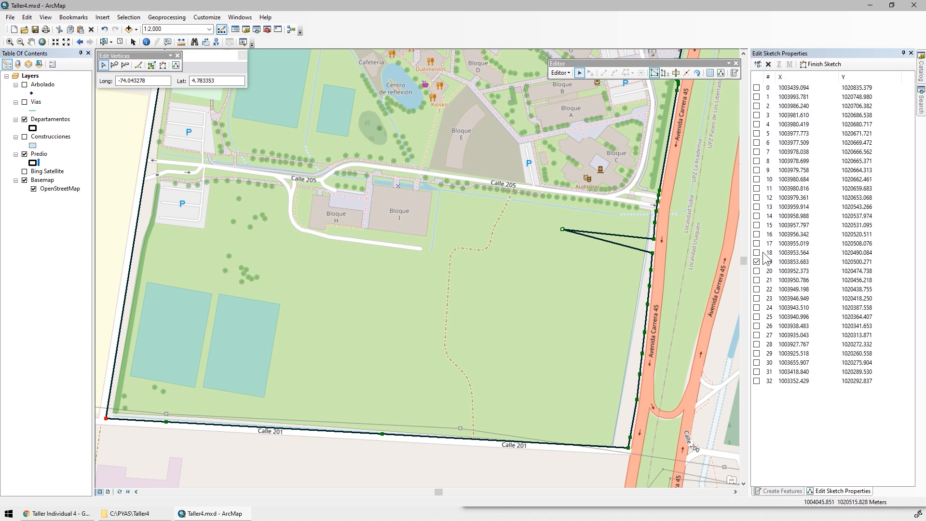
click(768, 64)
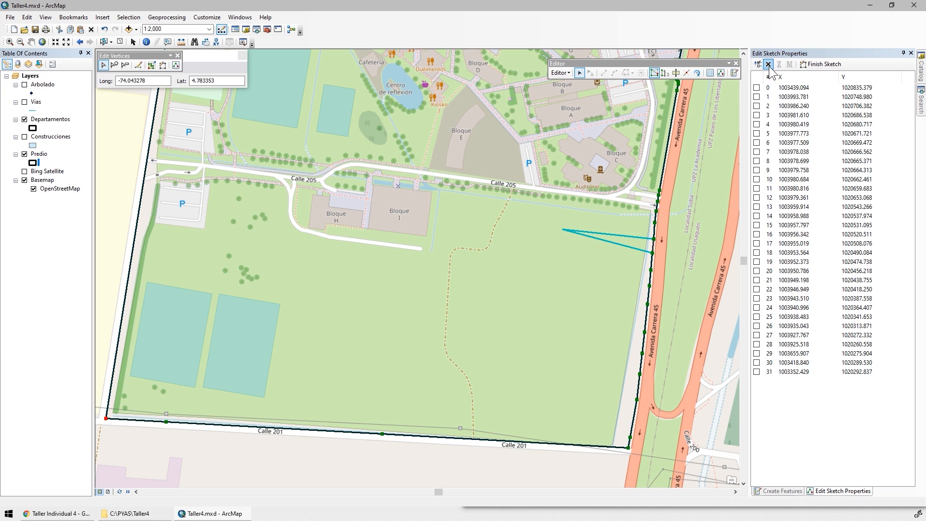
key(ctrl+z)
Move the stray Predio vertex onto the boundary line along Avenida Carrera 45, between its two neighbouring vertices, and finish the sketch.
scroll(650, 247, up, 4)
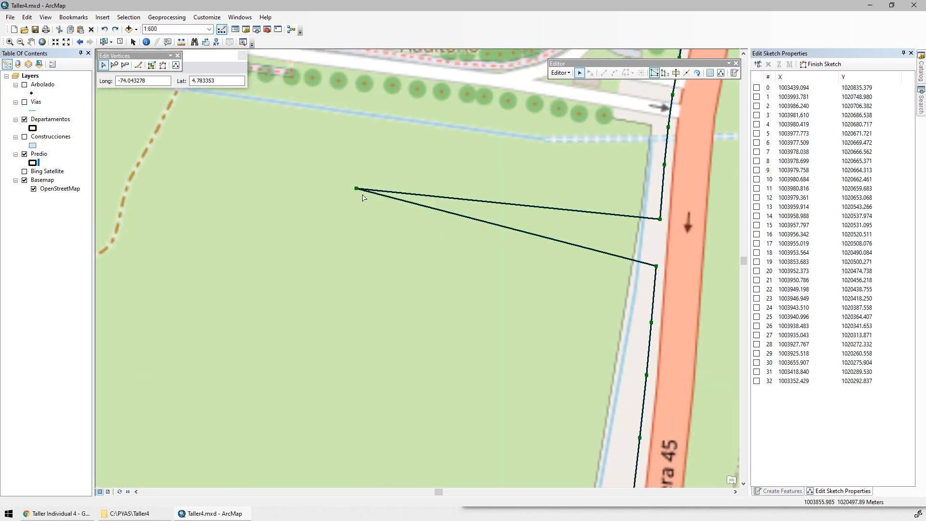
mouse_move(356, 188)
mouse_down()
mouse_move(405, 208)
mouse_move(657, 244)
mouse_up()
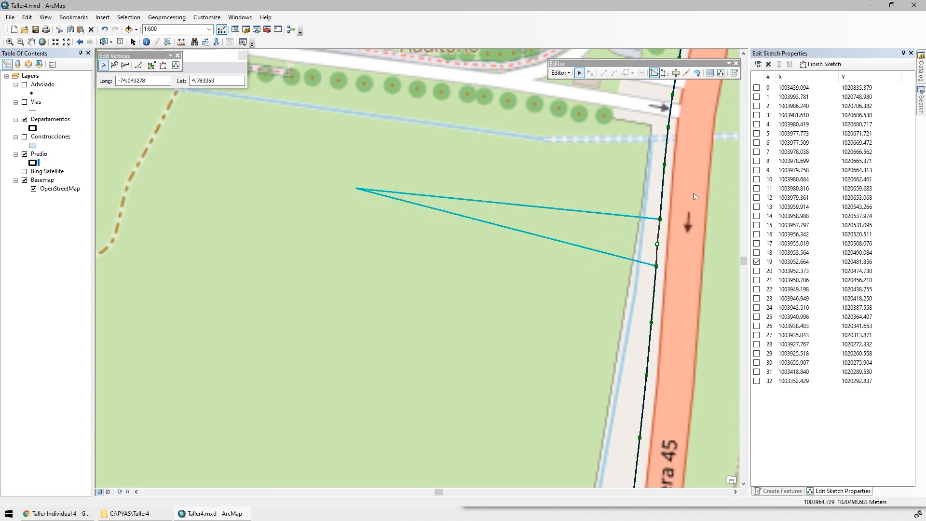
click(695, 196)
scroll(694, 195, down, 3)
Save the Predio edits and stop the editing session.
click(560, 73)
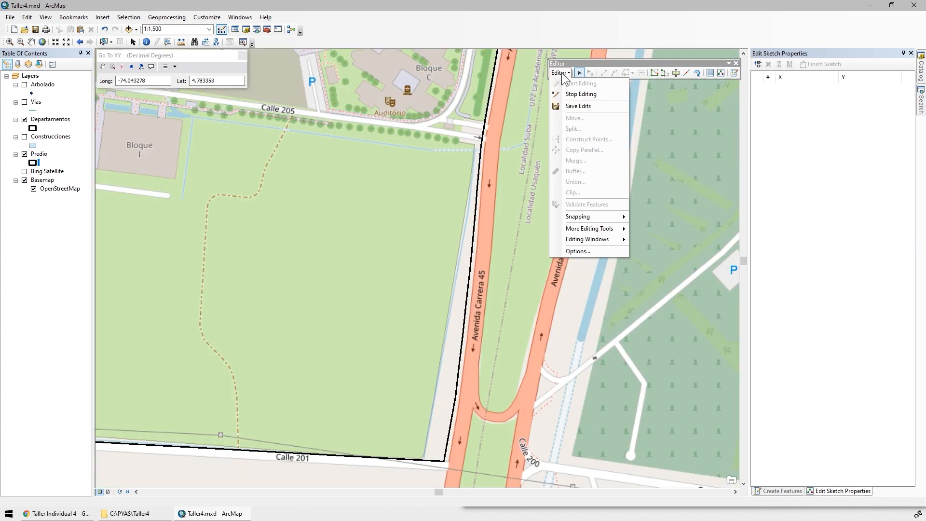
click(587, 106)
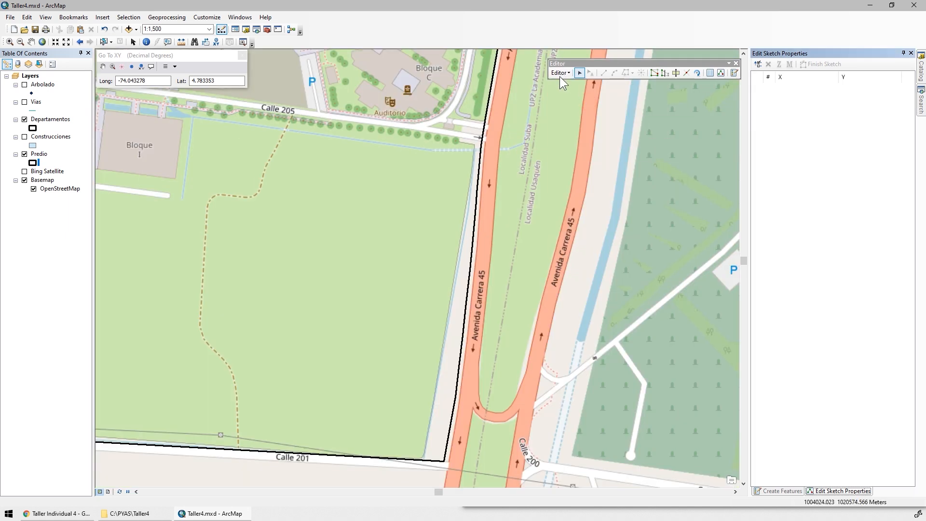
click(560, 73)
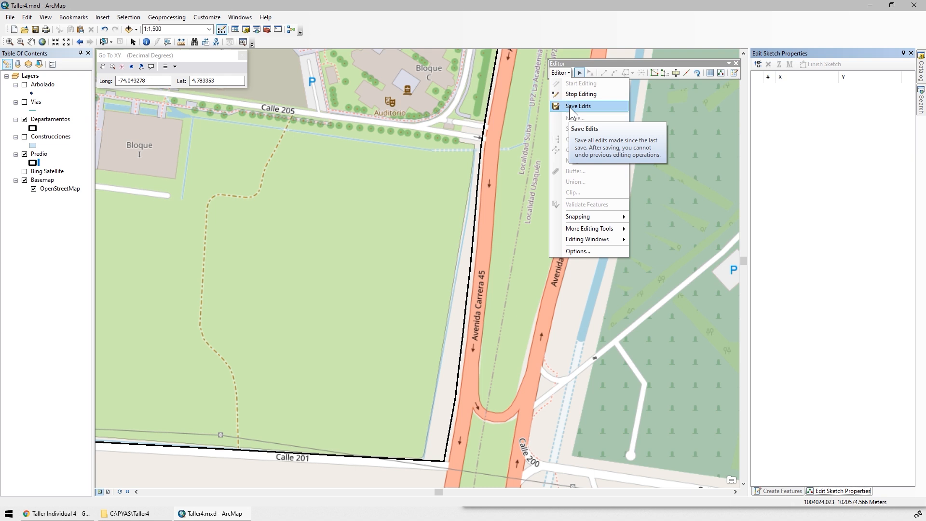
click(571, 107)
click(560, 73)
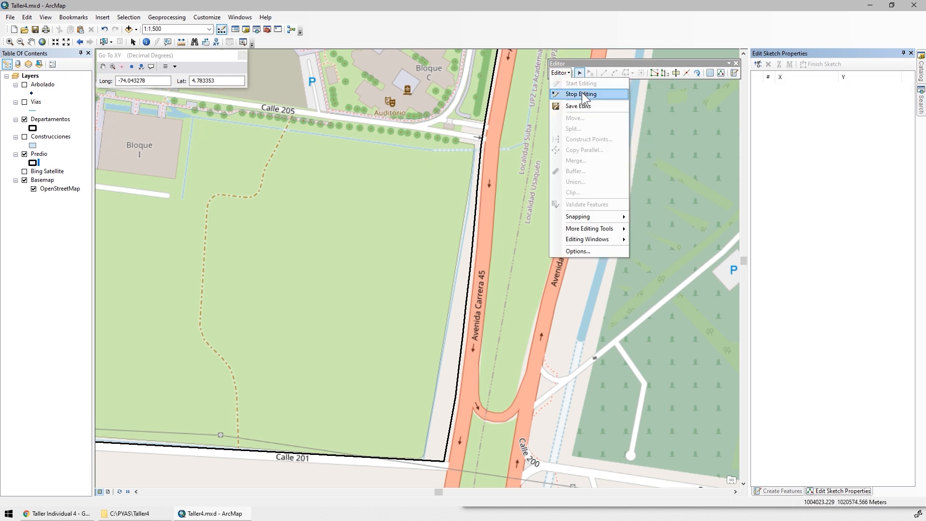
click(582, 94)
Hide the Basemap layer and bring the whole Predio outline into view.
scroll(523, 204, up, 5)
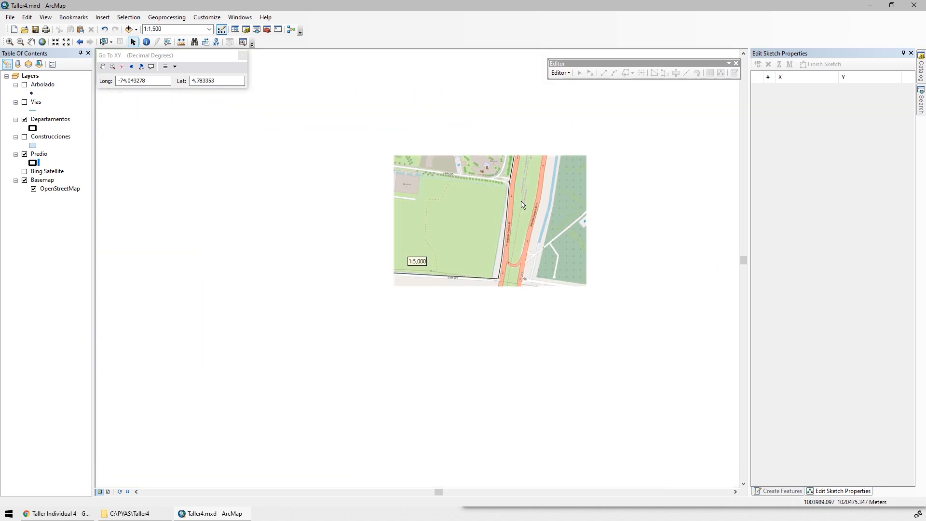
click(24, 180)
scroll(384, 261, down, 1)
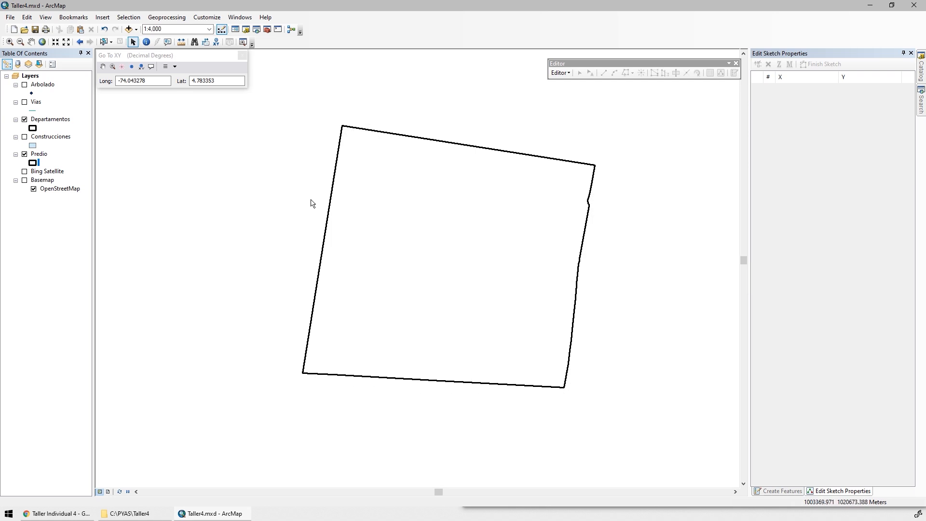
Search the geoprocessing tools for "feature to point" and open Feature Vertices To Points.
click(240, 19)
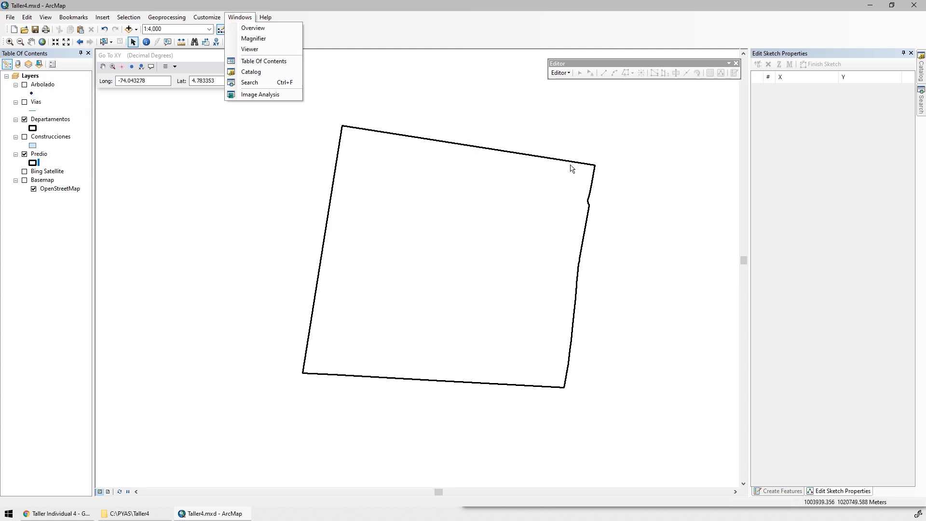
click(253, 83)
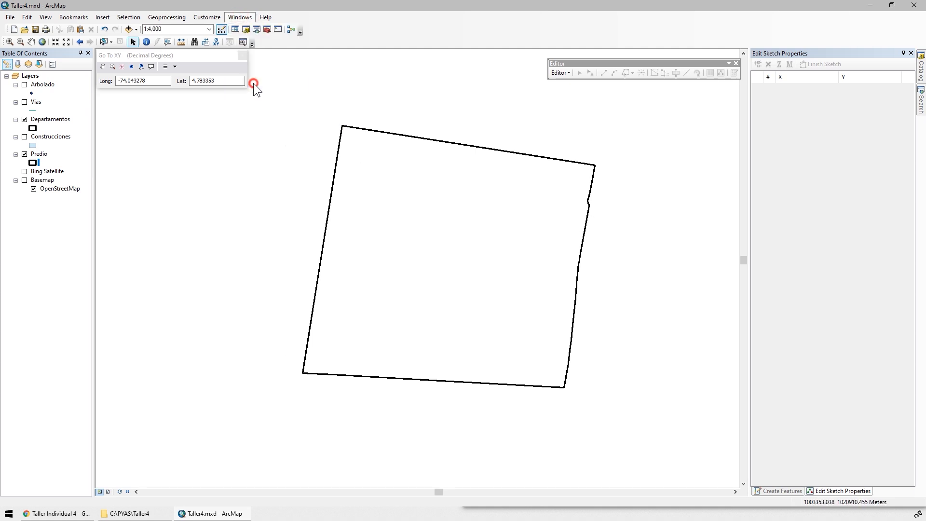
text(feat)
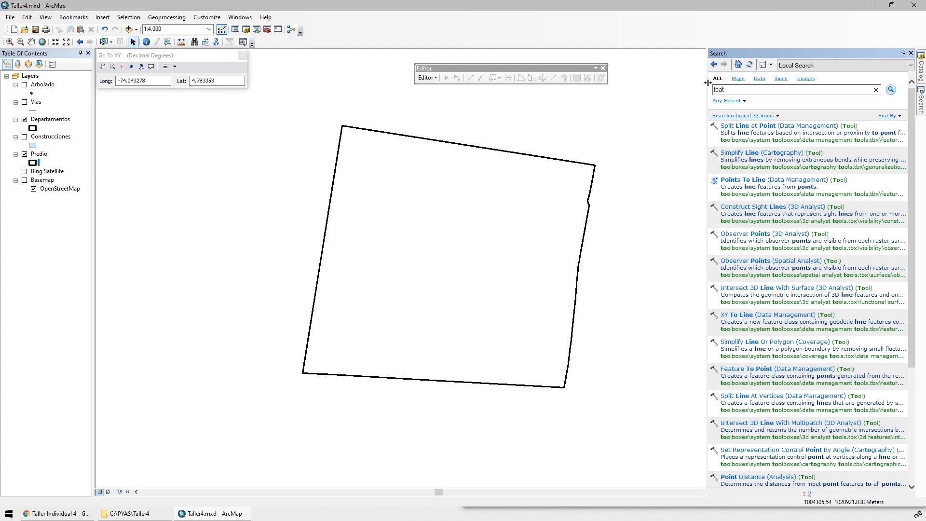
text(ure to point)
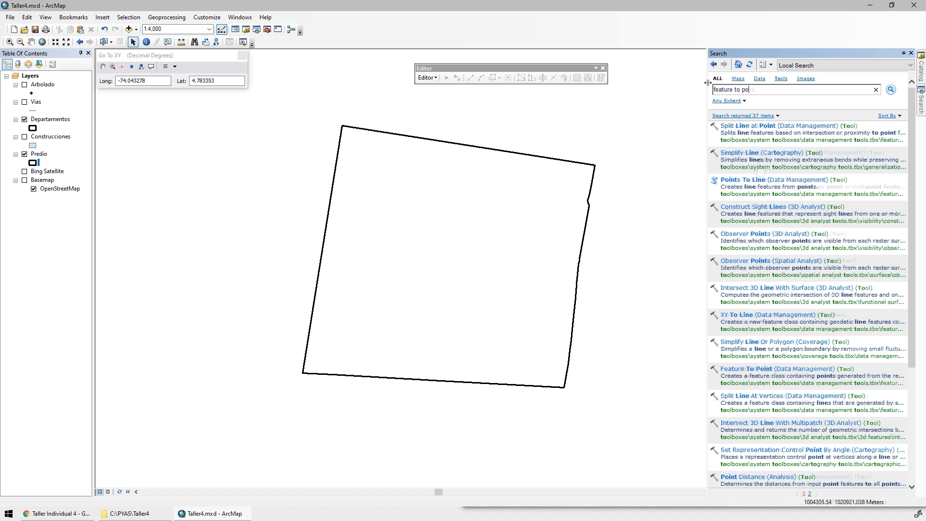
key(Return)
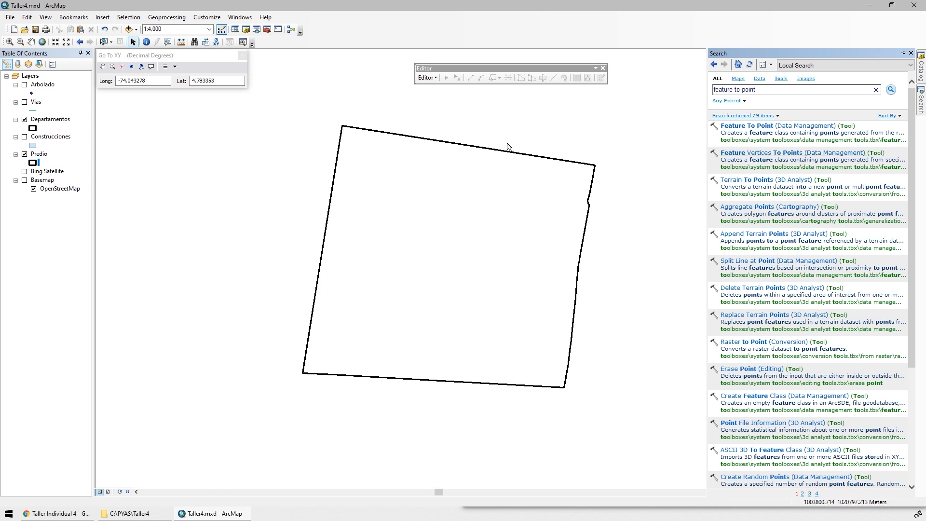
click(754, 153)
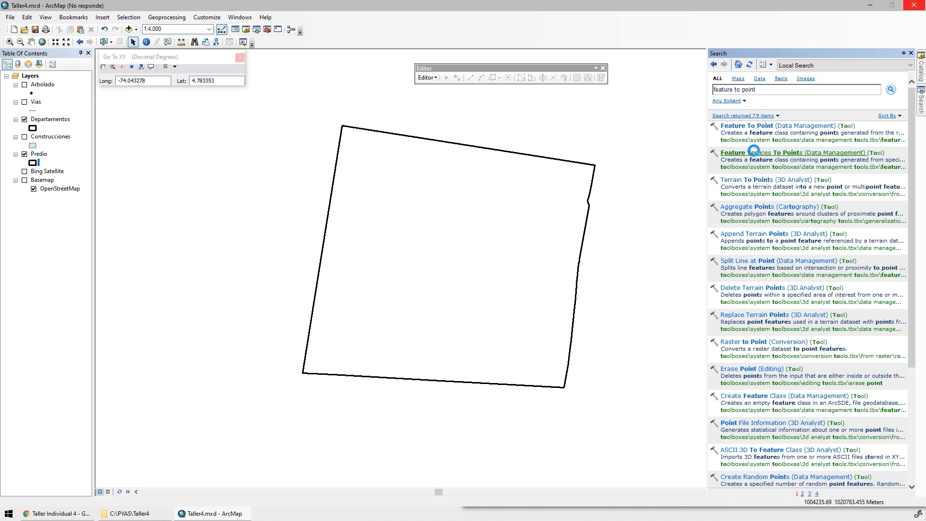
Set Predio as the input features and save the output as PredioVertices.shp in the C:\PYAS\Taller4\SHP folder.
drag(545, 139, 572, 146)
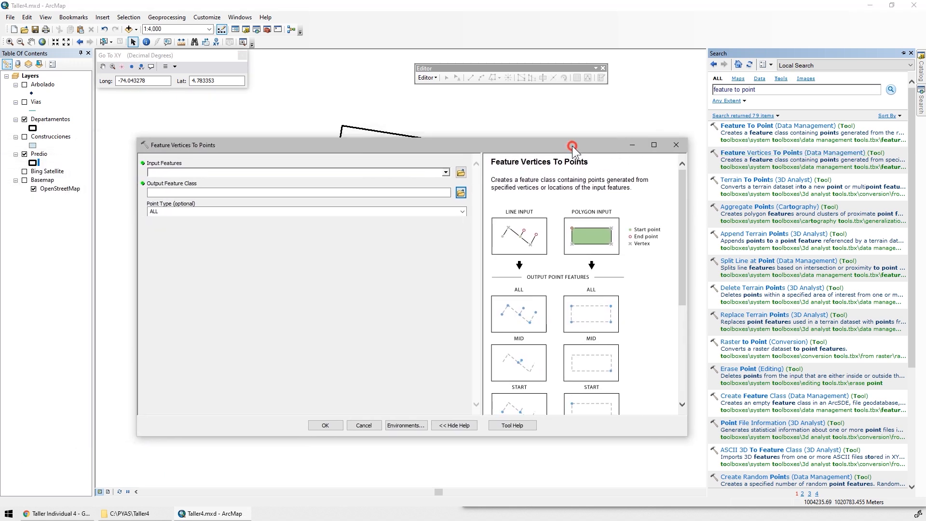
click(446, 172)
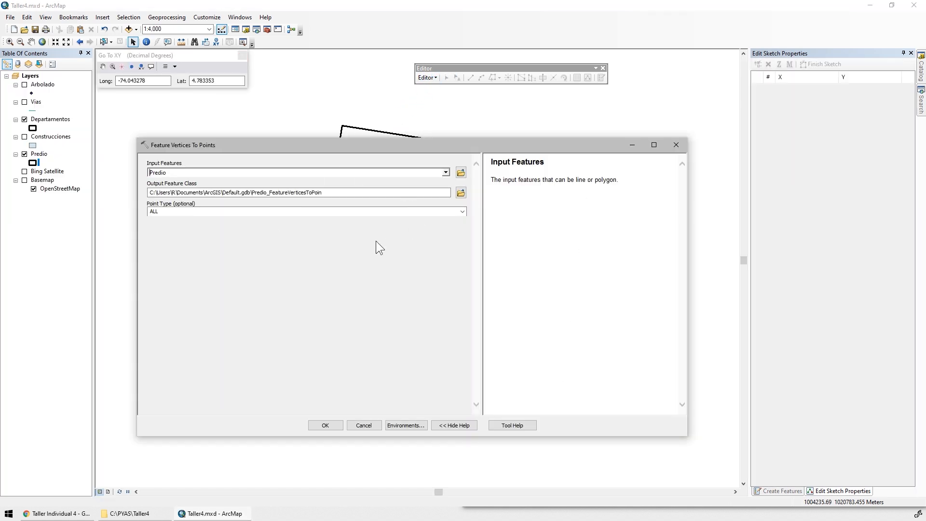
click(460, 193)
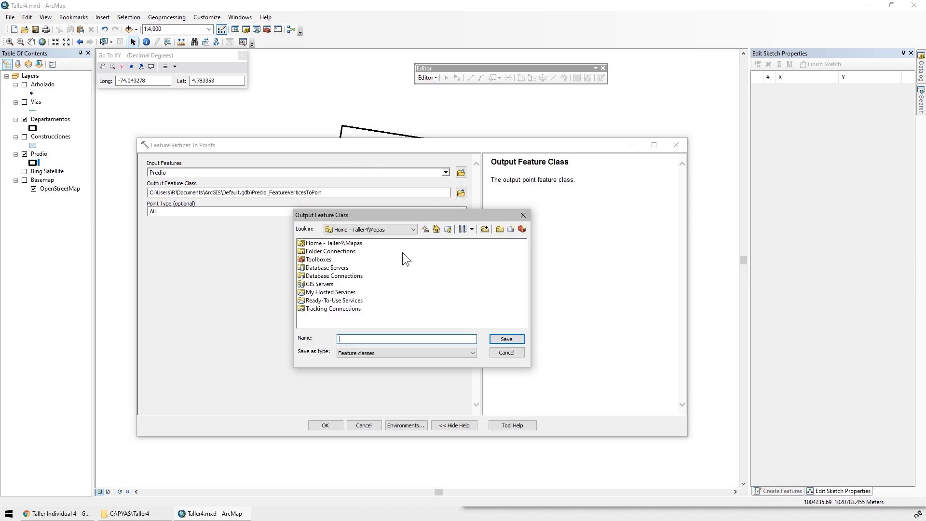
double_click(354, 251)
double_click(311, 251)
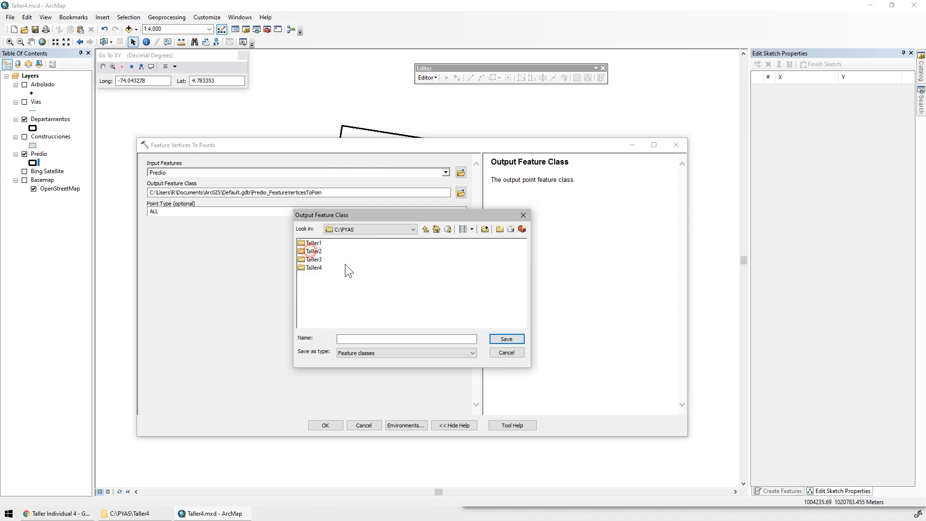
double_click(313, 268)
double_click(365, 243)
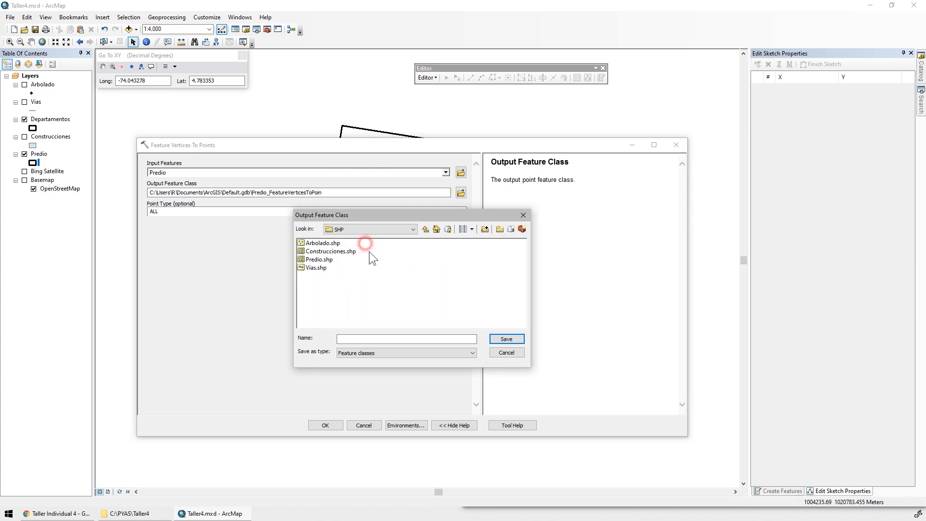
click(319, 259)
click(355, 339)
text(Vertices.shp)
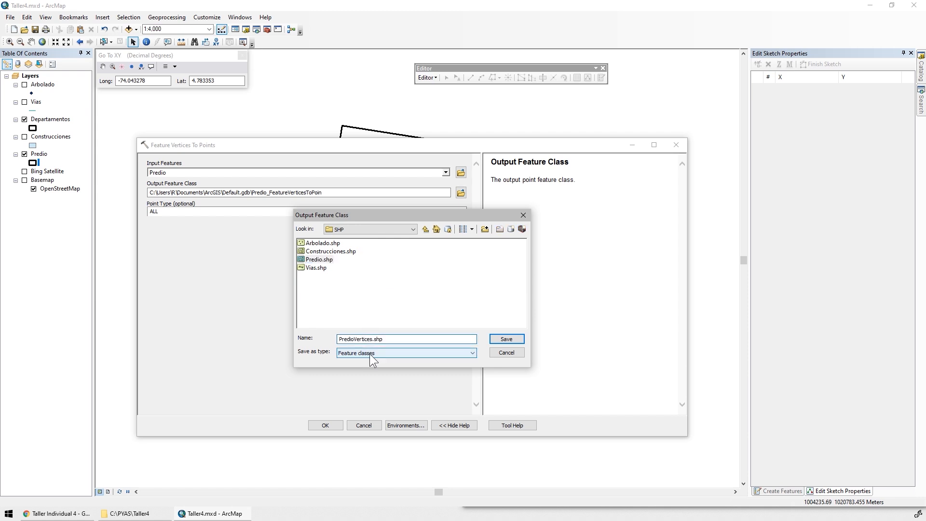
click(506, 339)
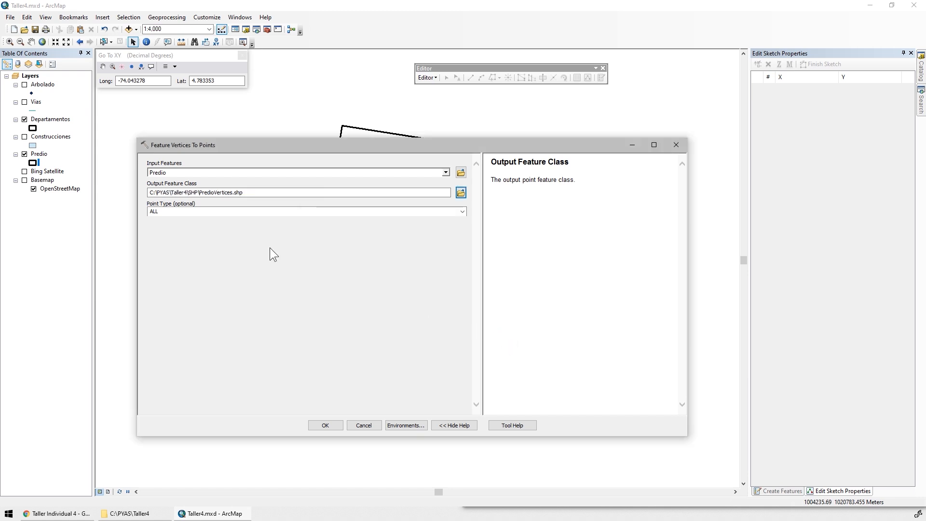
Keep the point type at ALL, run Feature Vertices To Points, and dismiss its completion report.
click(166, 213)
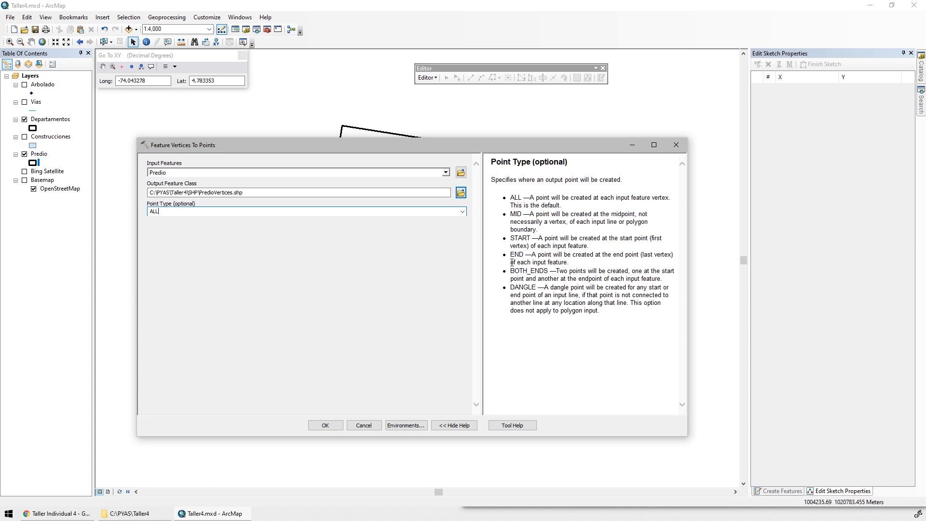
click(326, 425)
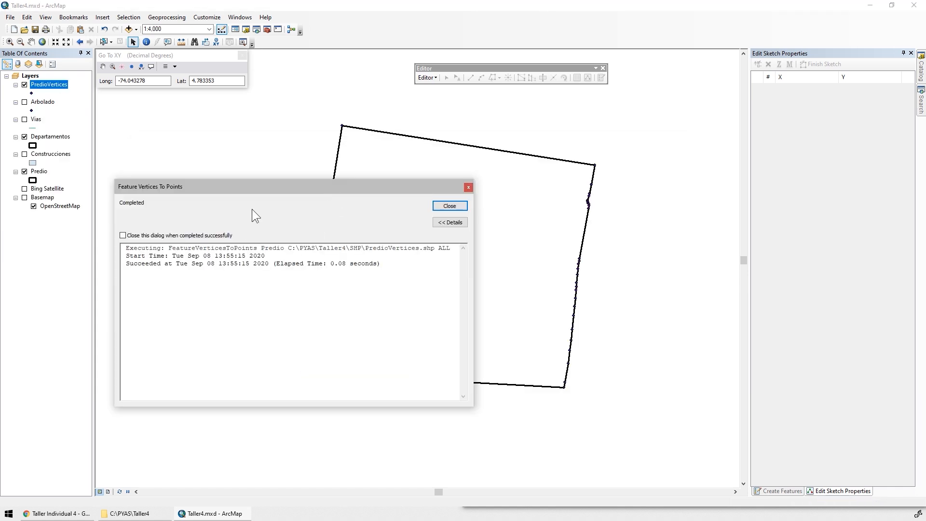
click(450, 206)
Hide the Departamentos layer and reduce the Predio symbol's outline width to 1.
click(24, 136)
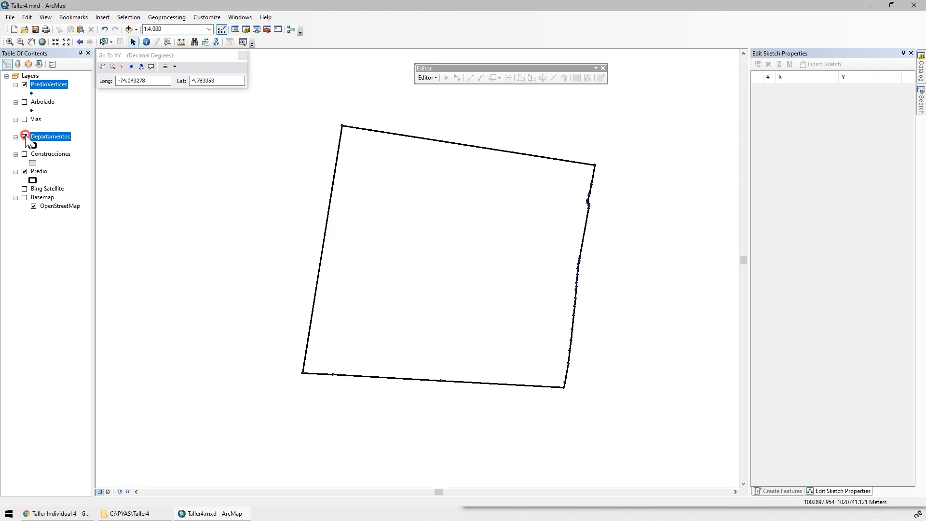
double_click(32, 180)
click(471, 258)
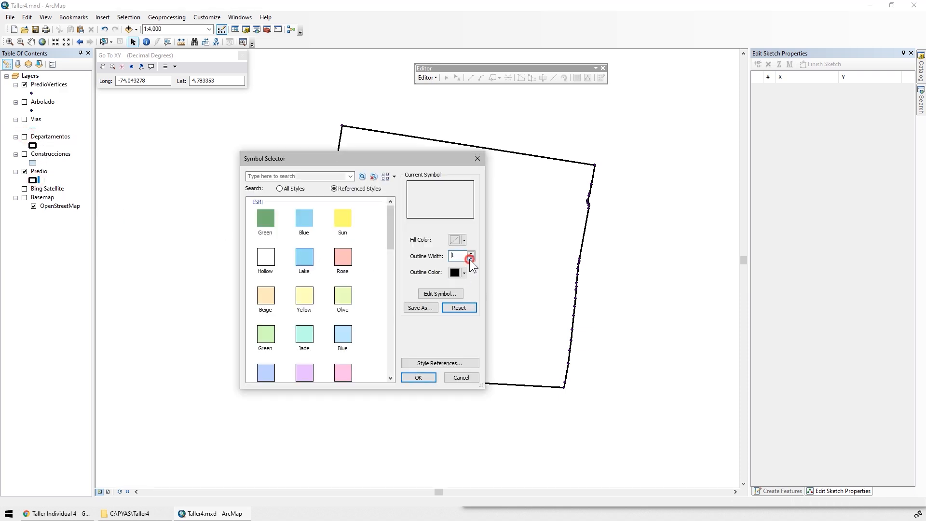
click(419, 377)
Symbolize the PredioVertices points with the Circle 1 marker in black at a reduced size.
double_click(32, 92)
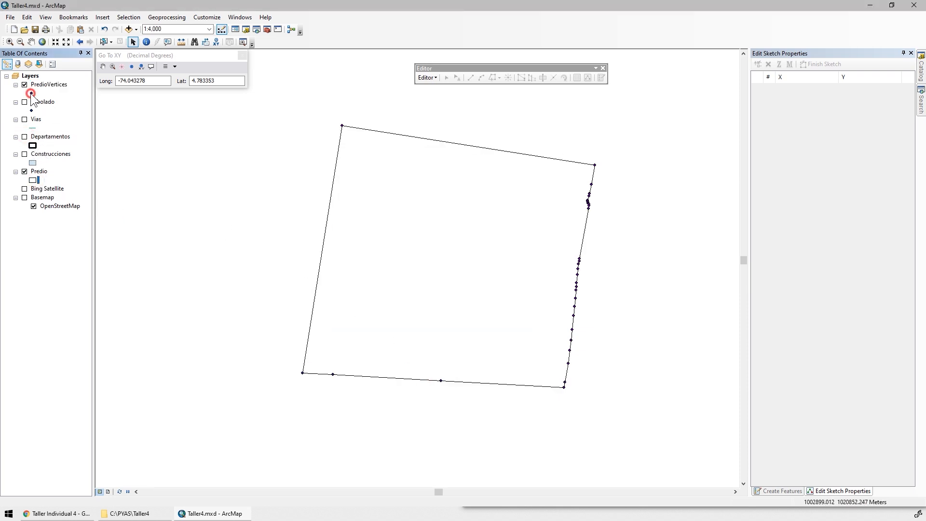
click(265, 219)
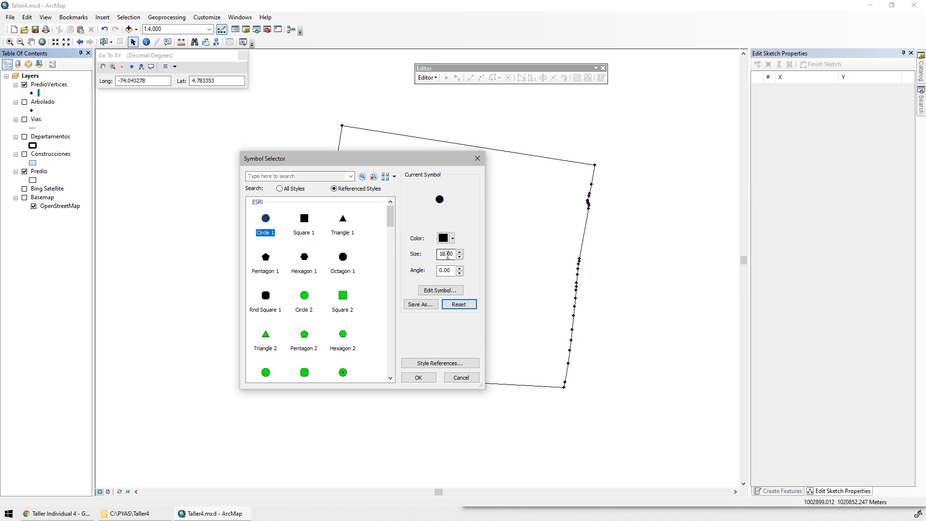
drag(450, 255, 417, 260)
key(Return)
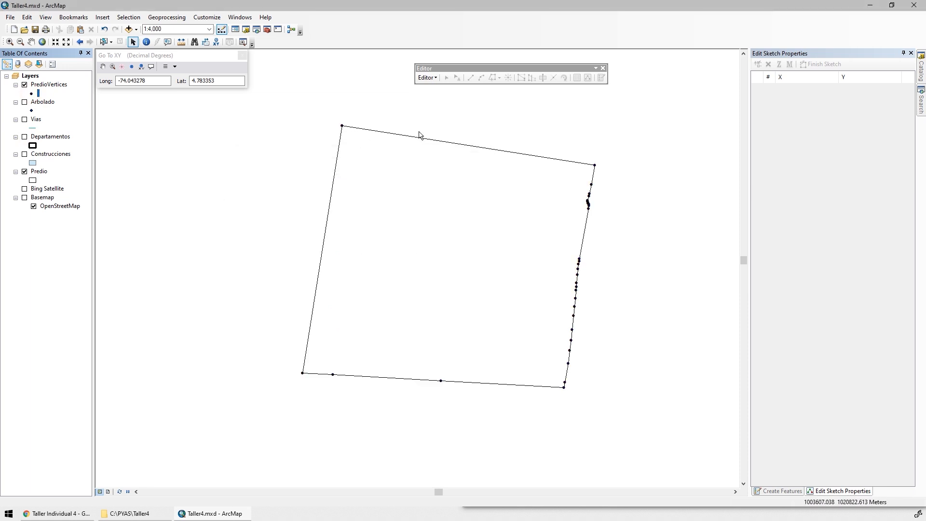
Open the PredioVertices attribute table and add a field named CX of type Double.
right_click(57, 84)
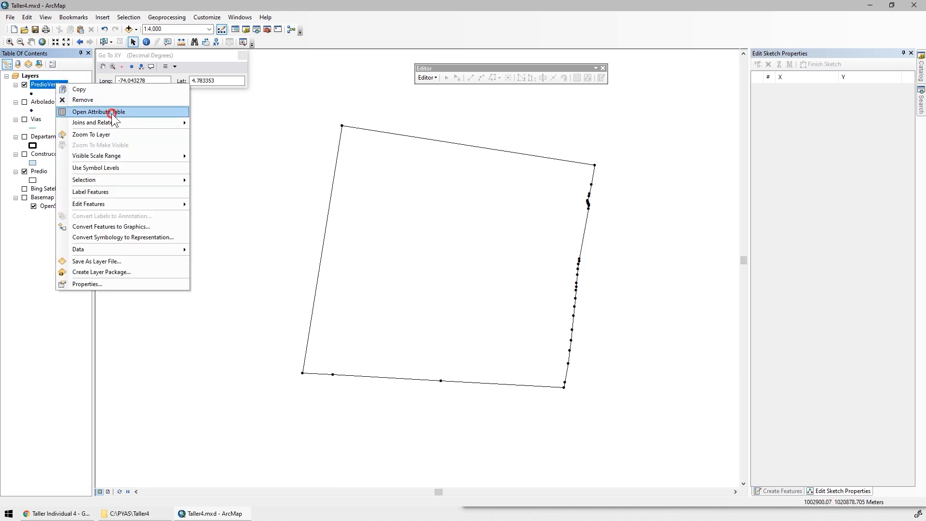
click(116, 114)
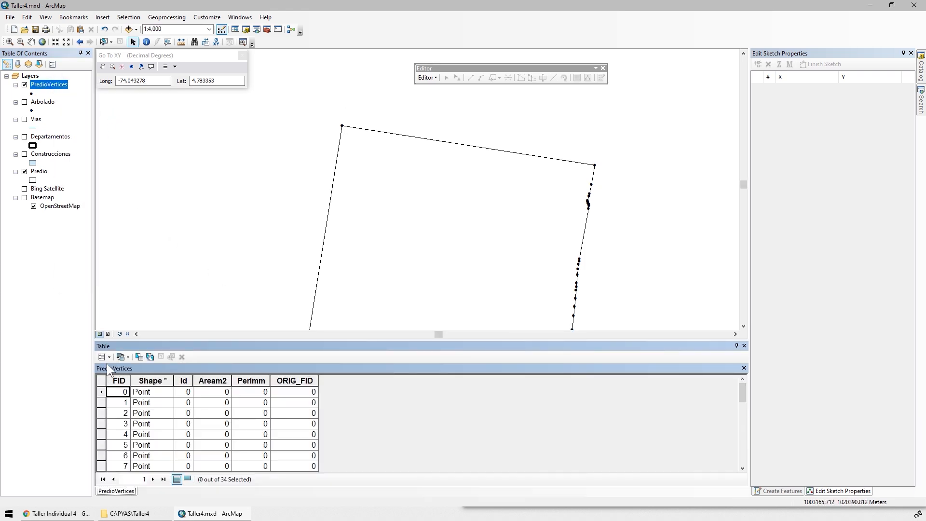
click(108, 359)
click(221, 255)
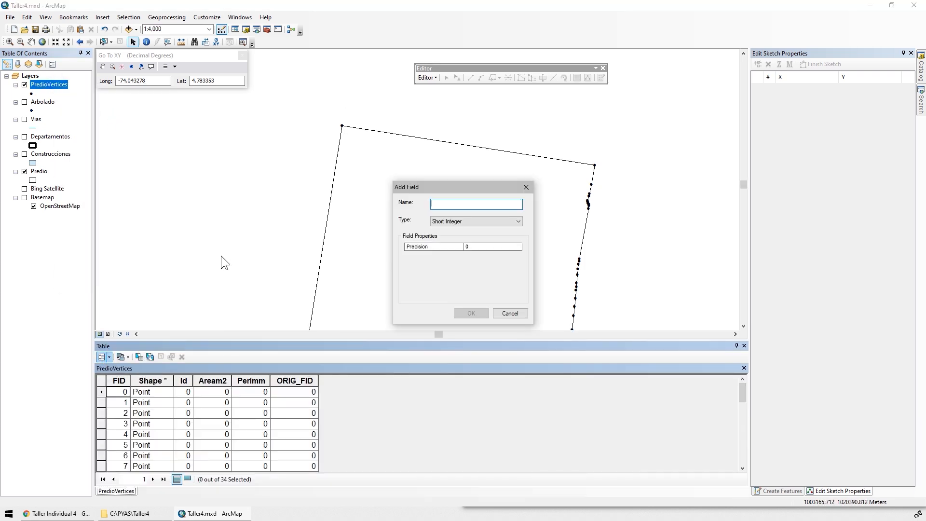
text(CX)
click(458, 221)
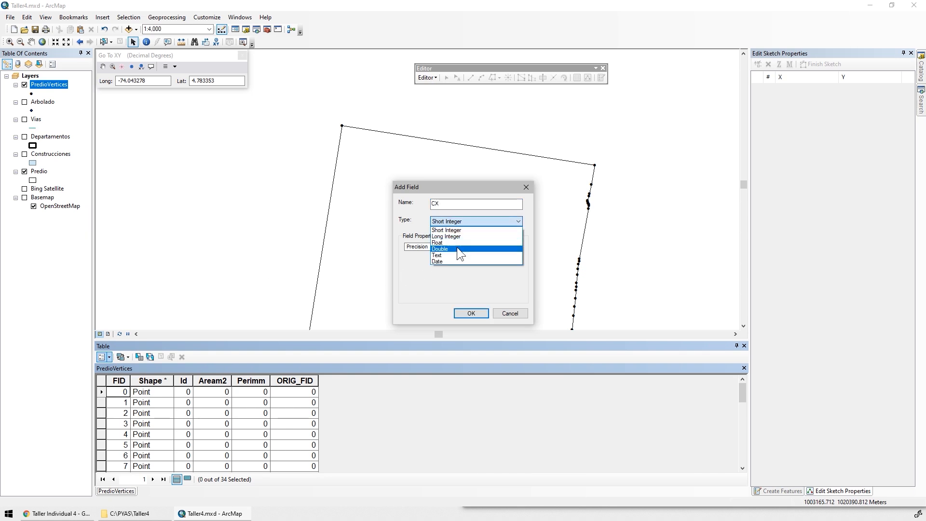
click(456, 247)
click(471, 314)
Delete the Aream2 and Perimm fields from the PredioVertices table.
click(212, 381)
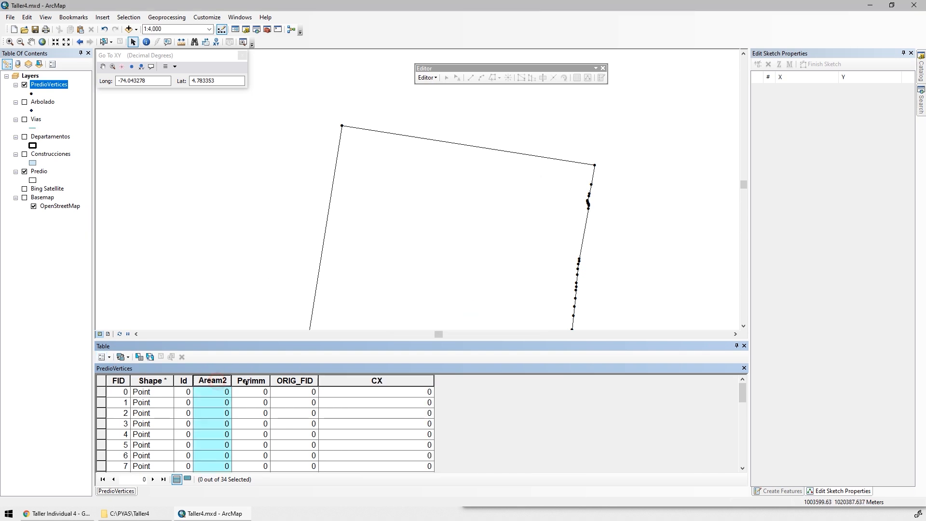
click(251, 380)
click(285, 380)
click(252, 380)
click(215, 380)
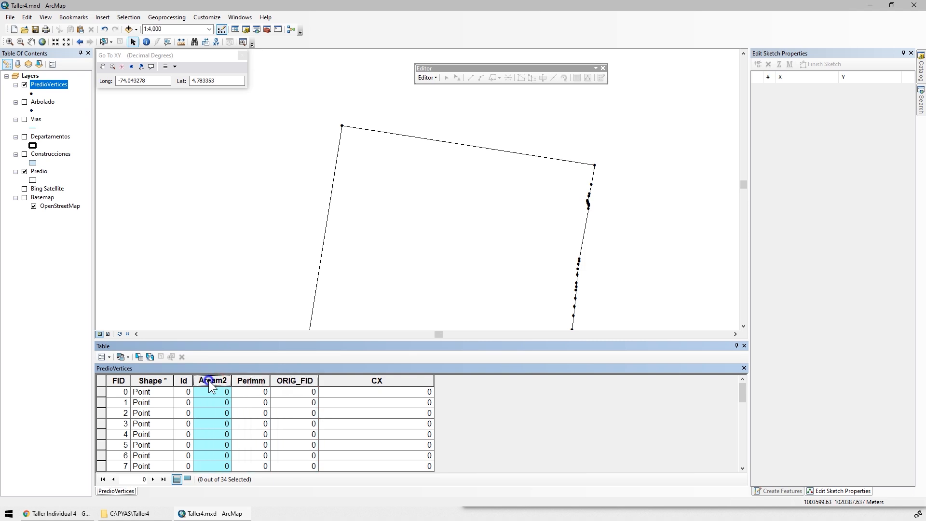
right_click(211, 384)
click(239, 363)
click(495, 298)
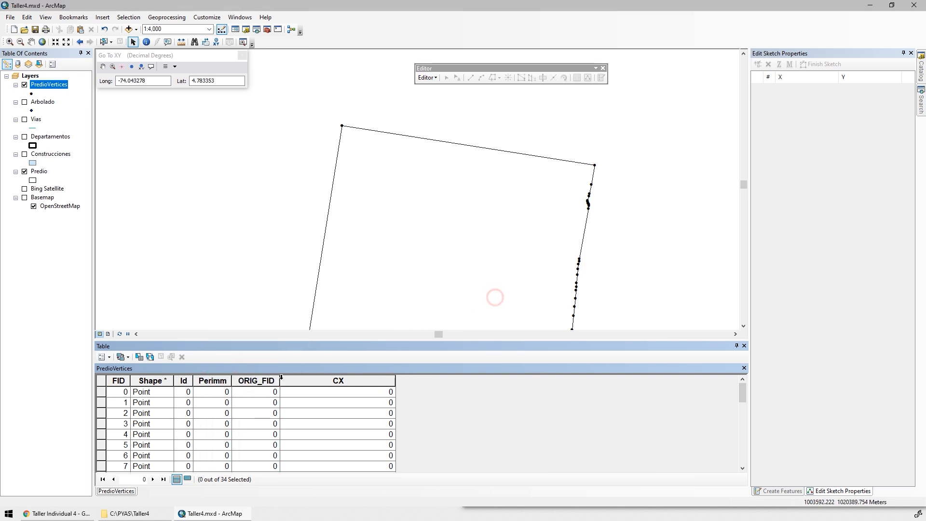
right_click(215, 381)
click(255, 363)
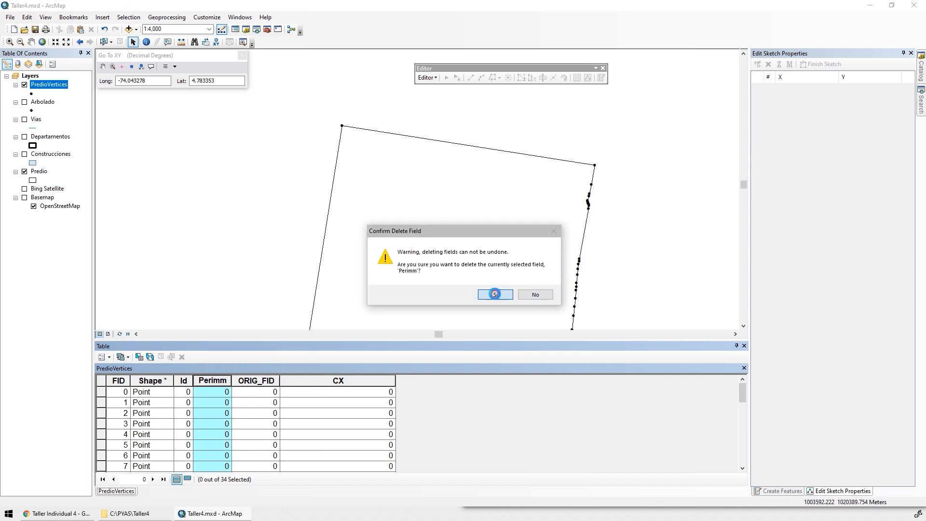
click(493, 294)
Delete the ORIG_FID and Id fields from the PredioVertices table.
click(227, 379)
right_click(227, 379)
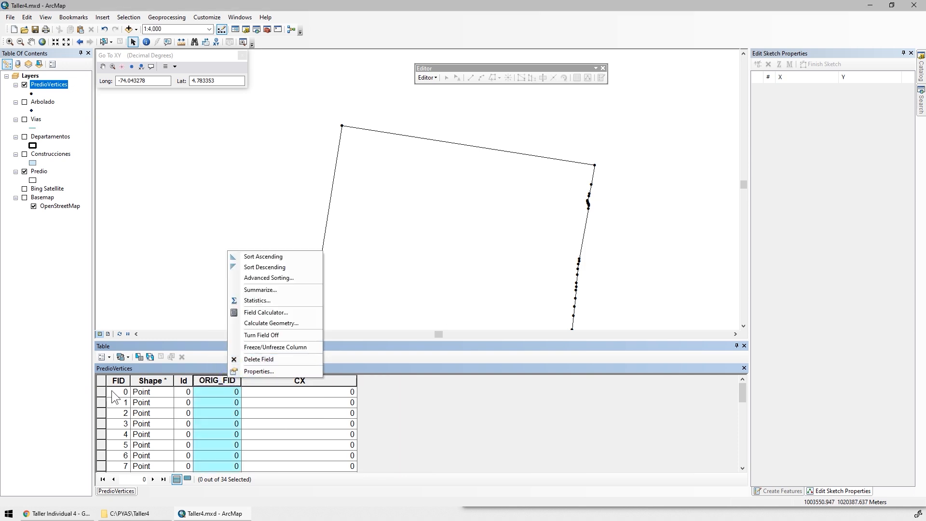
click(265, 362)
click(493, 293)
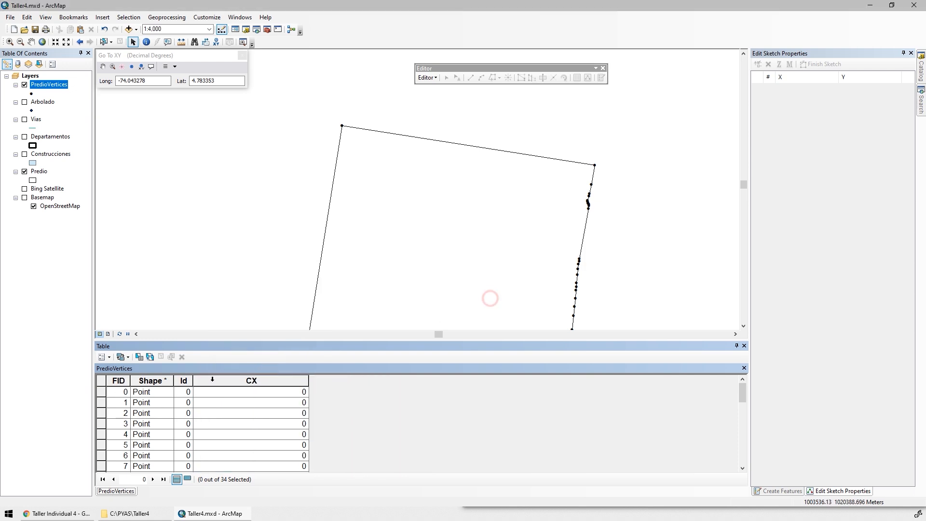
click(184, 381)
right_click(183, 380)
click(215, 363)
key(Return)
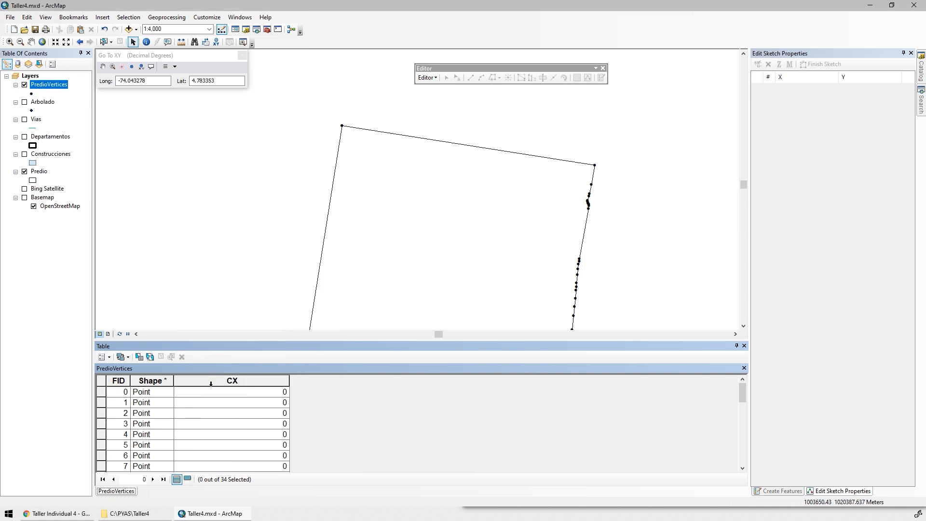
Add a field named CY of type Double to the PredioVertices table.
click(109, 356)
click(144, 189)
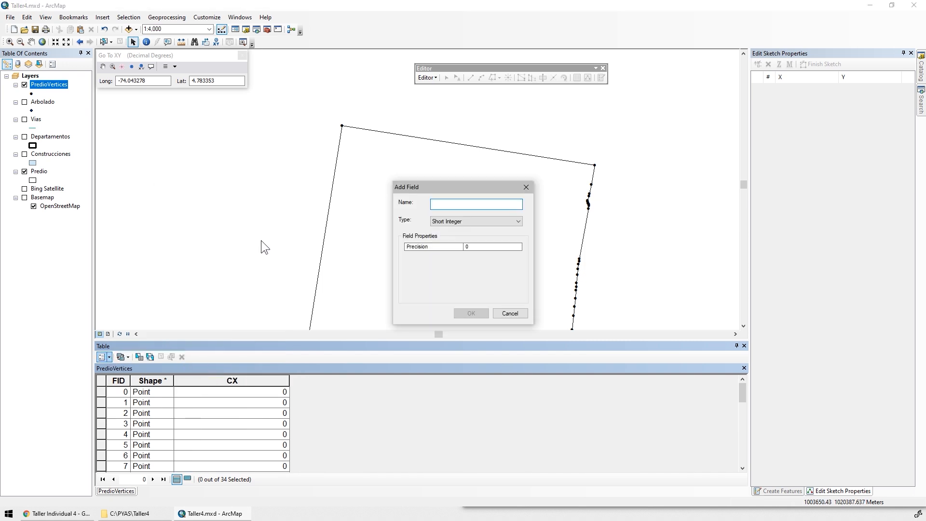
text(CY)
click(461, 219)
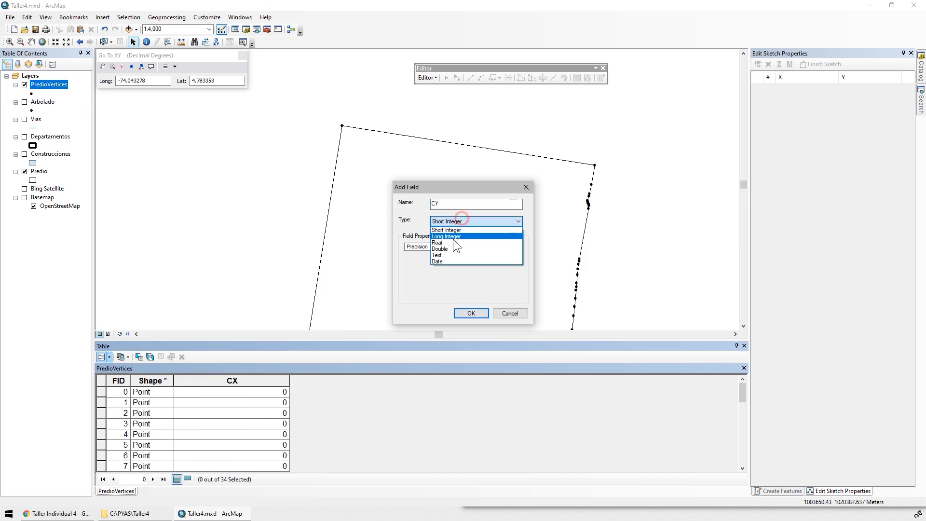
click(453, 239)
click(471, 313)
Calculate the CX field's geometry as X Coordinate of Point in meters, using the data source's MAGNA Colombia Bogota coordinate system.
click(244, 379)
right_click(244, 379)
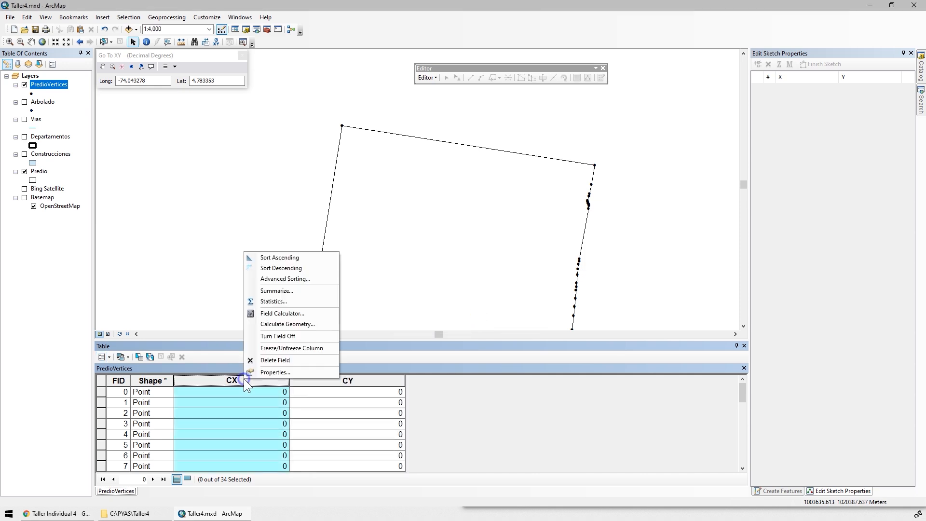
click(286, 324)
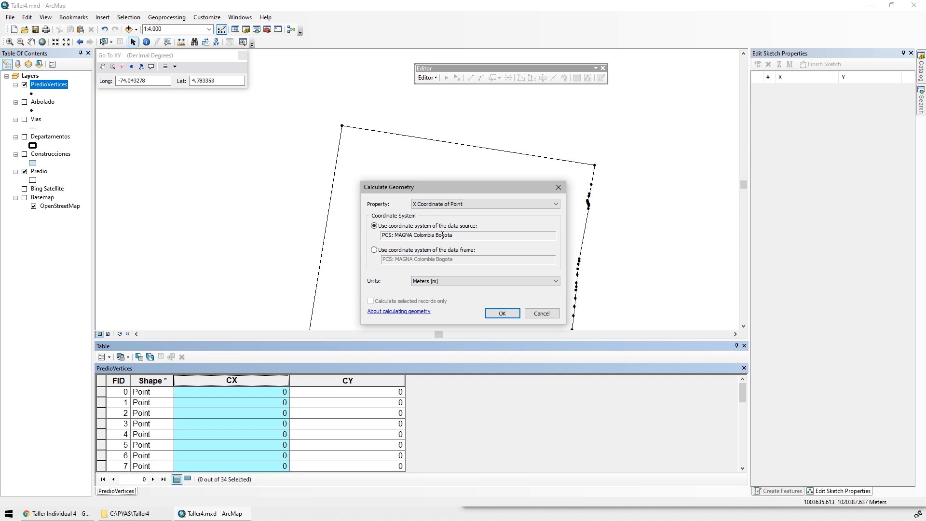
click(501, 313)
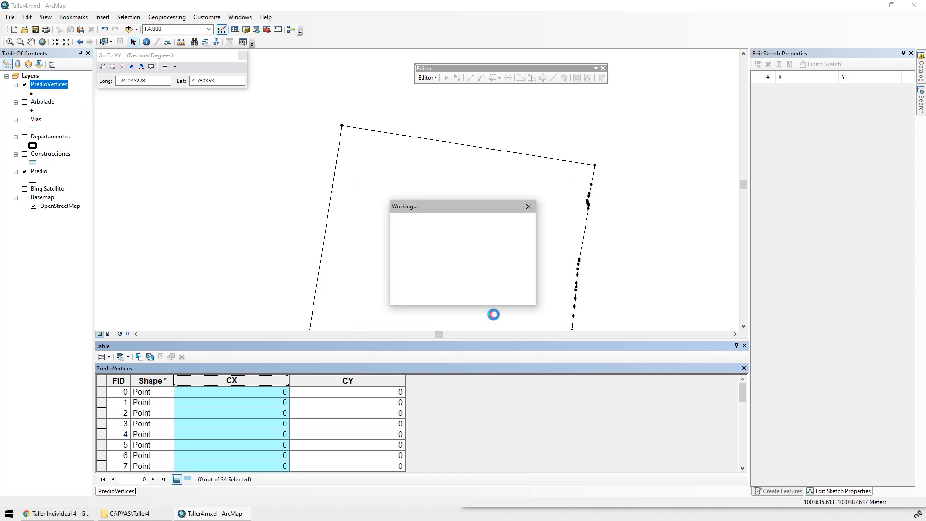
Calculate the CY field's geometry as Y Coordinate of Point in meters, using the data source's MAGNA Colombia Bogota coordinate system.
right_click(350, 379)
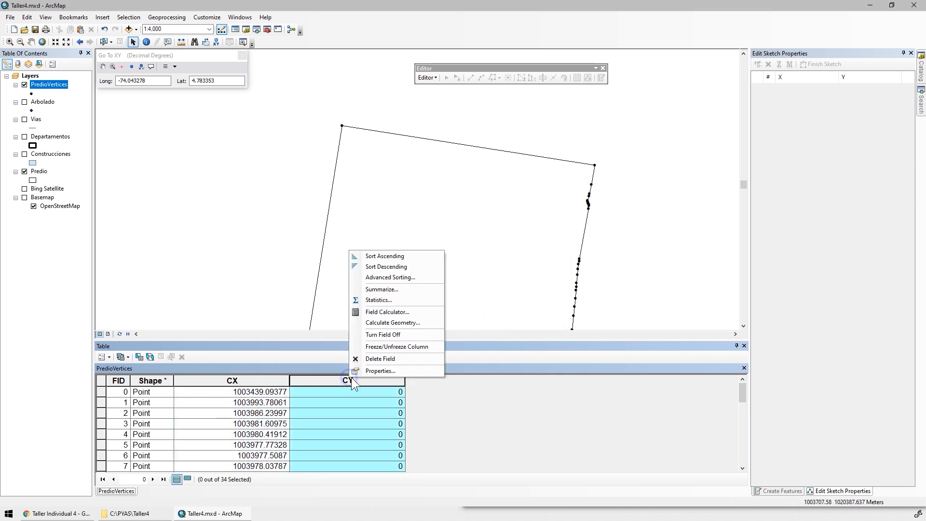
click(406, 322)
click(443, 205)
click(427, 219)
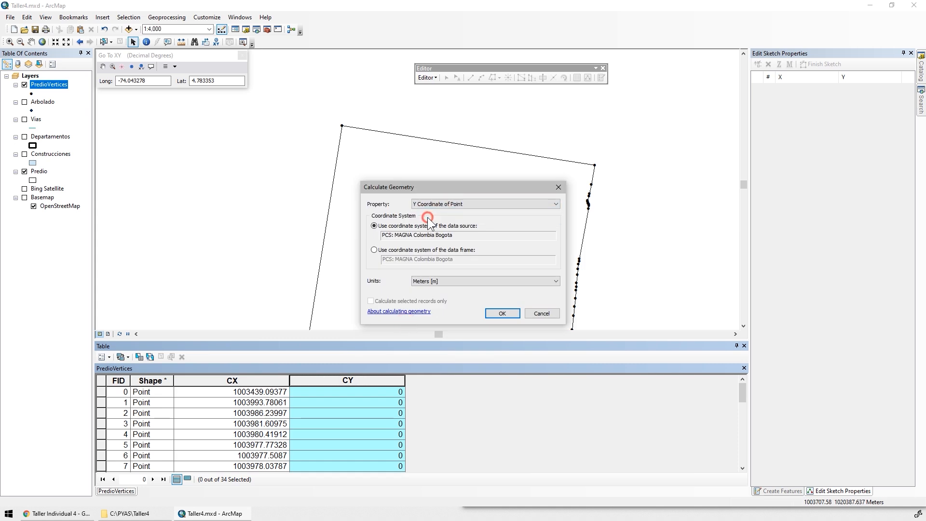
click(455, 204)
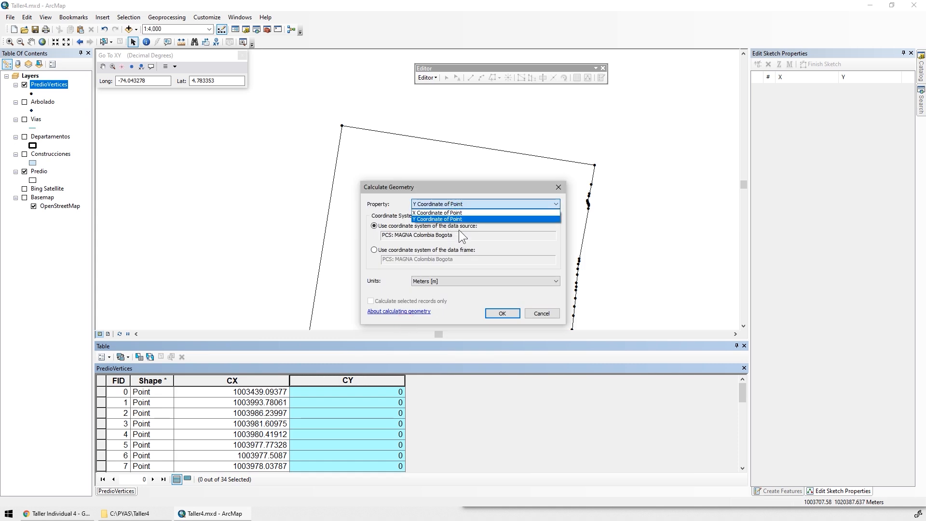
click(443, 186)
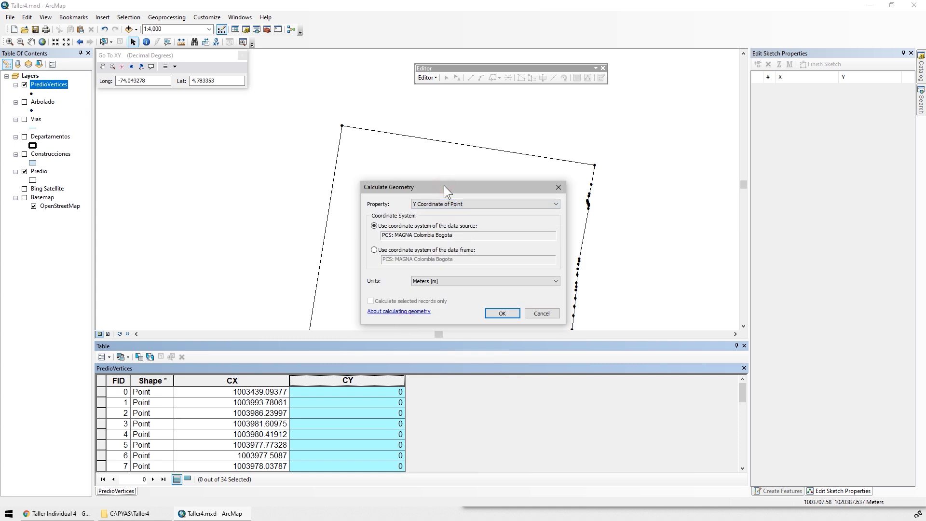
click(502, 312)
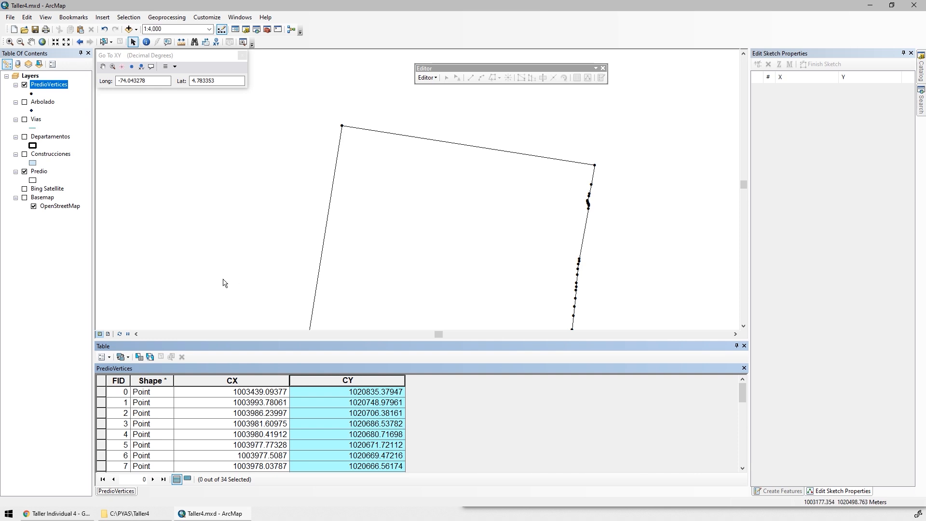
Close the attribute table, turn on labels for the PredioVertices layer and open its label expression.
click(744, 345)
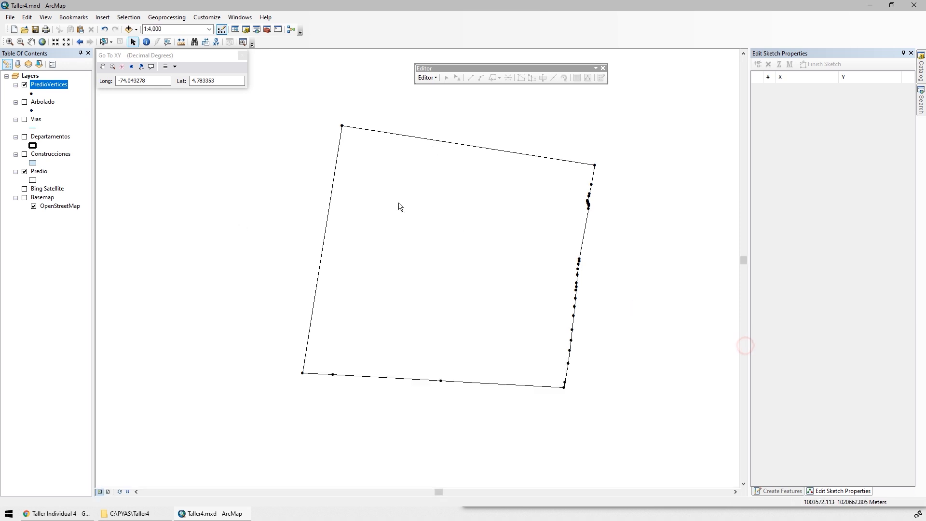
double_click(50, 85)
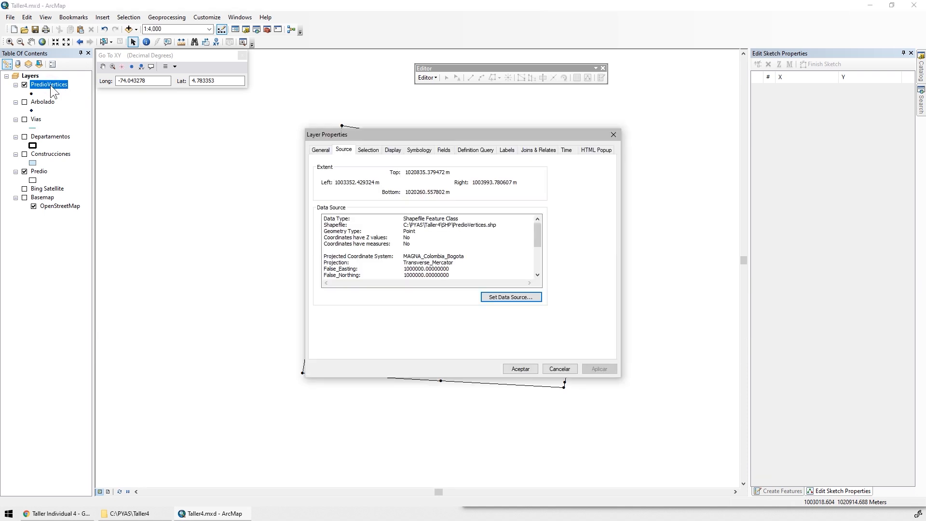
click(508, 150)
click(319, 162)
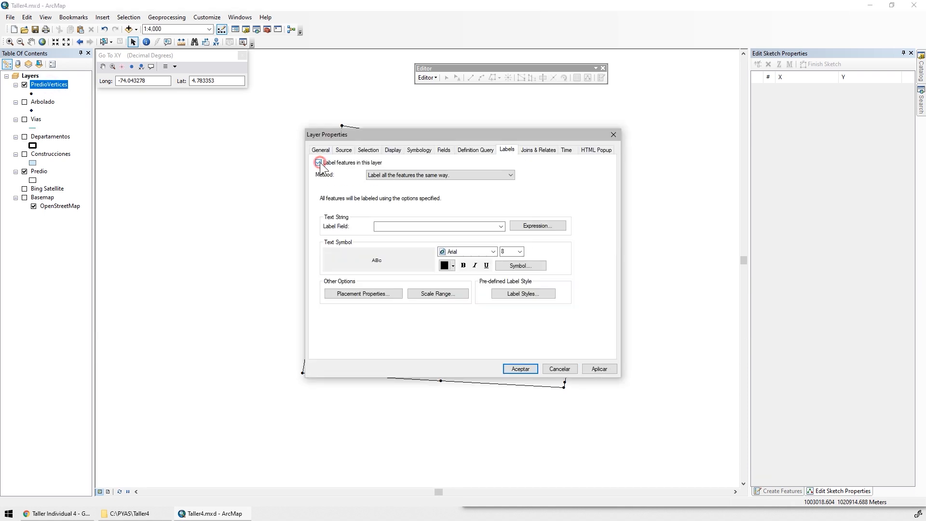
click(528, 226)
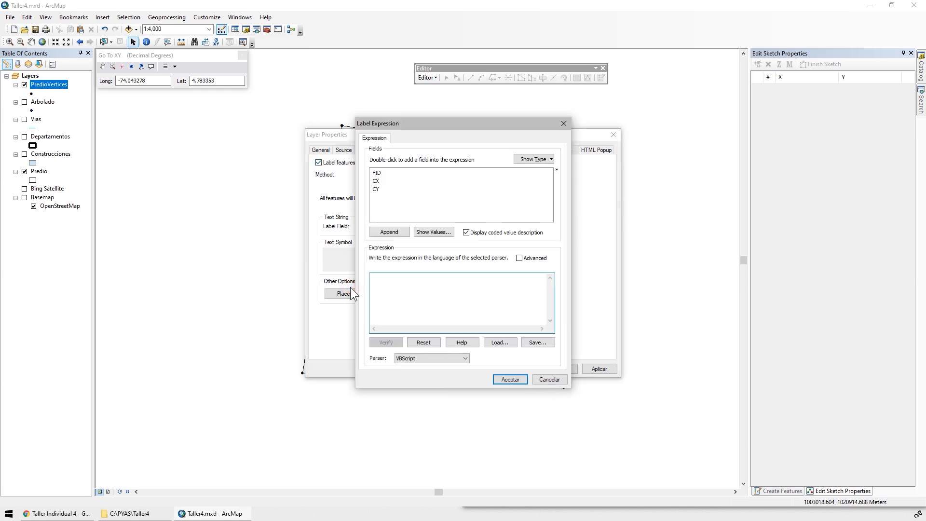
Enter the label expression "x: " & Round([CX],1) for PredioVertices and verify it.
click(373, 278)
text("X)
key(BackSpace)
key(BackSpace)
text(x: ")
double_click(375, 181)
text(Ropun)
key(BackSpace)
key(BackSpace)
key(BackSpace)
text(und()
key(End)
click(392, 344)
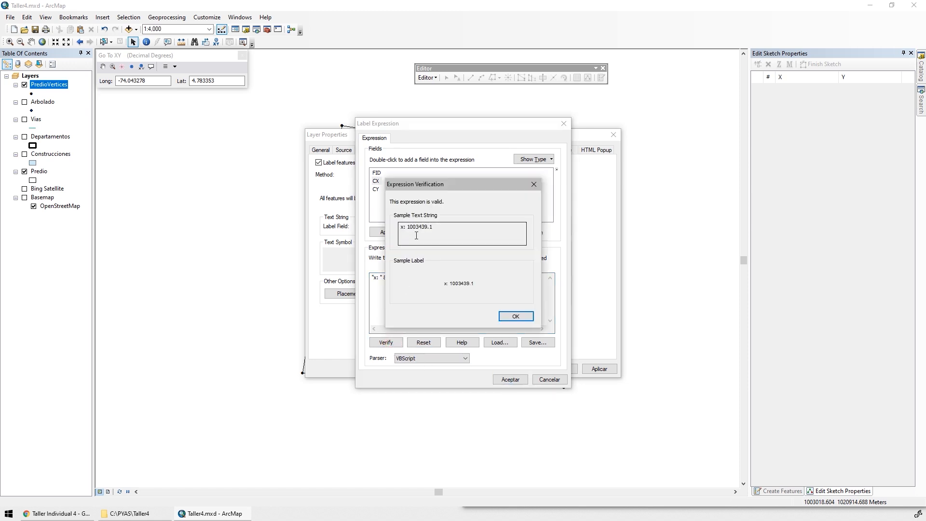
key(Return)
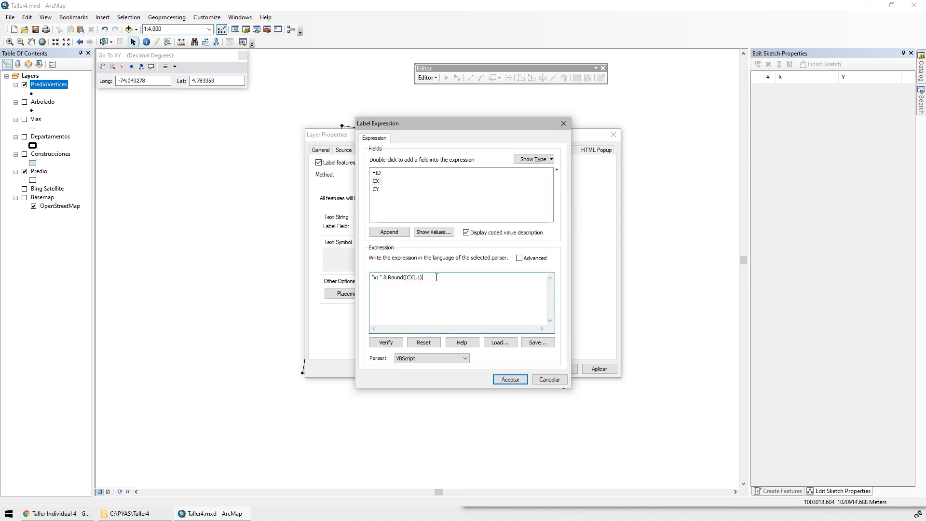
Extend the label expression with VbNewLine and "y: " & Round([CY],1), then verify and accept it.
text(& VbNewLine)
drag(423, 278, 347, 275)
key(ctrl+c)
click(478, 277)
key(ctrl+v)
click(463, 278)
key(BackSpace)
text(y)
click(502, 277)
key(BackSpace)
text(Y)
click(396, 342)
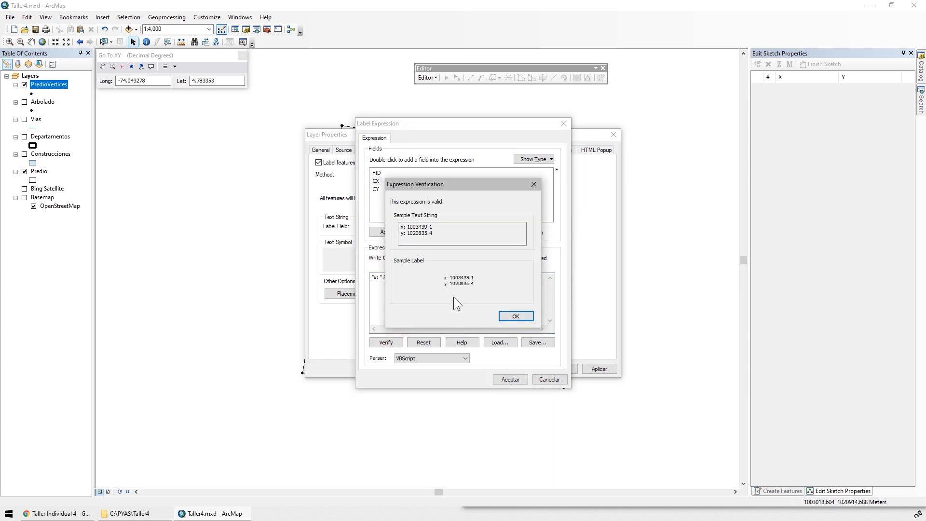
click(515, 316)
key(Return)
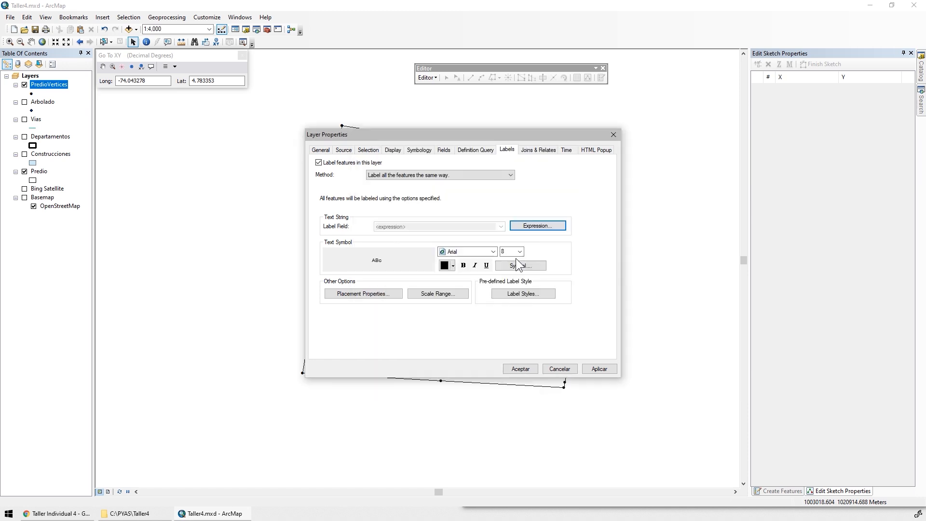
Place the PredioVertices labels on top of the point and set their font size to 12.
click(374, 294)
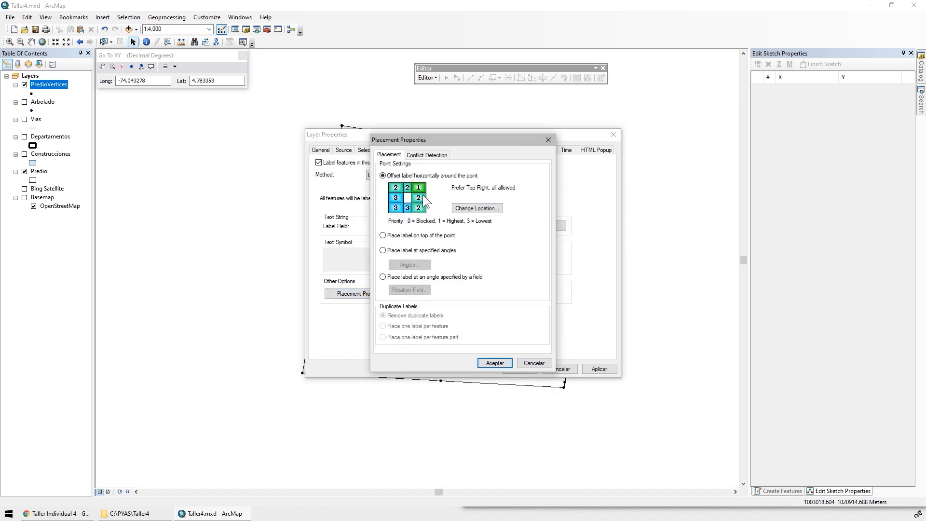
click(383, 236)
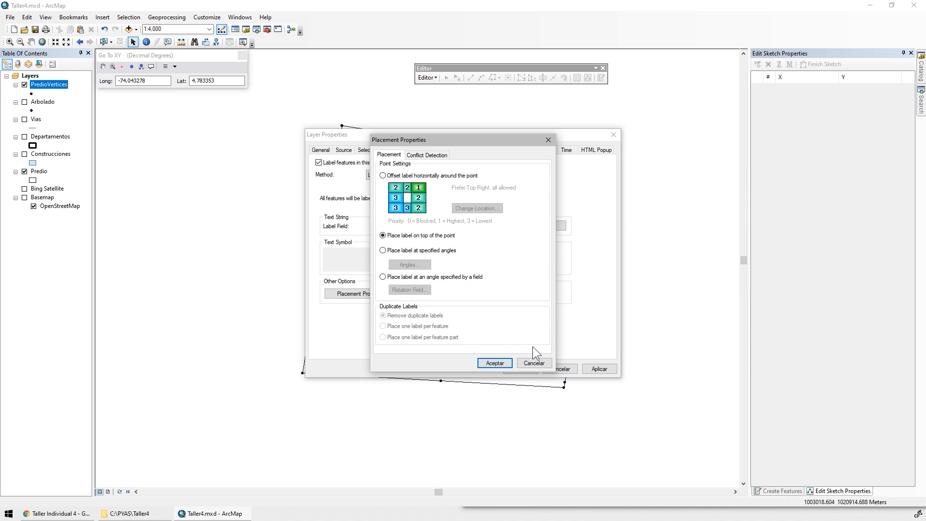
click(496, 363)
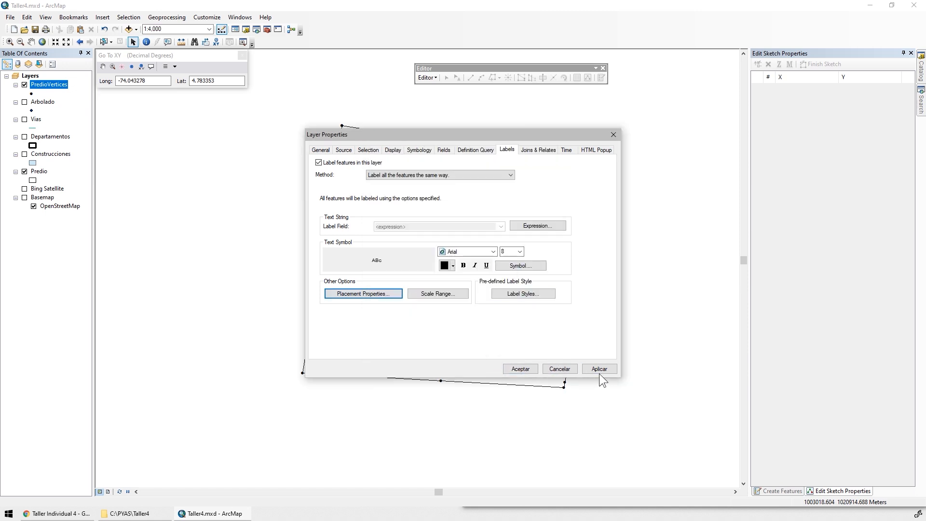
click(518, 251)
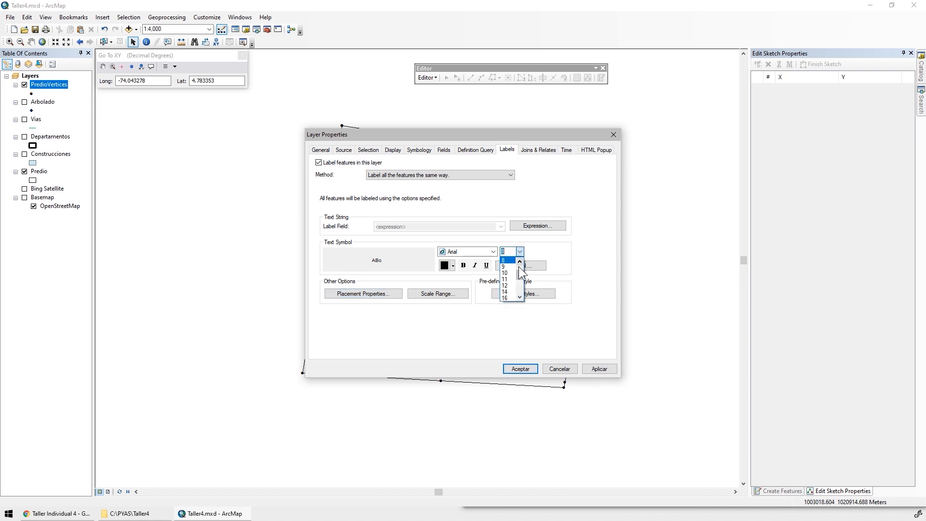
click(506, 285)
click(598, 368)
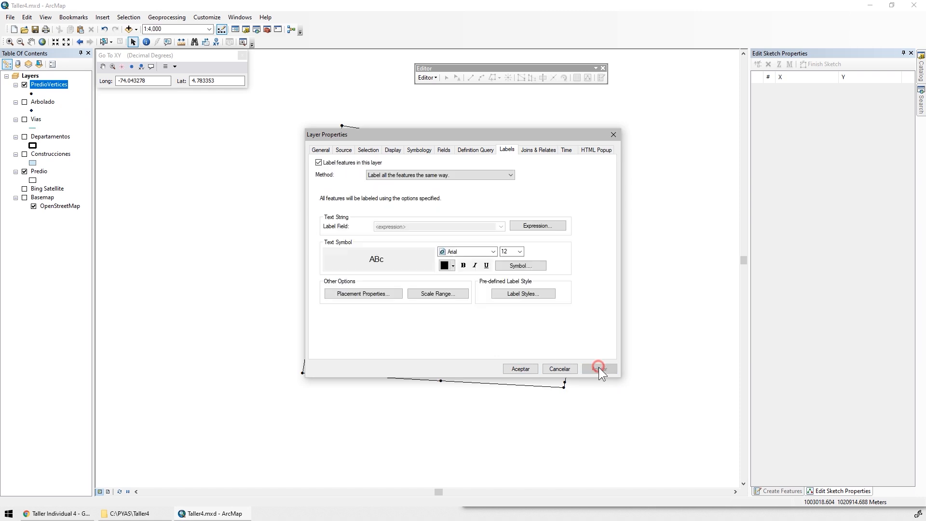
click(520, 368)
Examine the coordinate labels at the Predio's upper corners and along its eastern vertices.
scroll(337, 115, down, 3)
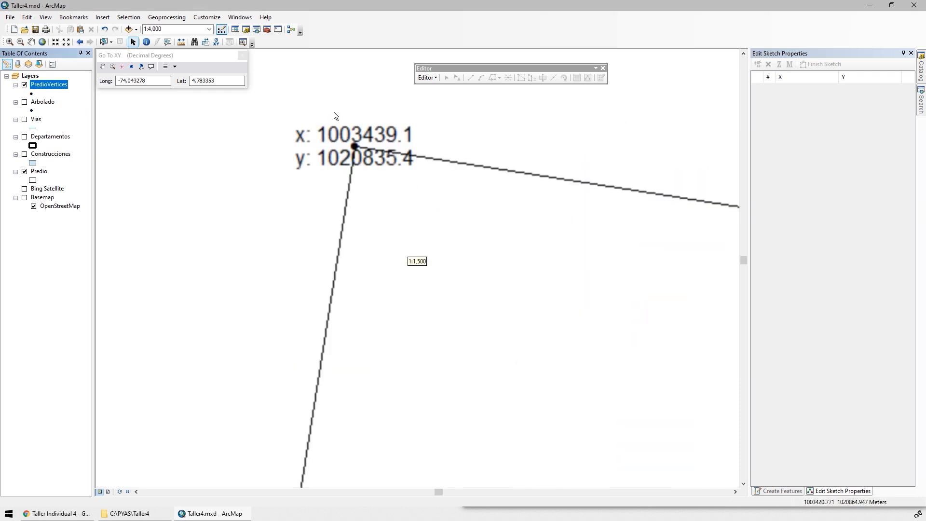
drag(530, 208, 243, 207)
drag(613, 296, 351, 246)
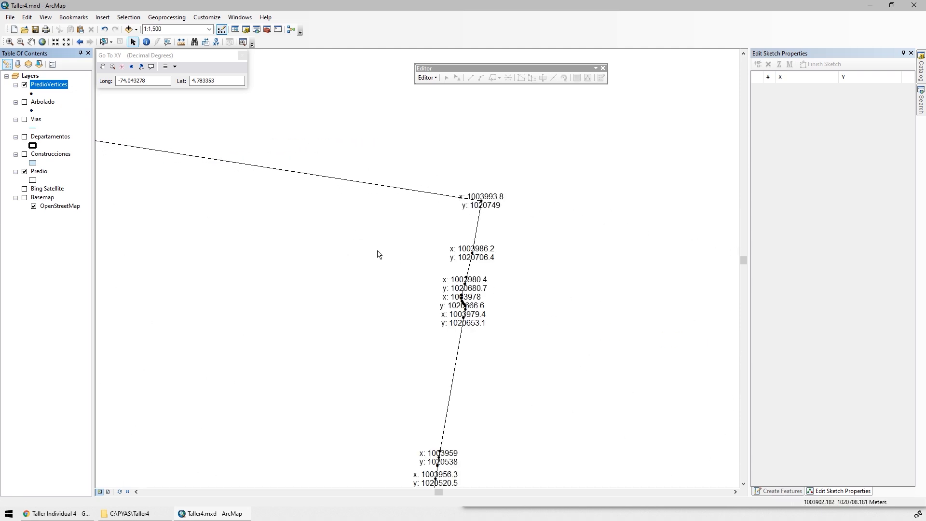
scroll(481, 199, down, 1)
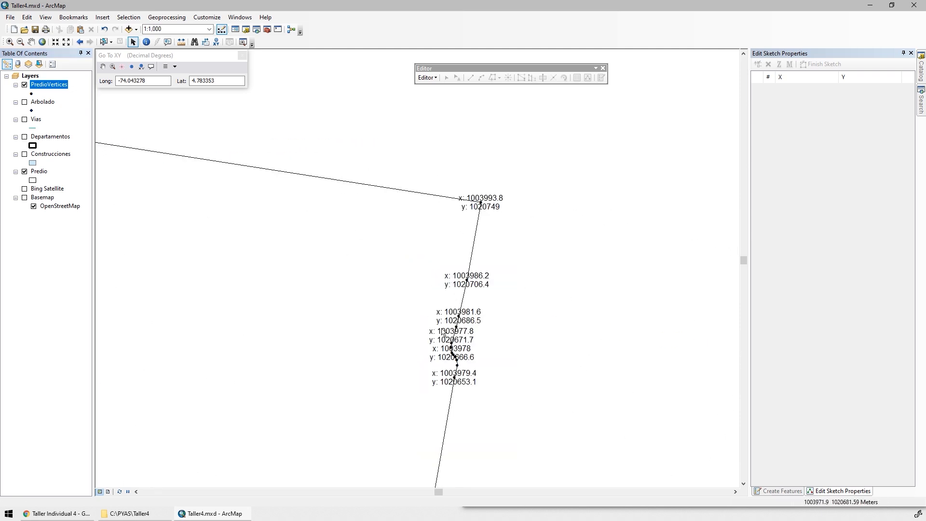
scroll(476, 198, down, 1)
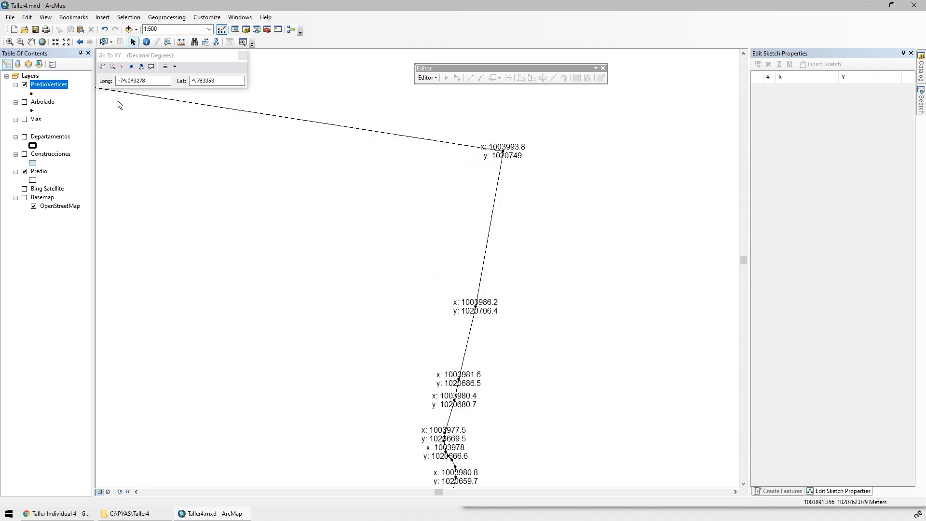
click(24, 85)
click(24, 85)
Give the PredioVertices label text symbol a Halo mask of size 1 and apply it.
click(50, 83)
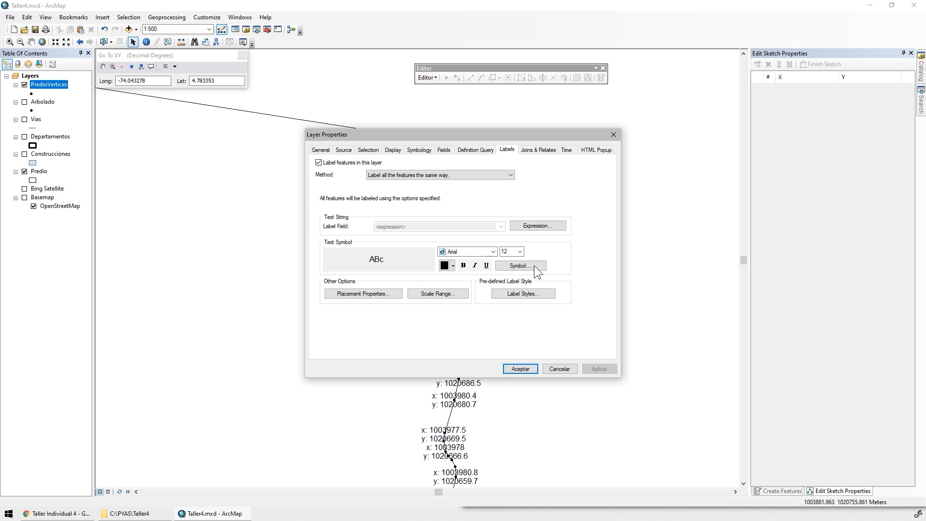
click(517, 266)
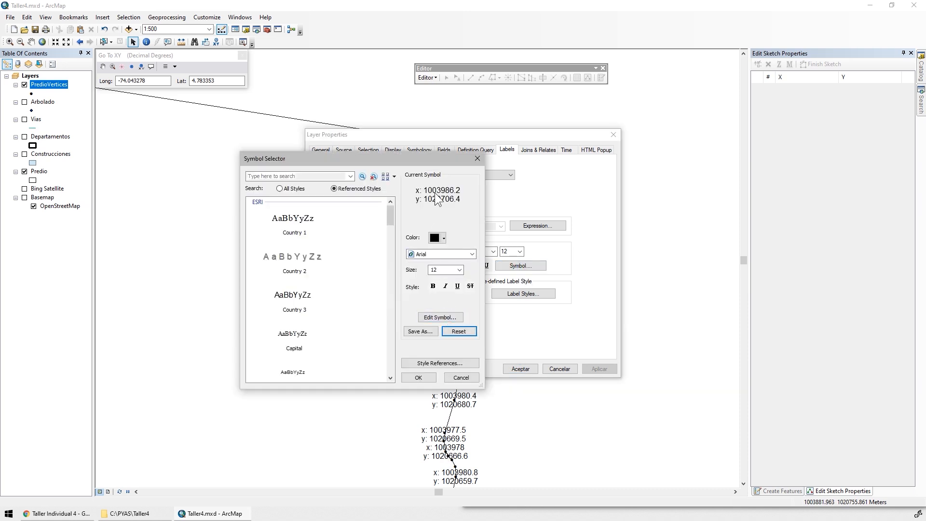
click(436, 191)
double_click(431, 184)
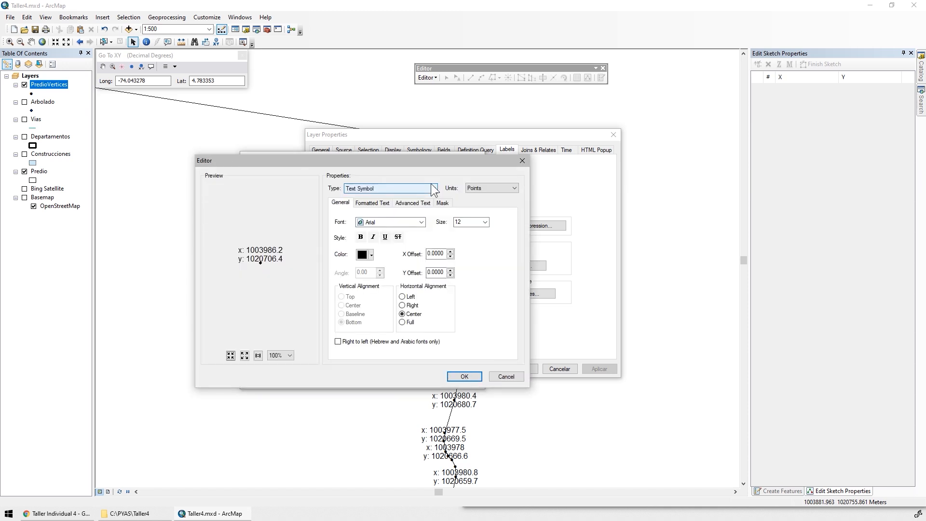
click(442, 202)
click(350, 245)
click(377, 269)
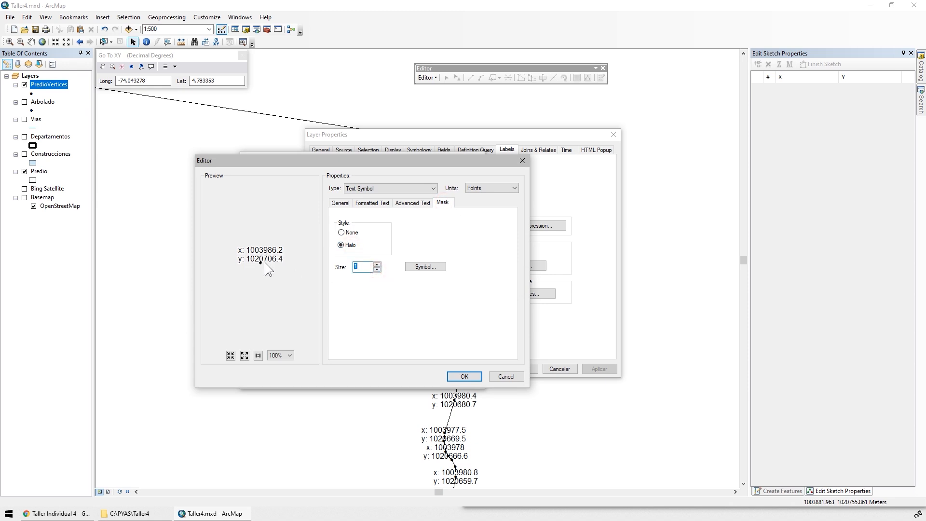
click(459, 377)
key(Return)
click(607, 368)
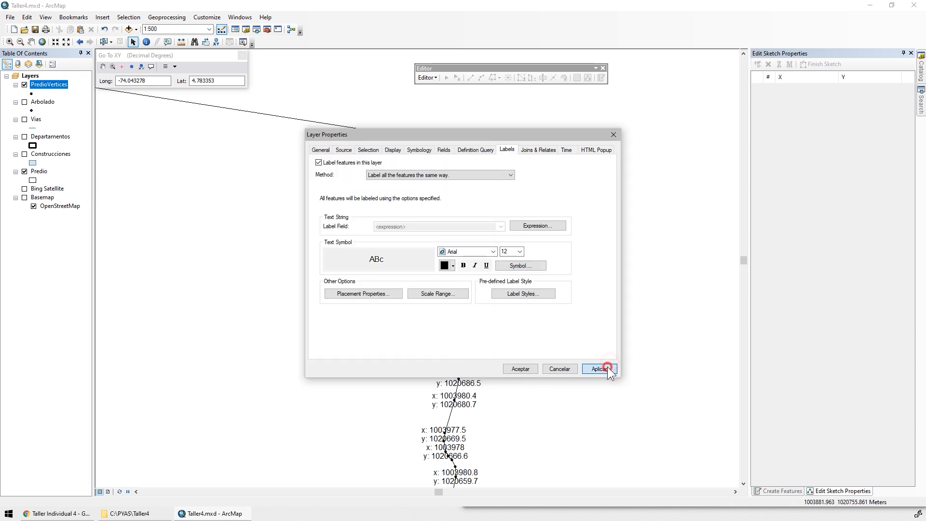
click(516, 370)
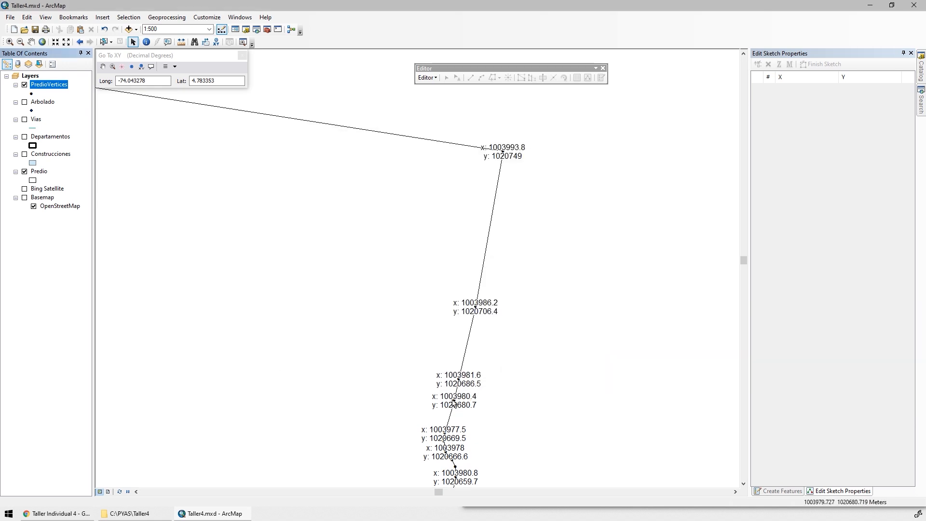
Increase the size of the PredioVertices point marker.
click(32, 94)
click(459, 251)
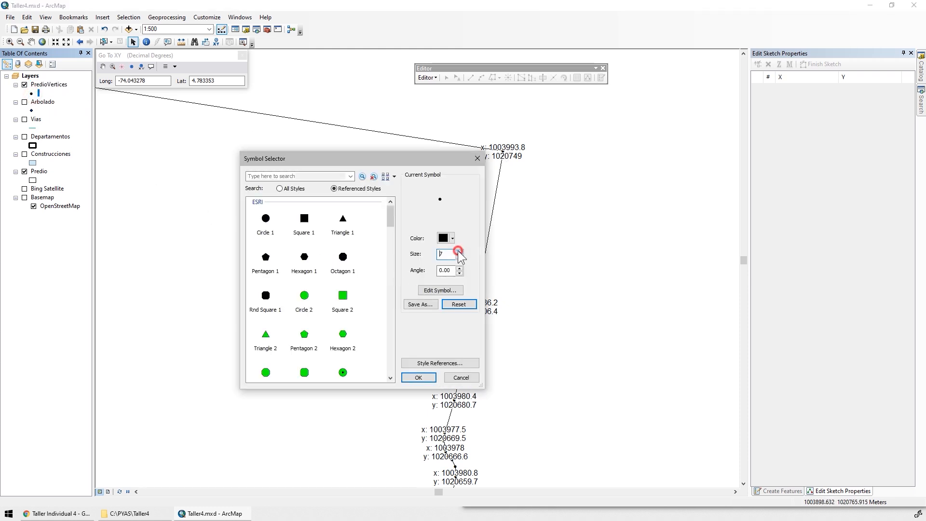
click(419, 377)
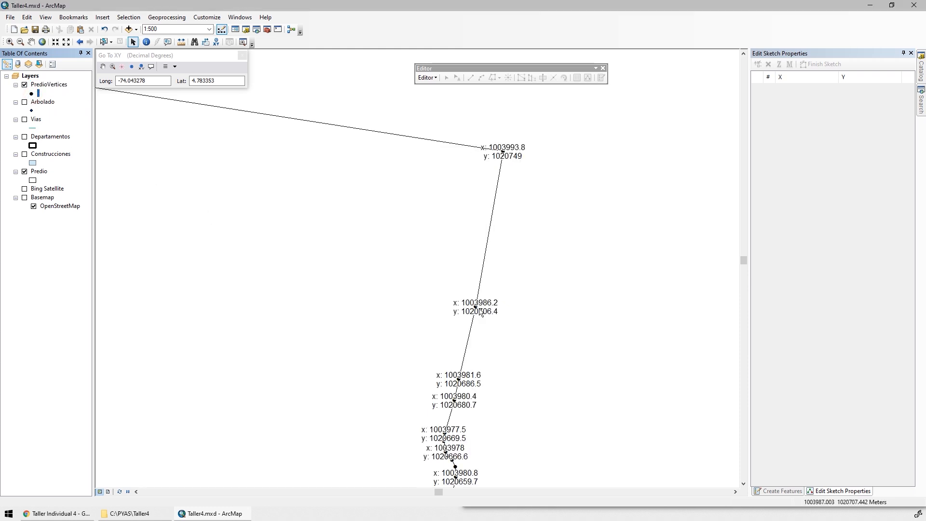
Check the haloed coordinate labels down the eastern boundary and across the whole Predio outline.
scroll(467, 356, down, 3)
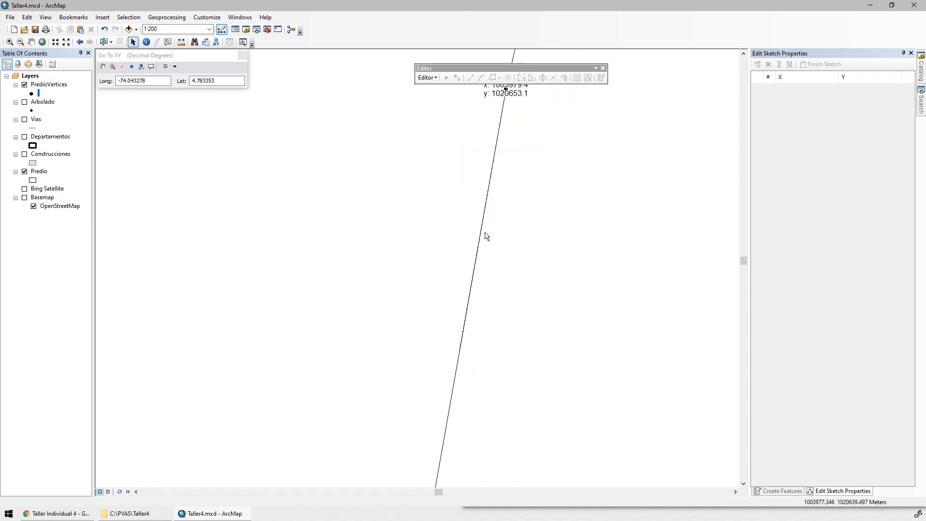
drag(477, 347, 549, 96)
drag(477, 372, 528, 106)
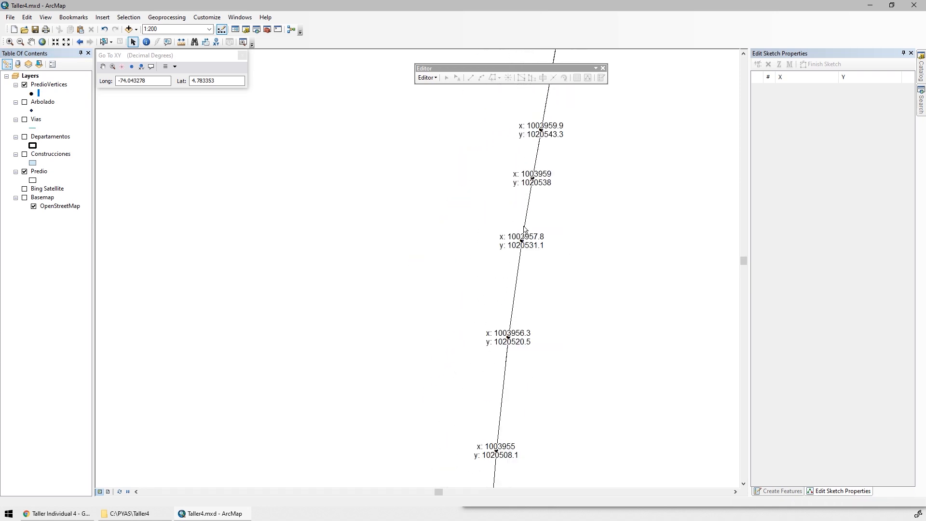
scroll(524, 232, up, 10)
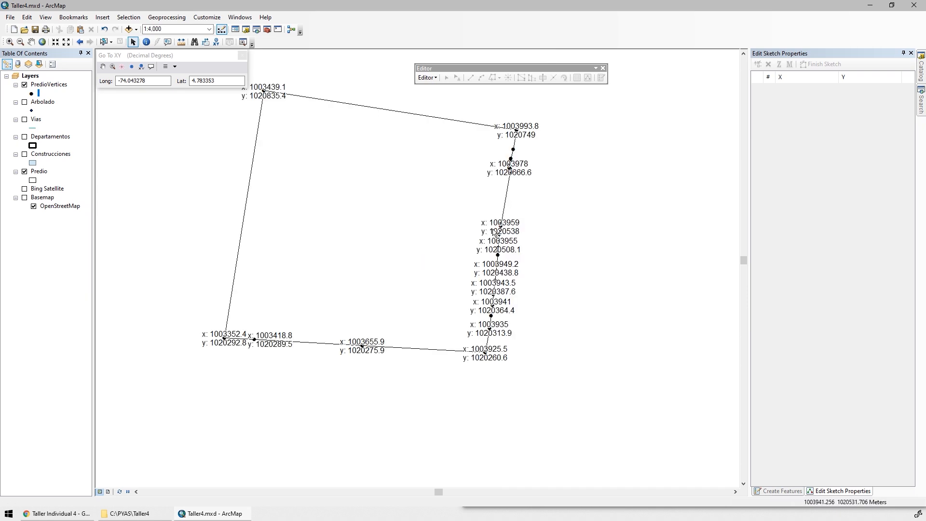
drag(452, 307, 416, 278)
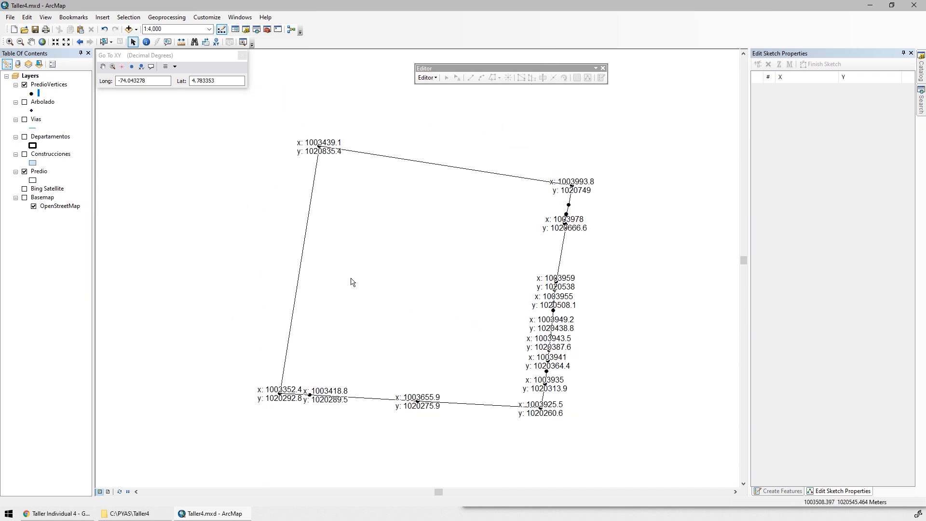
drag(356, 273, 346, 258)
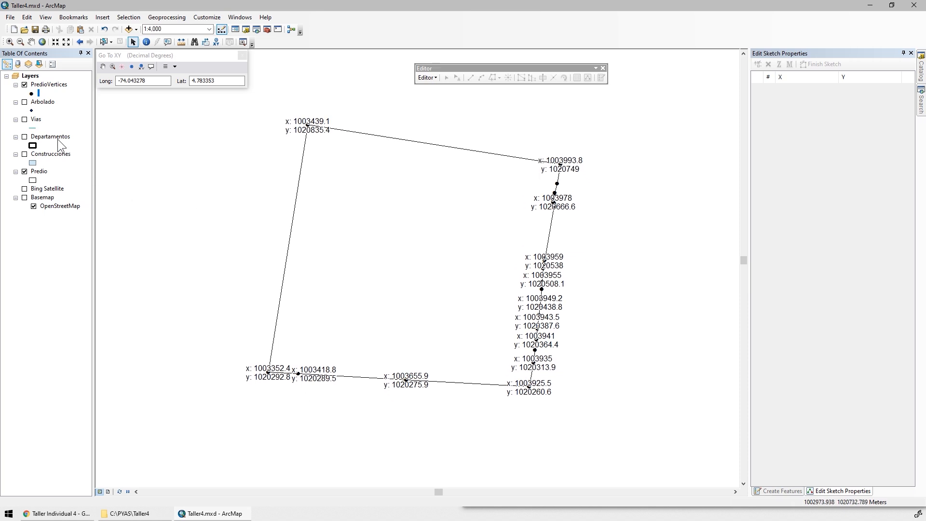
Delete the Id field from the Predio attribute table.
right_click(42, 171)
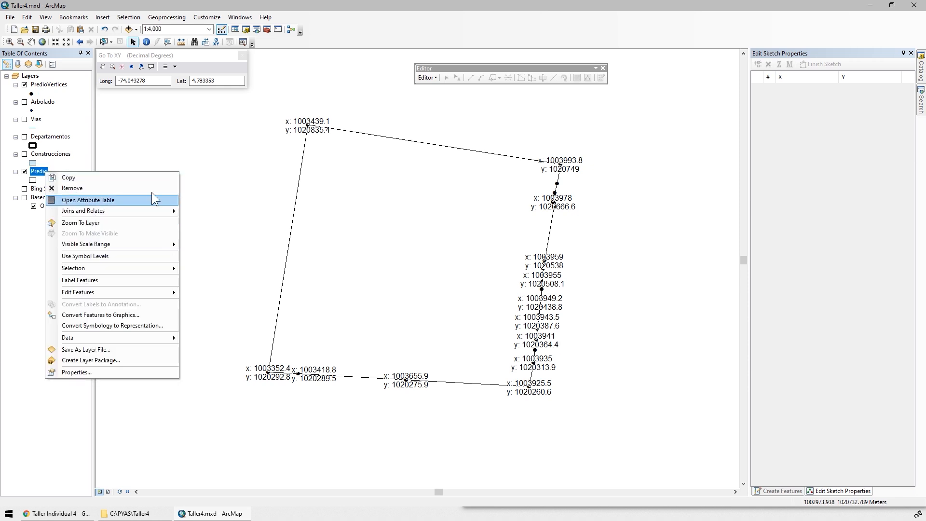
click(125, 199)
click(307, 382)
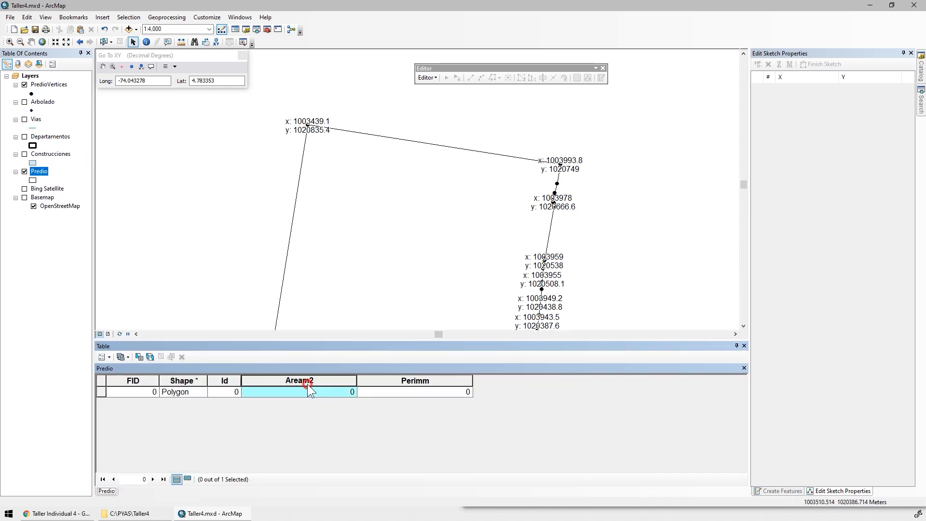
click(225, 380)
right_click(226, 380)
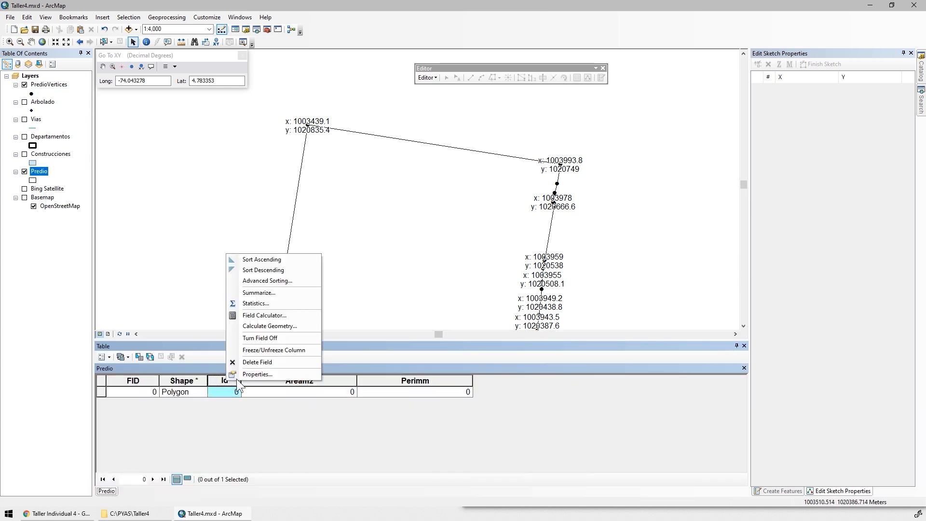
click(255, 363)
click(493, 297)
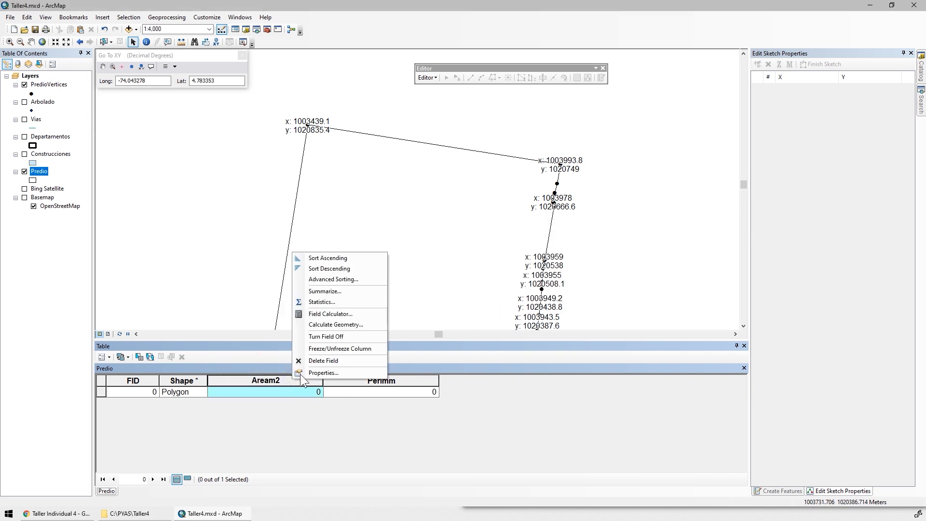
Calculate the Predio polygon's area in square meters into Aream2 and its perimeter in meters into Perimm.
click(344, 325)
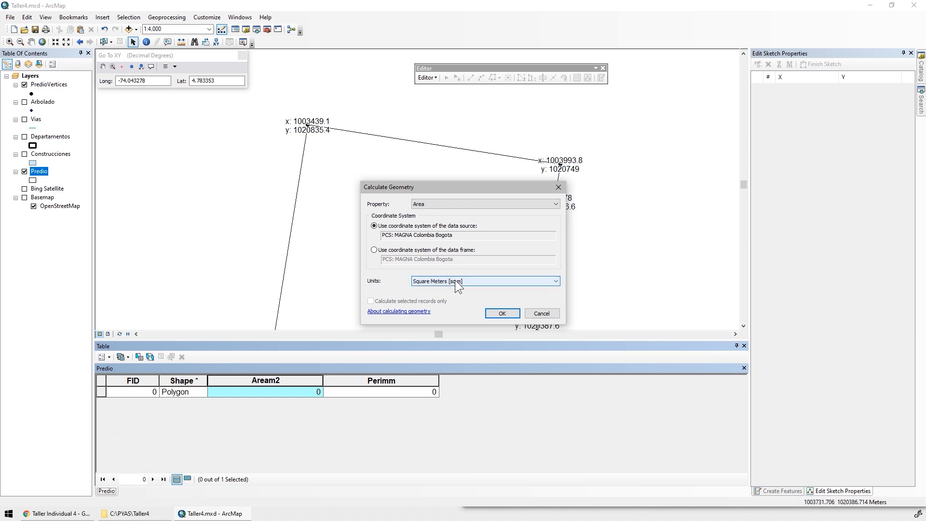
click(502, 313)
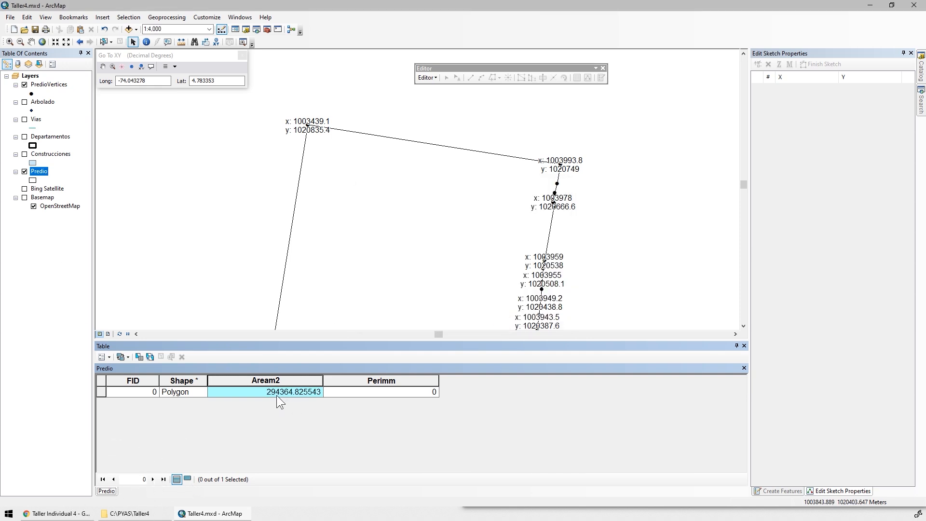
right_click(355, 380)
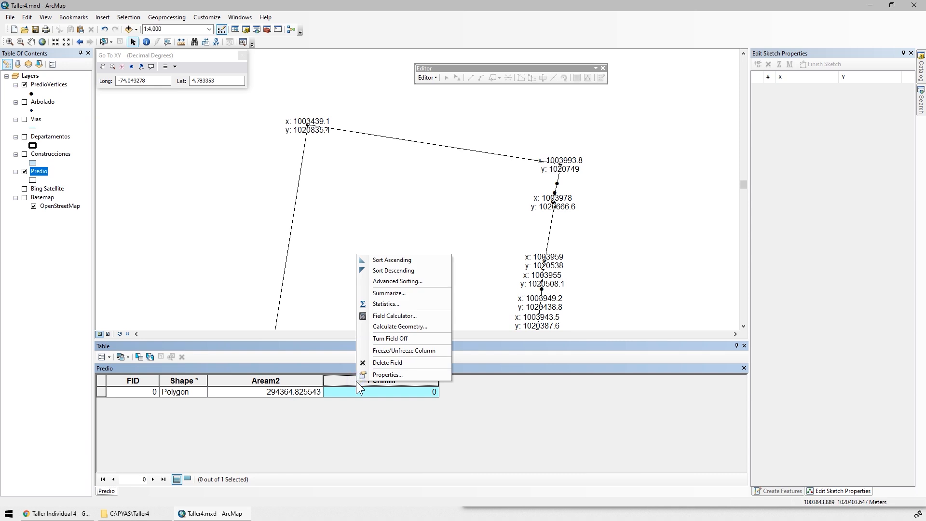
click(404, 326)
click(432, 205)
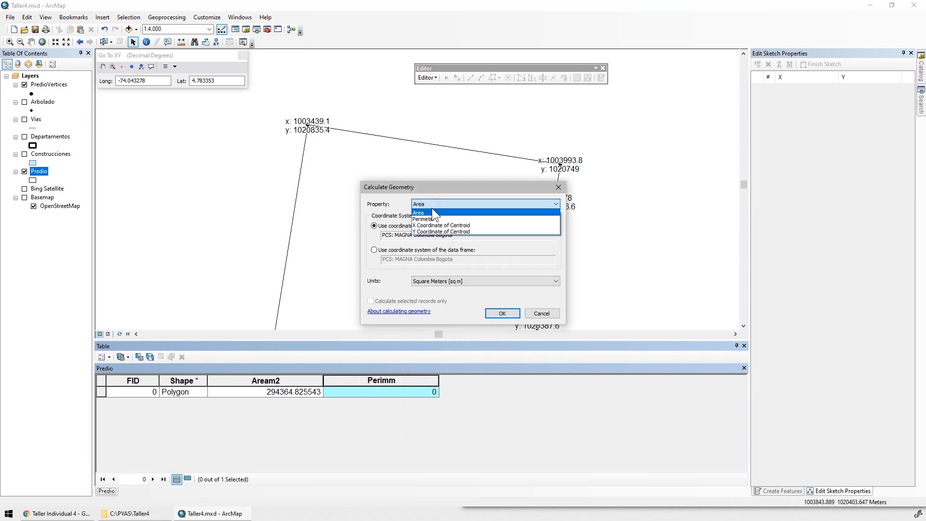
click(434, 218)
click(444, 204)
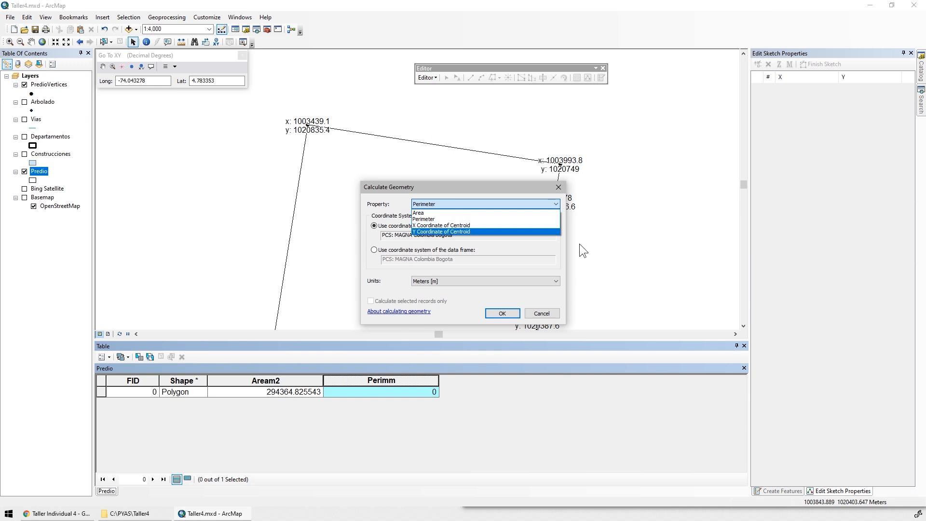
click(482, 219)
click(503, 312)
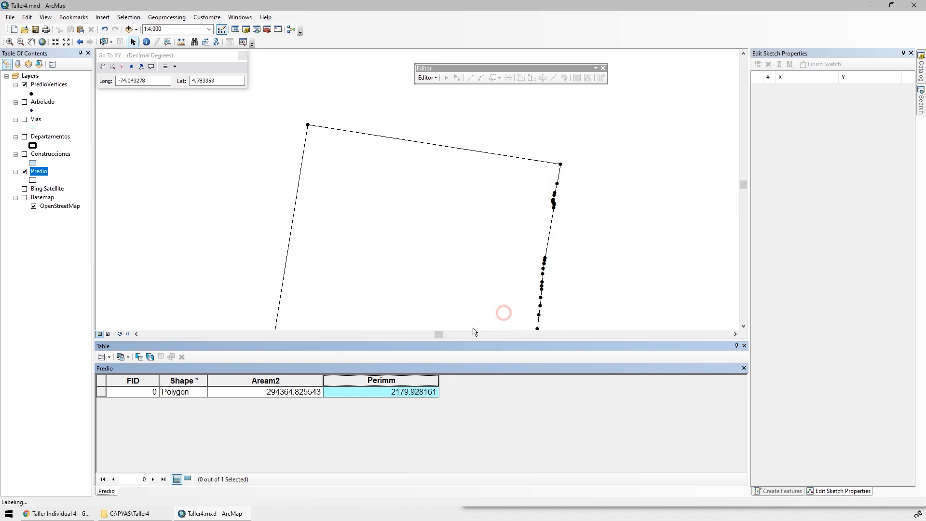
Turn on feature labels for the Predio layer and clear its existing label expression.
drag(414, 243, 419, 191)
click(339, 174)
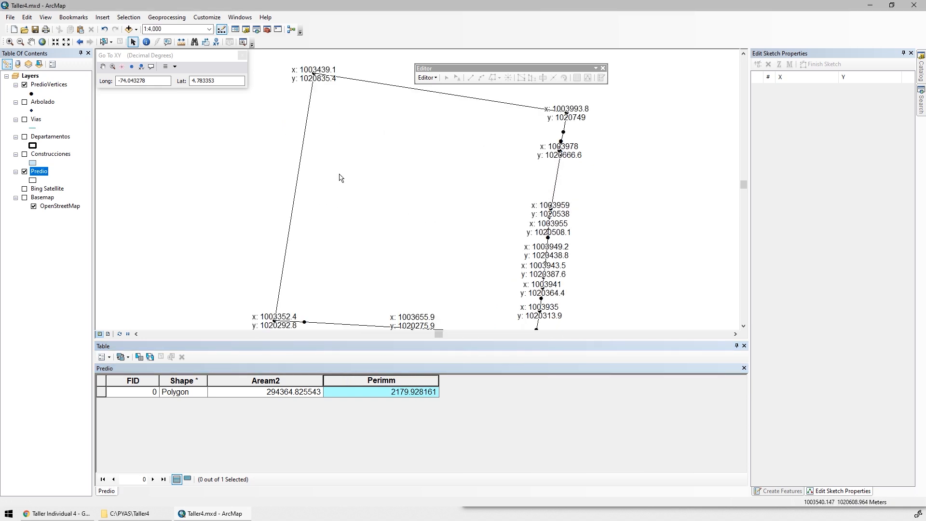
double_click(39, 172)
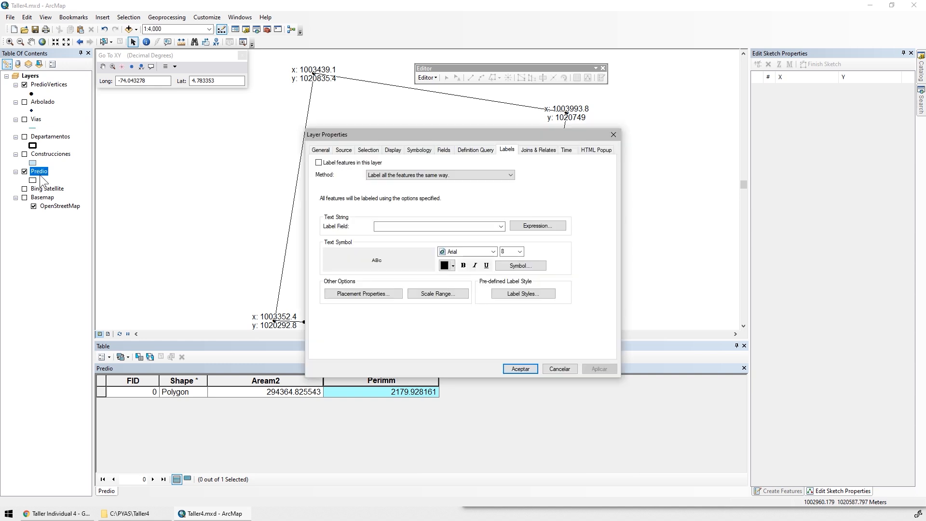
click(318, 162)
click(537, 225)
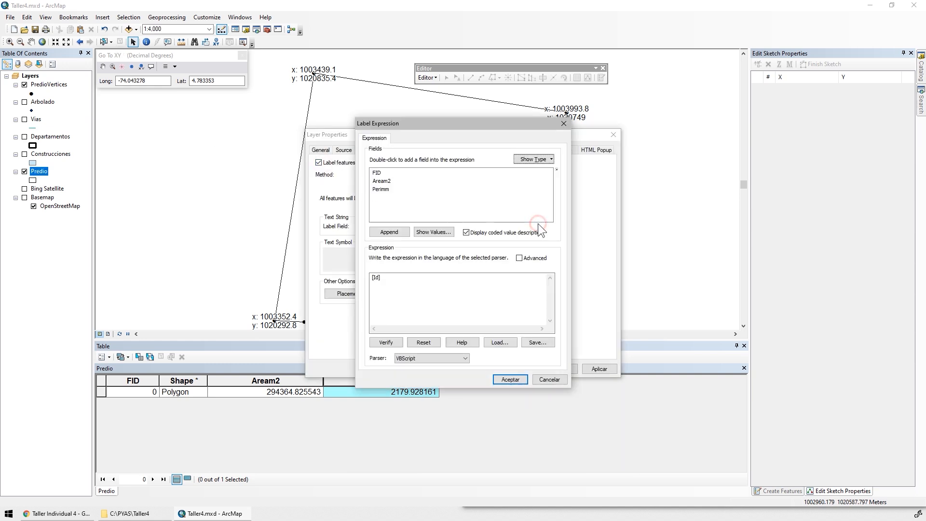
drag(401, 280, 348, 282)
key(BackSpace)
Write the label expression "A, Ha: " & Round([Aream2]/10000,1) and verify it.
text("A, Ha: " &)
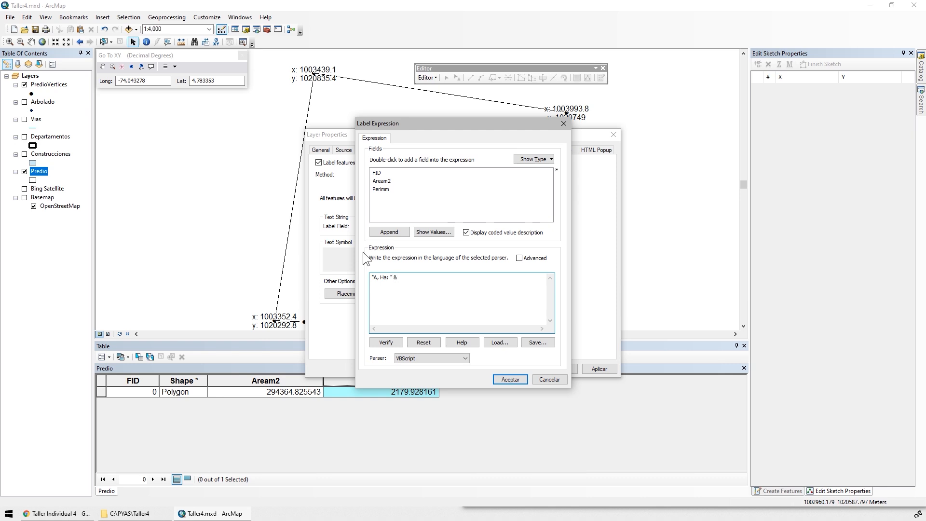
double_click(386, 180)
click(398, 279)
text(Round()
key(End)
text(/10000)
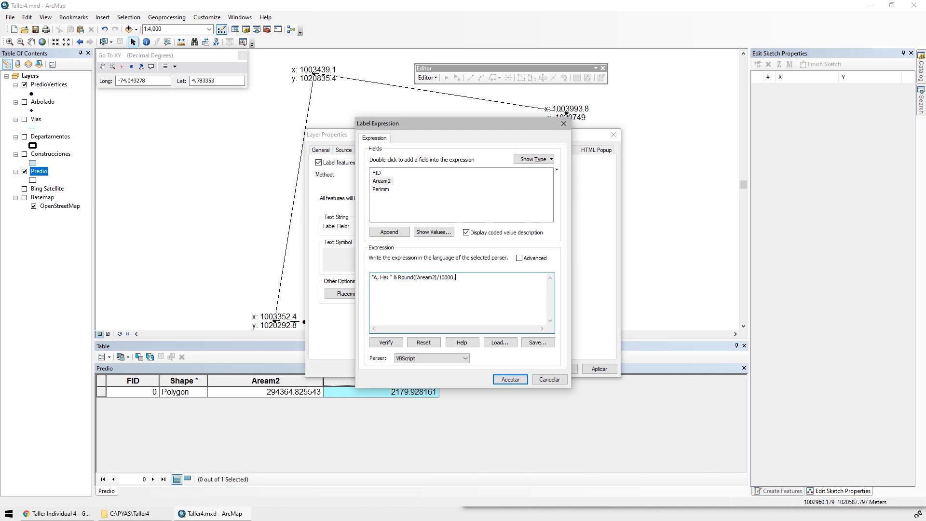
text(,1))
click(389, 342)
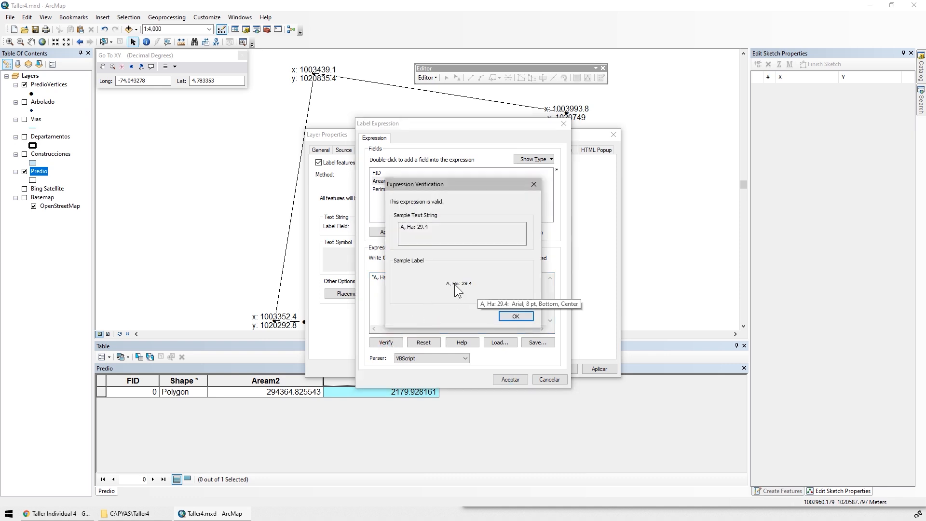
click(515, 316)
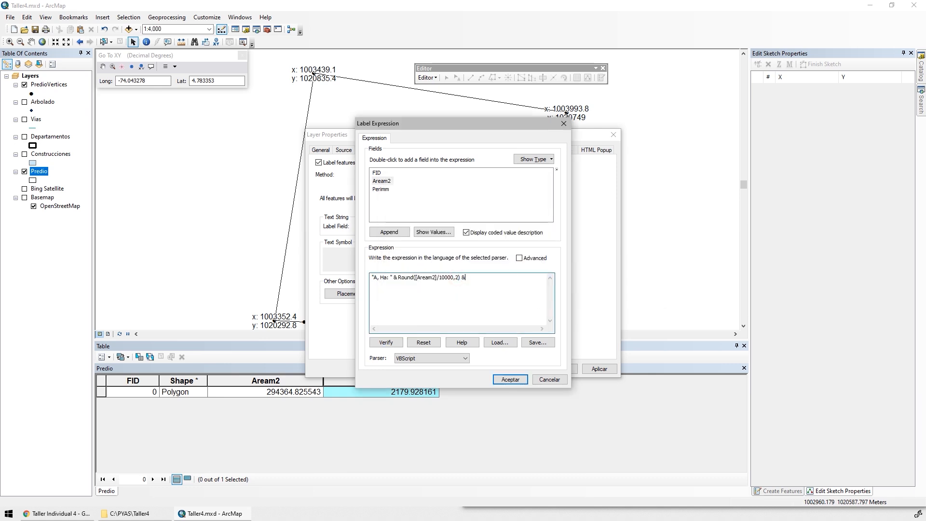
Change the area rounding to 2 decimals, append & VbNewLine &, and add a copy of the area expression after it.
text(& VbNewLine &)
drag(461, 277, 355, 277)
key(ctrl+c)
click(508, 277)
key(ctrl+v)
Change the prefix text of the copied second line to "P, m: ".
click(461, 277)
key(BackSpace)
key(BackSpace)
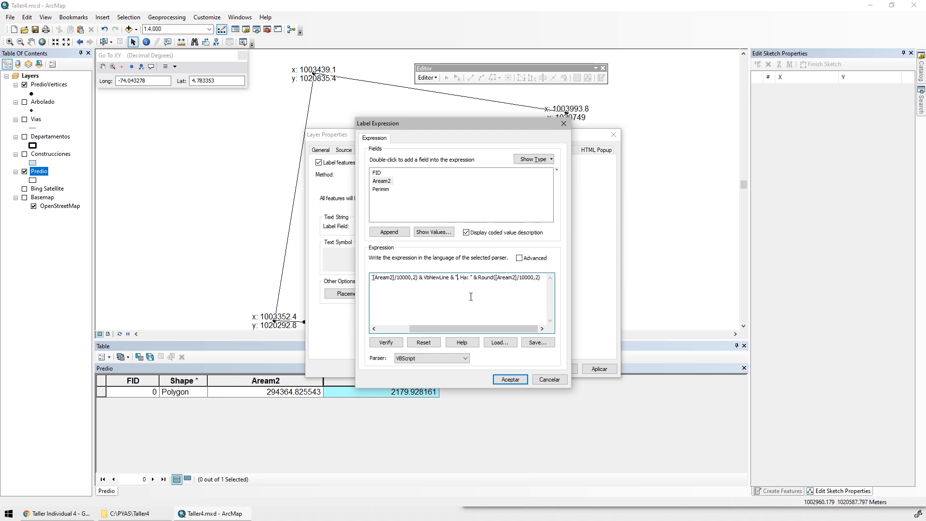
text(P)
key(BackSpace)
key(BackSpace)
text(m)
Replace [Aream2]/10000 in the second line's Round function with [Perimm], then verify and accept the label expression.
drag(541, 278, 494, 277)
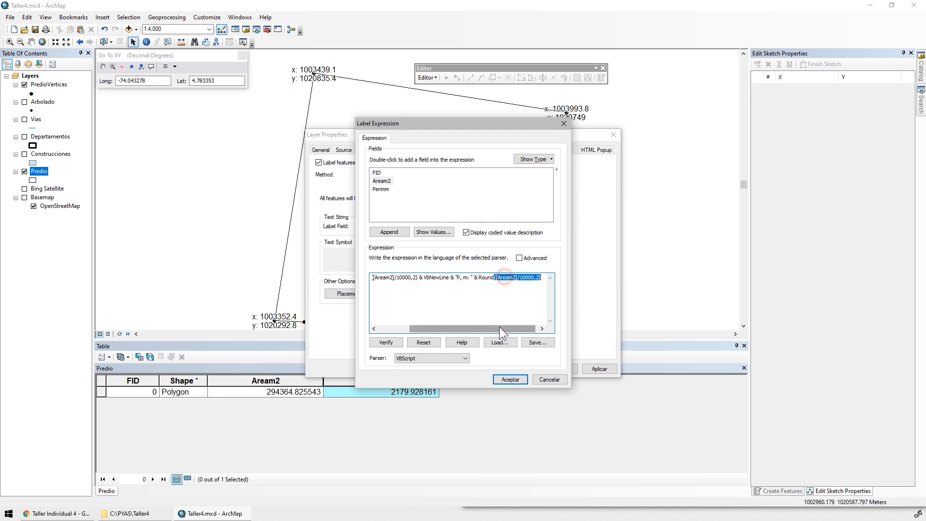
click(517, 279)
key(shift+Left)
key(shift+Left)
key(shift+Left)
key(shift+Left)
key(shift+Left)
key(shift+Left)
key(shift+Left)
key(shift+Left)
key(BackSpace)
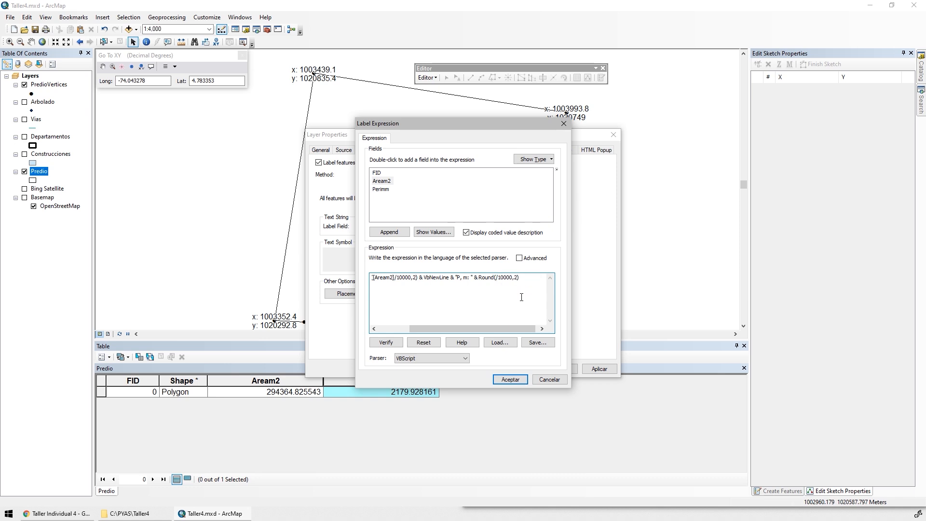
double_click(380, 188)
key(BackSpace)
key(BackSpace)
key(BackSpace)
key(BackSpace)
key(BackSpace)
key(BackSpace)
key(BackSpace)
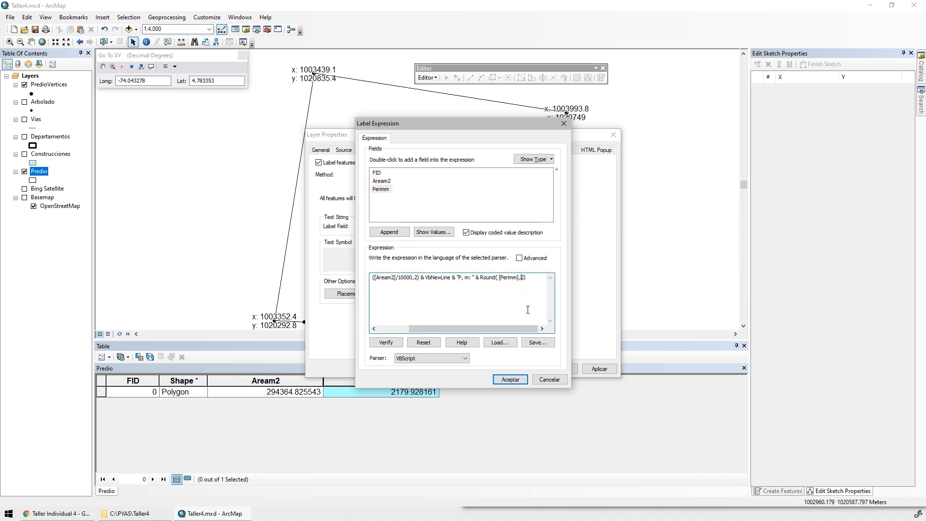
click(386, 342)
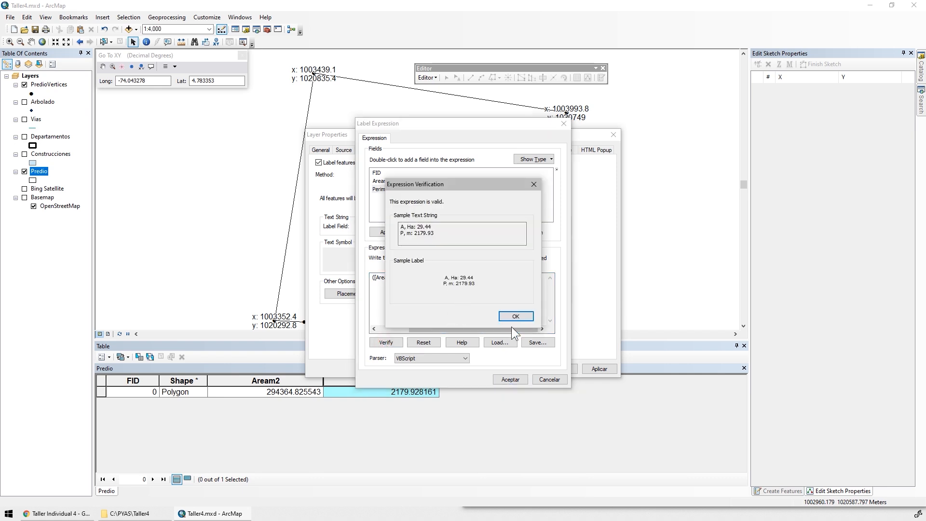
click(518, 317)
click(510, 378)
Set the Predio label text size to 14 and give its symbol a Halo mask with a reduced size.
click(519, 251)
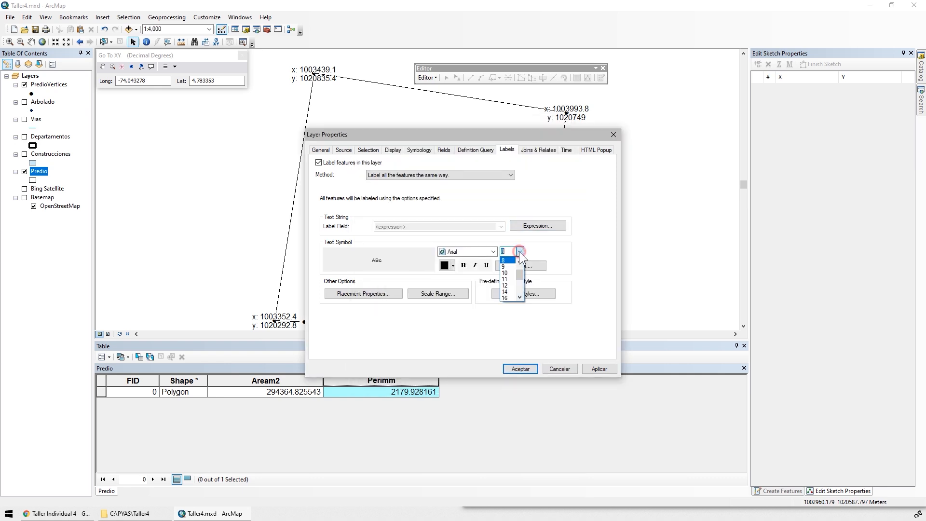
click(506, 292)
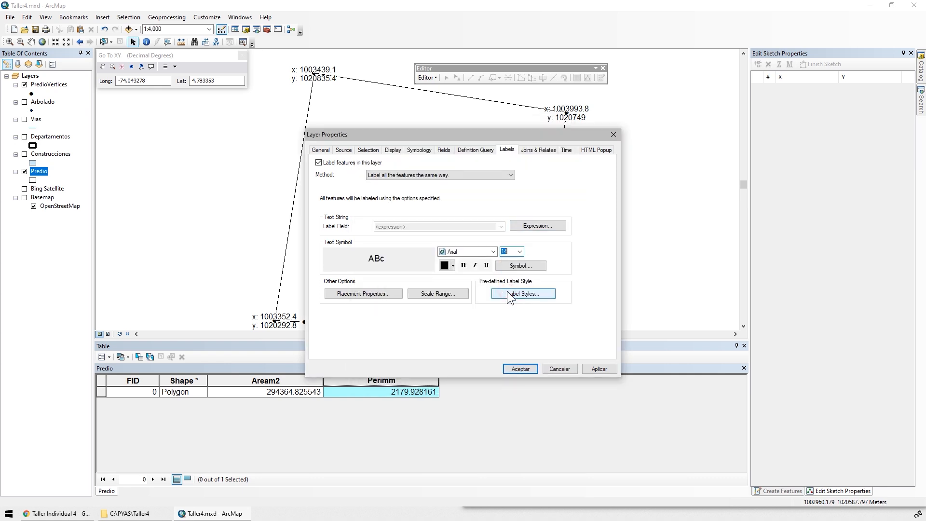
click(534, 266)
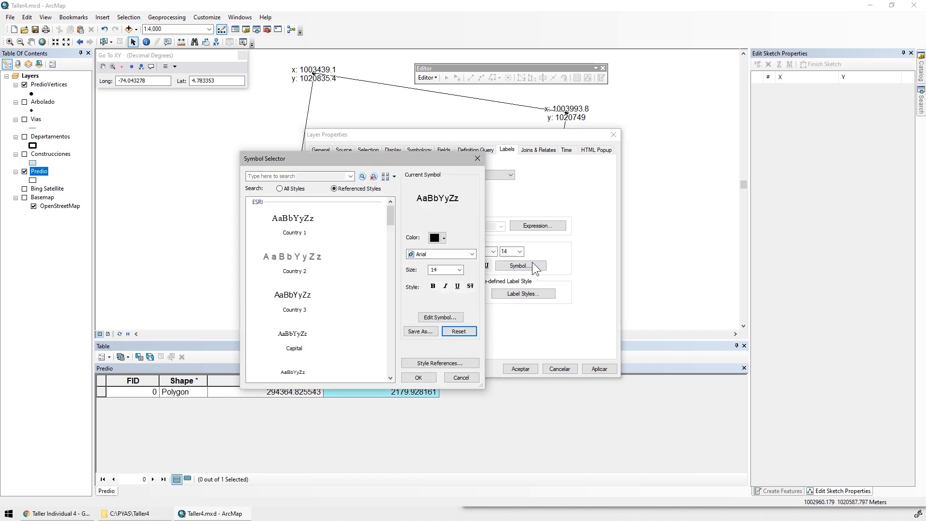
click(432, 201)
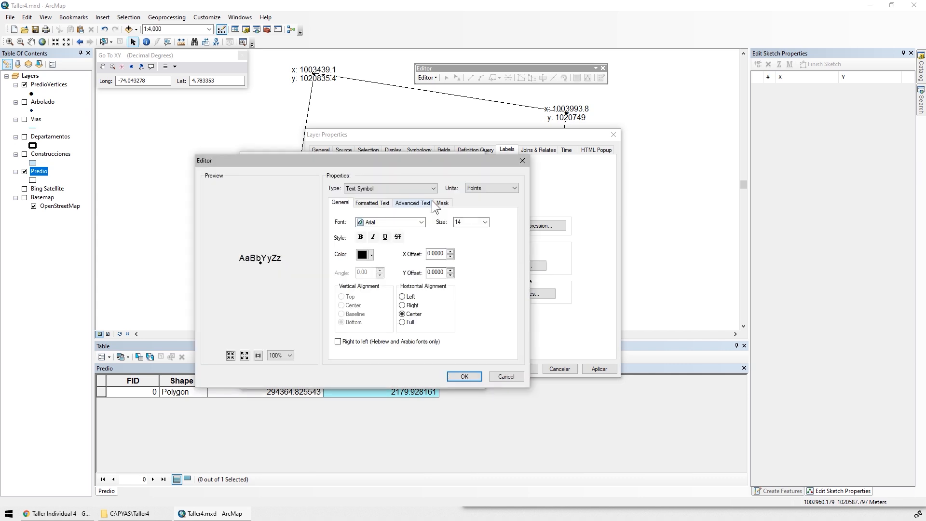
click(442, 202)
click(341, 244)
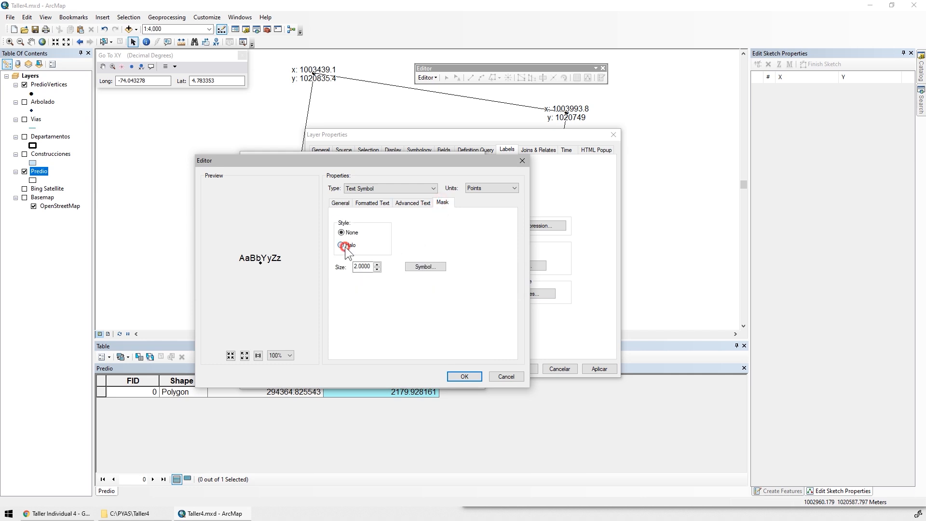
click(376, 269)
Set the halo's fill color to black and accept the mask settings.
click(419, 266)
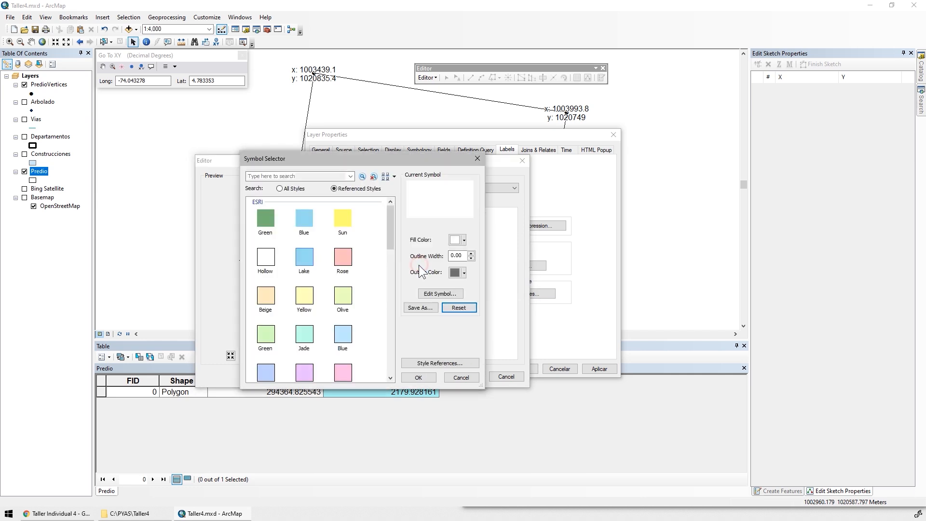
click(463, 239)
click(456, 343)
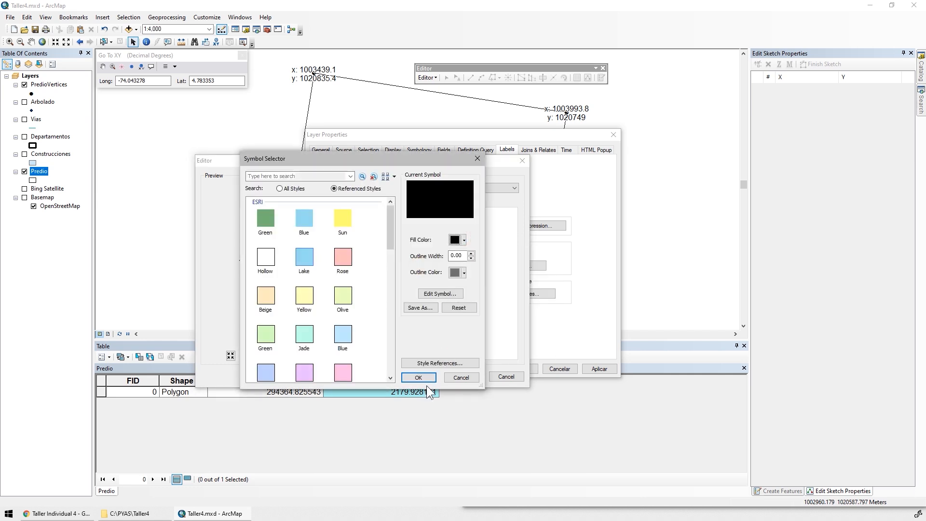
click(420, 377)
click(466, 377)
Set the Predio label text color to white and apply the label settings to the layer.
click(444, 239)
click(435, 262)
click(415, 379)
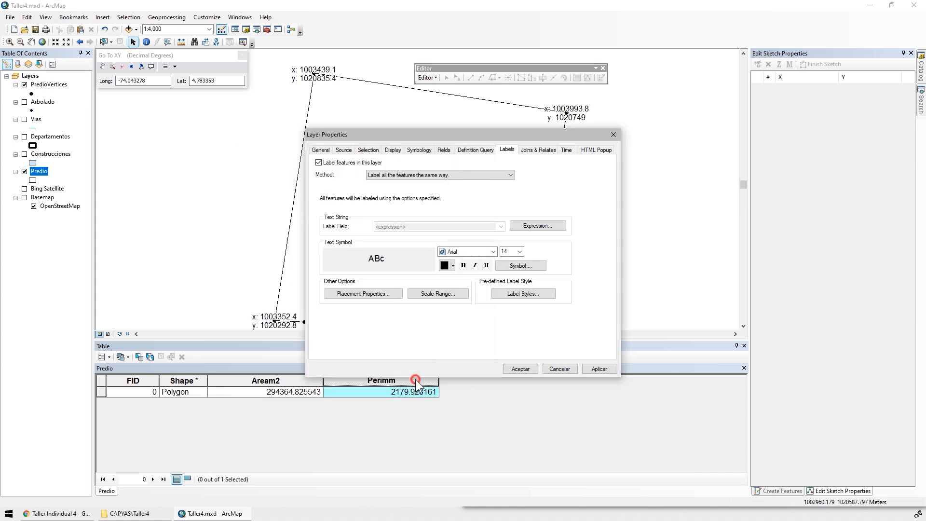
click(595, 369)
drag(478, 139, 649, 153)
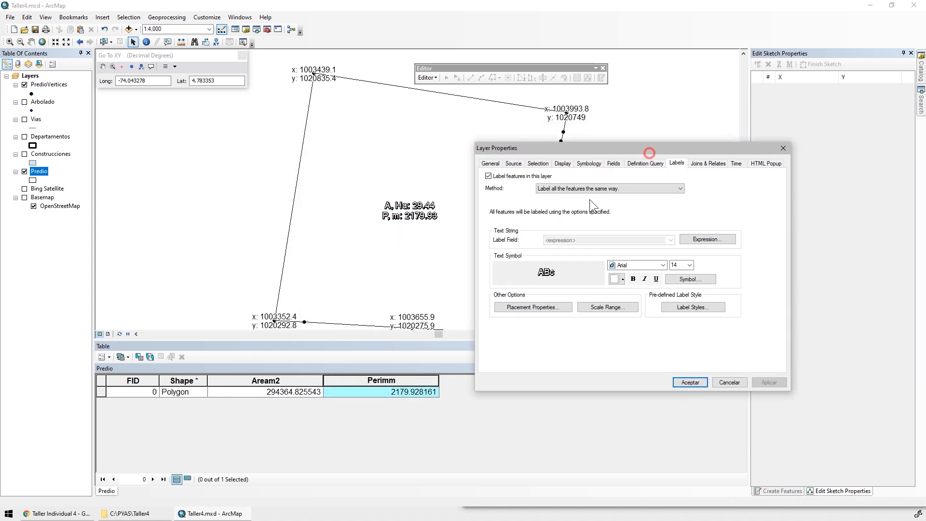
click(690, 382)
Close the attribute table, zoom to the Predio layer and turn on the Bing Satellite layer.
click(743, 344)
drag(389, 173, 405, 225)
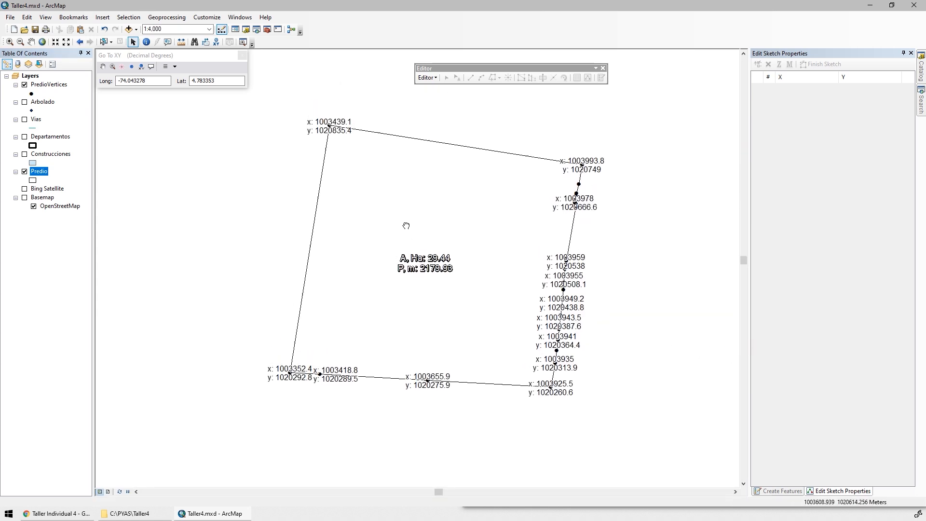
scroll(351, 204, down, 1)
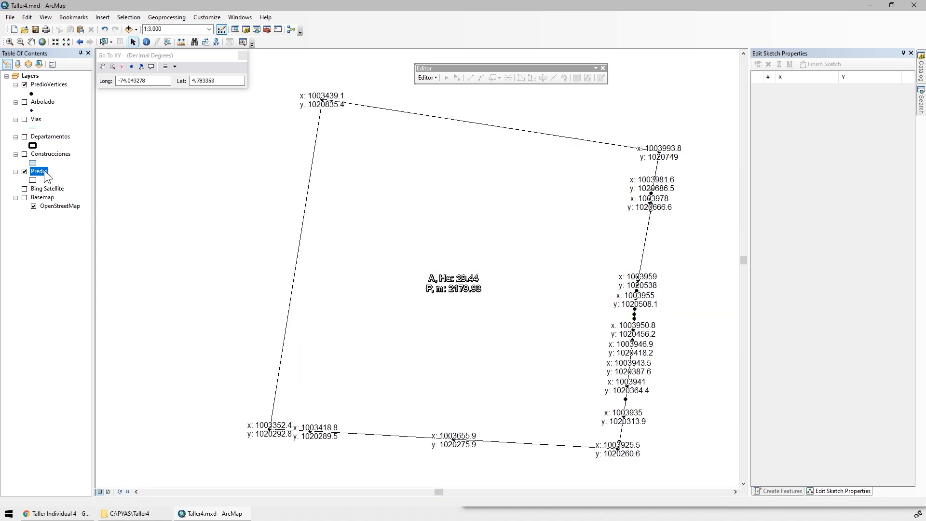
right_click(51, 170)
click(102, 222)
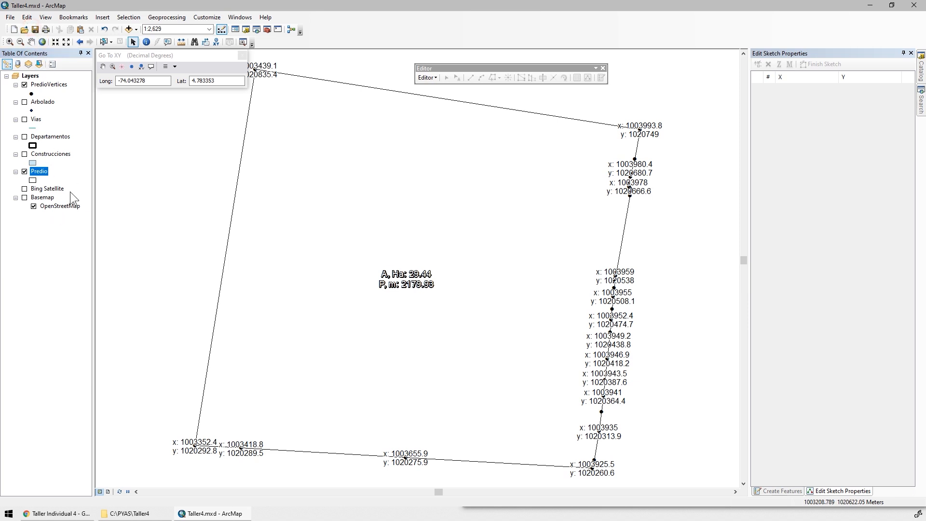
click(24, 189)
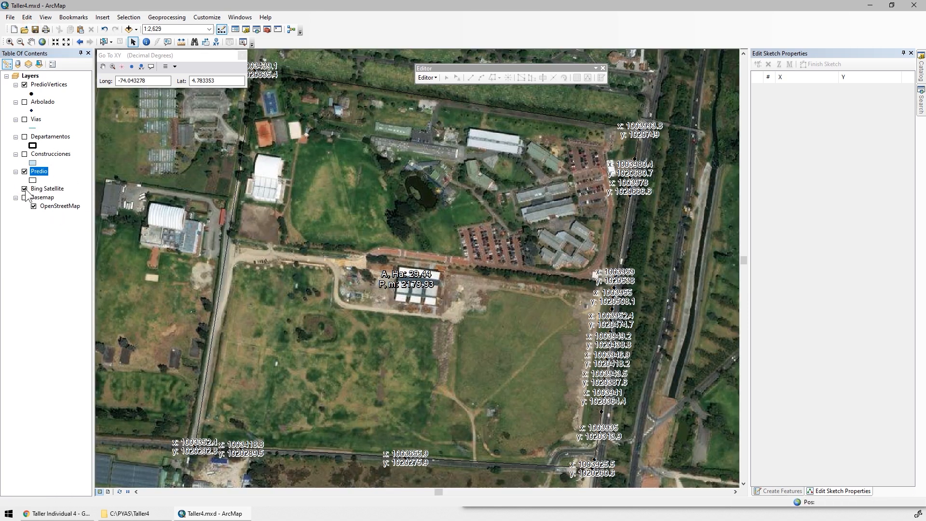